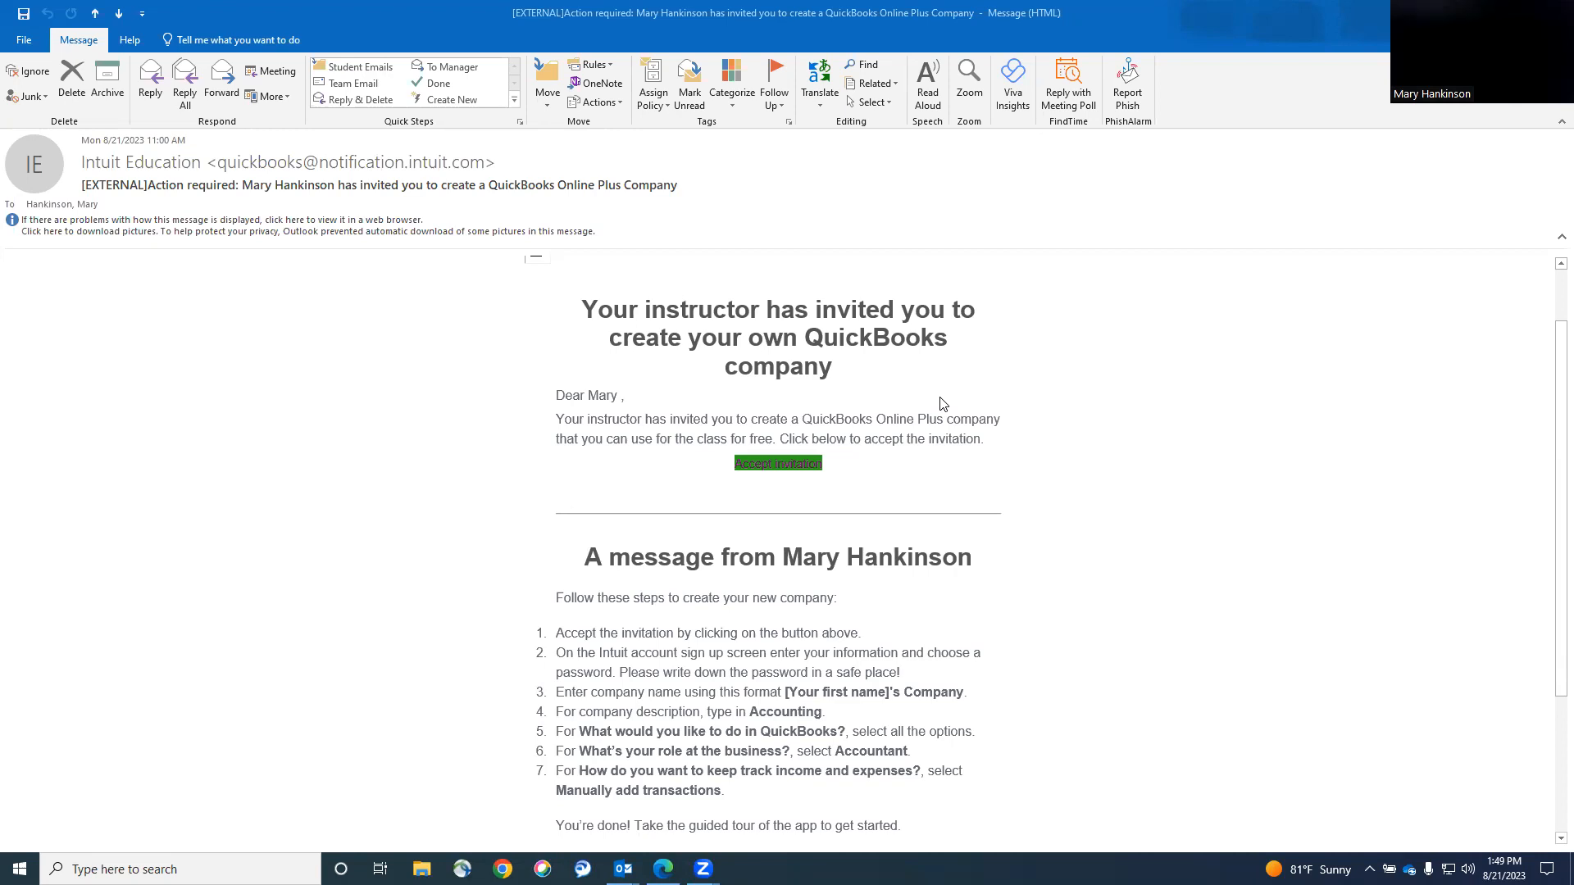
# Accept the company invitation, autofill the sign-up form, and switch to signing in with the taken user ID.
pyautogui.click(765, 478)
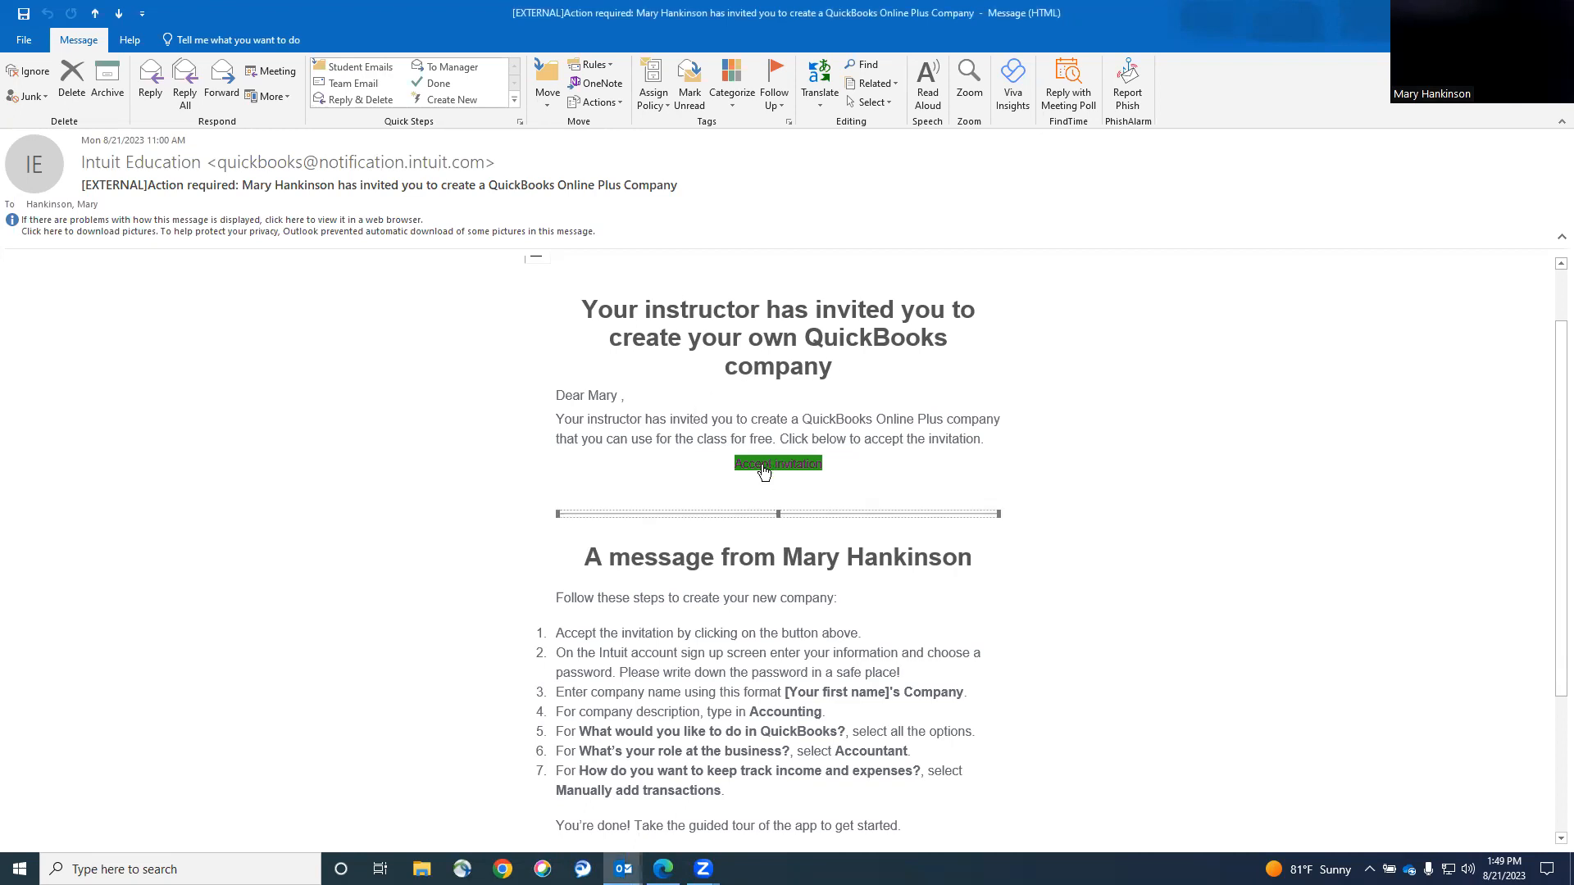
pyautogui.click(763, 461)
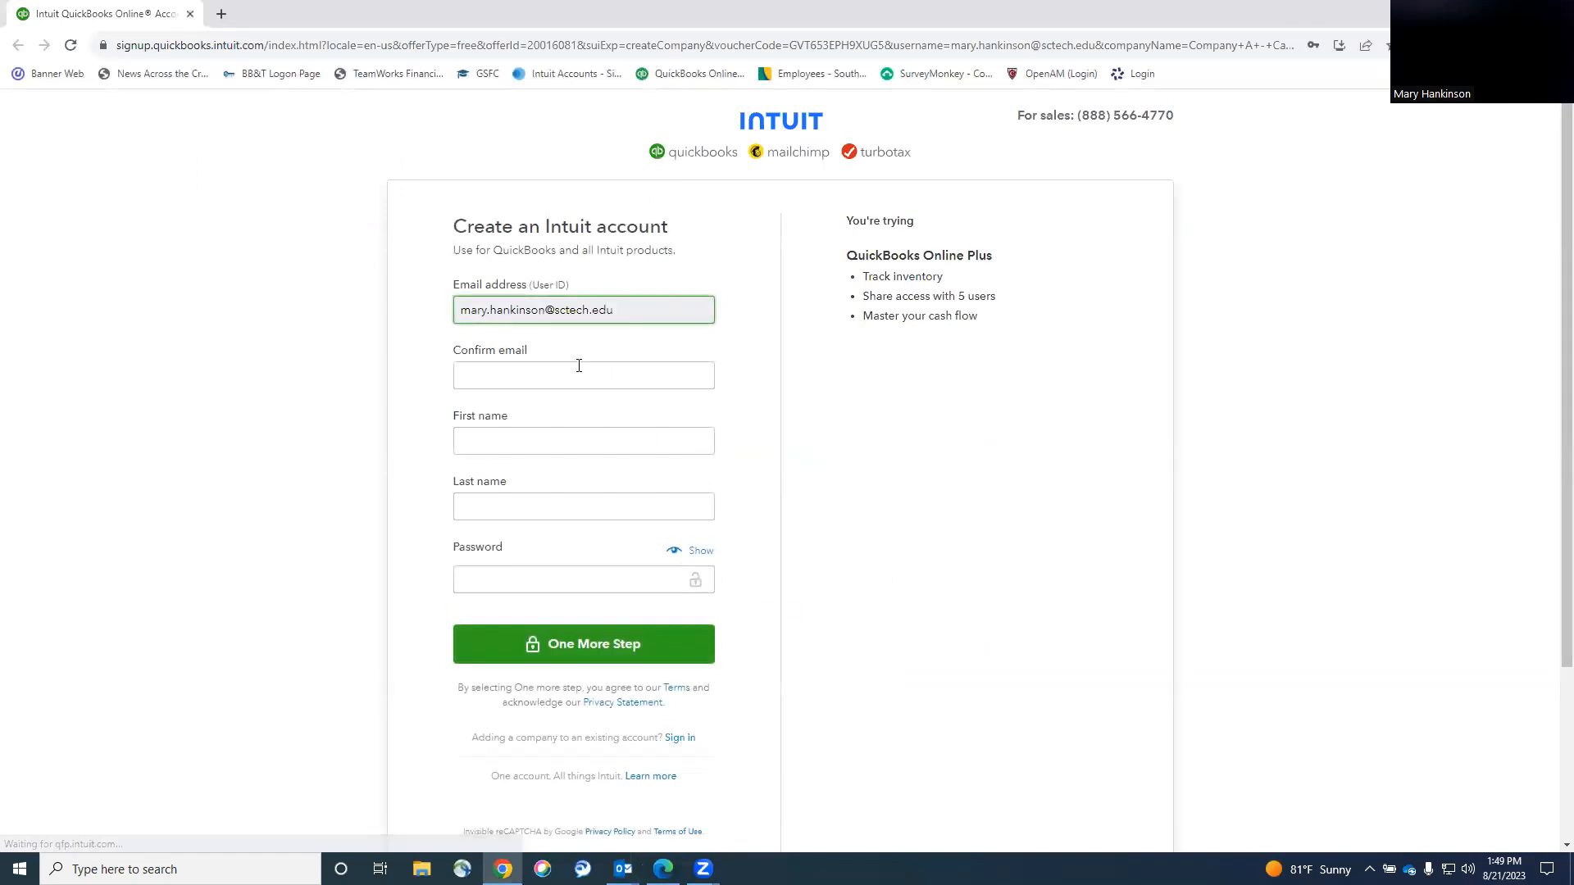
pyautogui.click(579, 366)
pyautogui.click(582, 413)
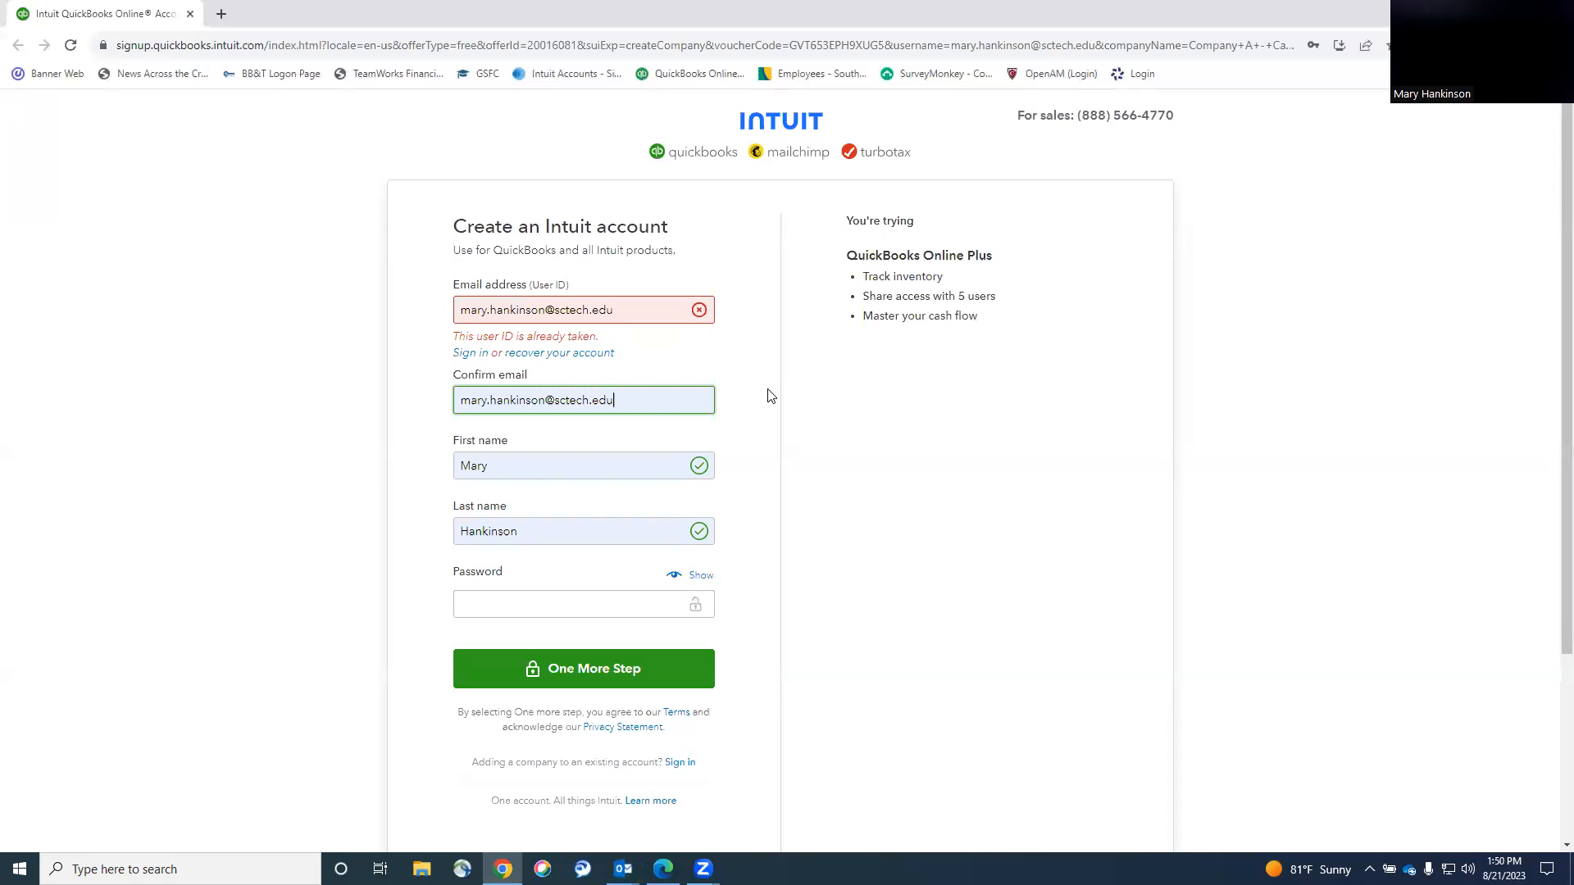
pyautogui.click(469, 353)
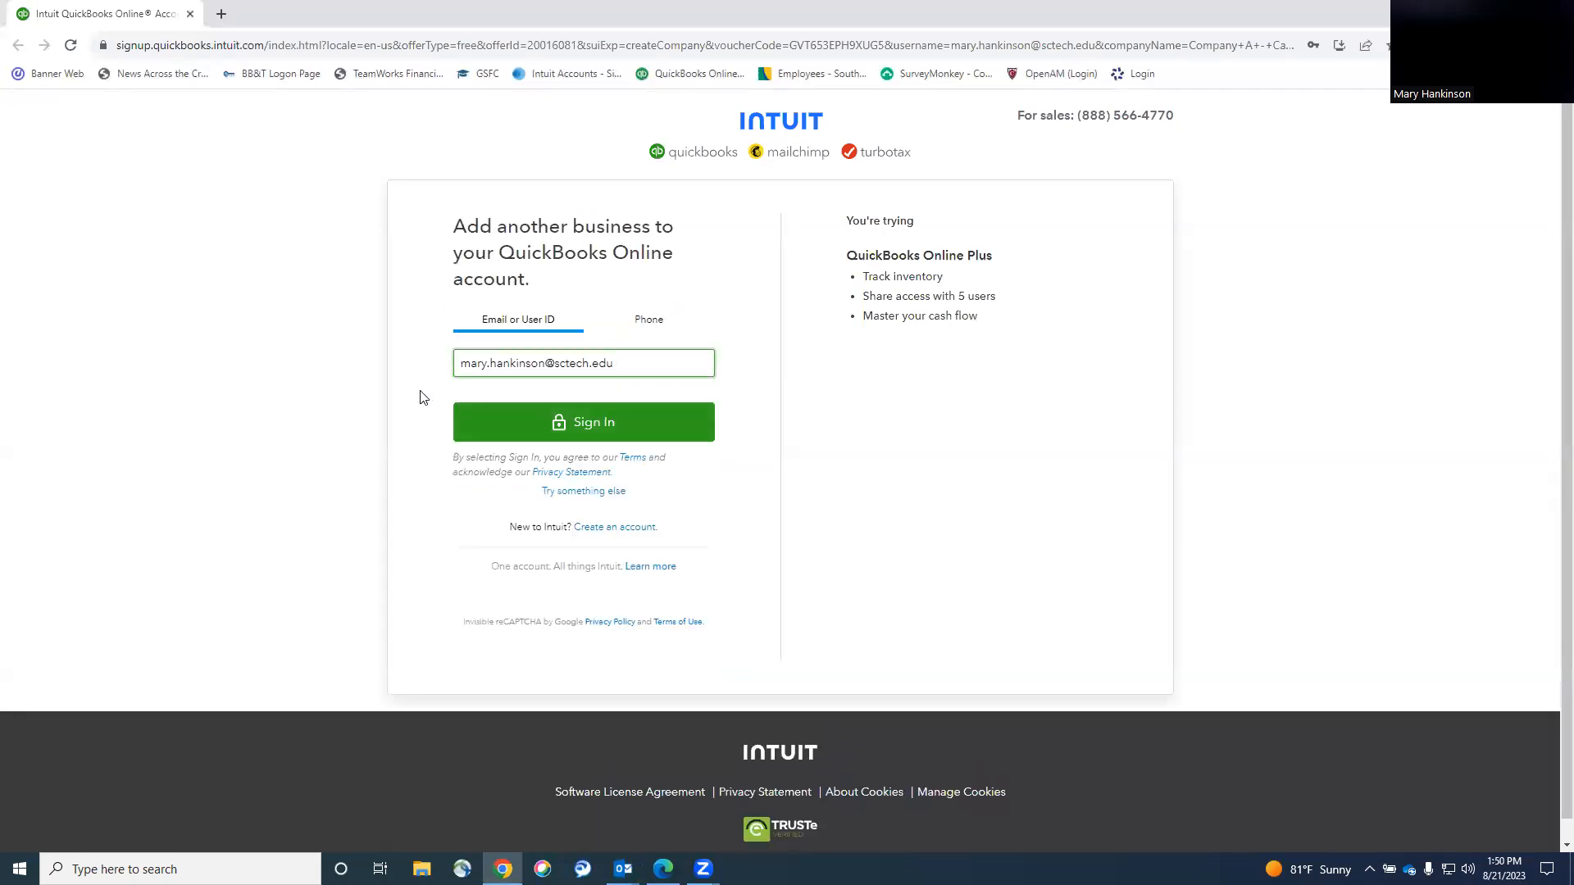
# Sign in with the existing user ID and saved password, resubmitting after the incorrect-password error.
pyautogui.click(596, 420)
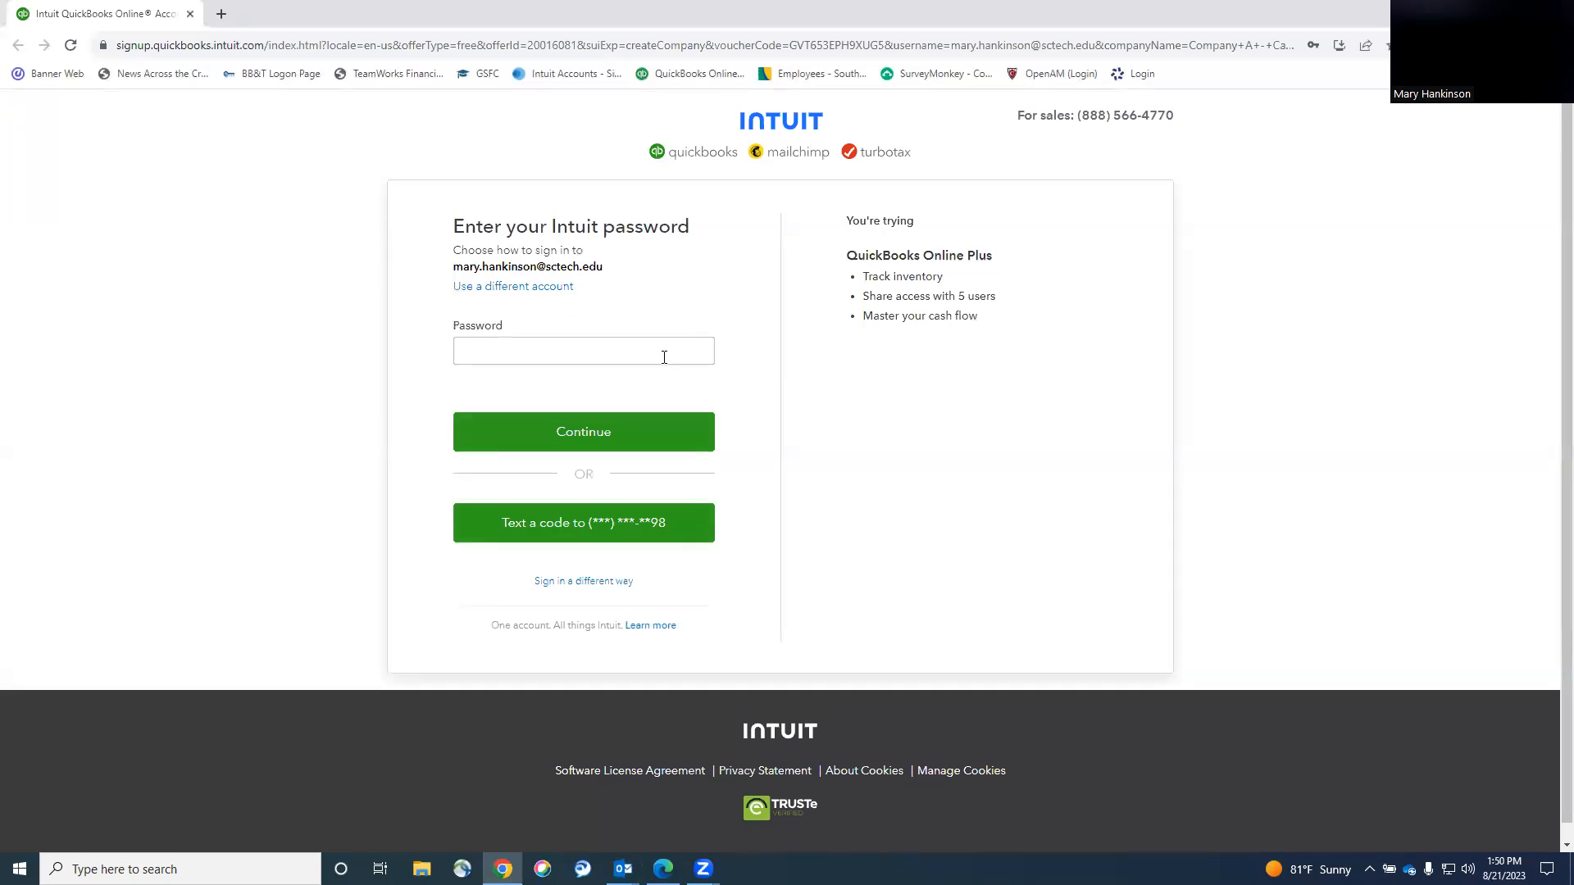
pyautogui.click(664, 355)
pyautogui.click(646, 396)
pyautogui.click(615, 432)
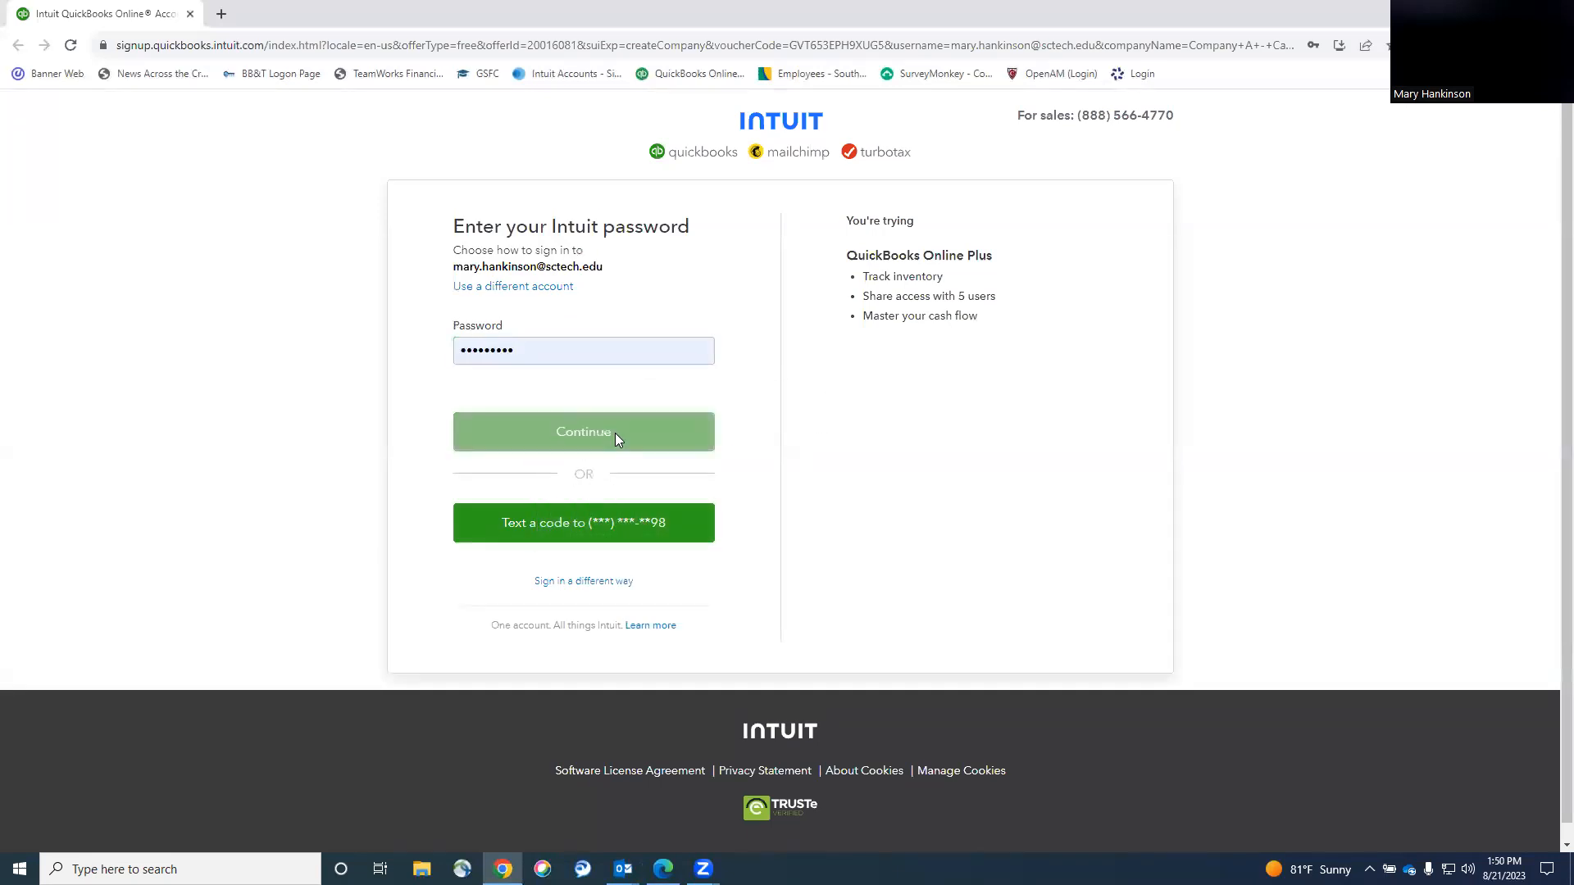
pyautogui.moveTo(519, 349); pyautogui.dragTo(386, 358)
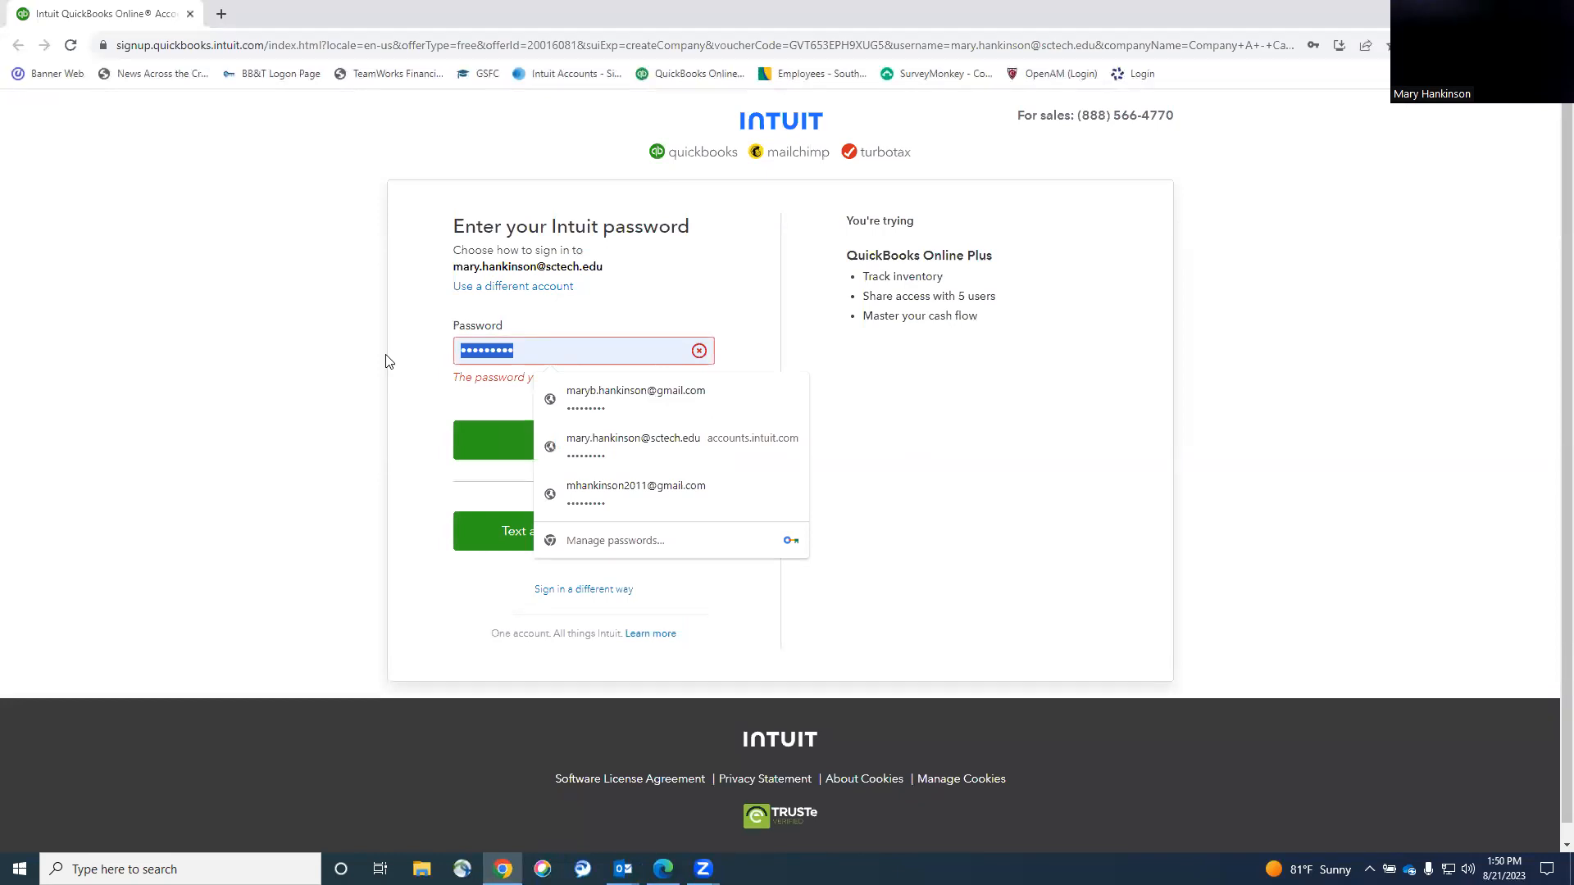
pyautogui.click(587, 436)
pyautogui.press('Return')
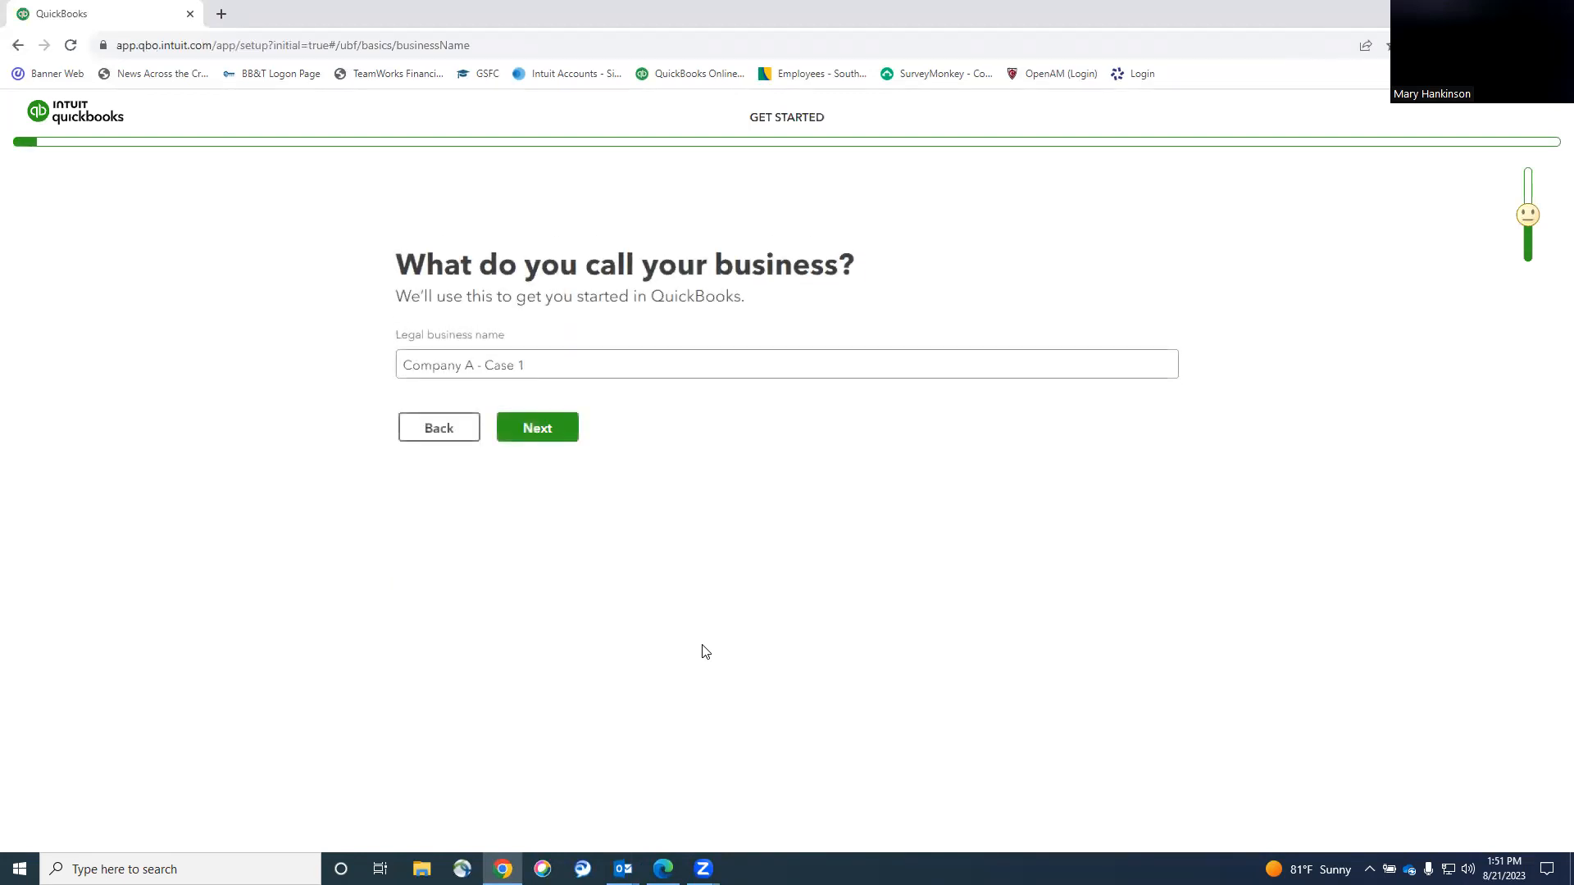
# Replace 'Company A' in the legal business name with the student's last and first name, keeping '- Case 1'.
pyautogui.click(472, 367)
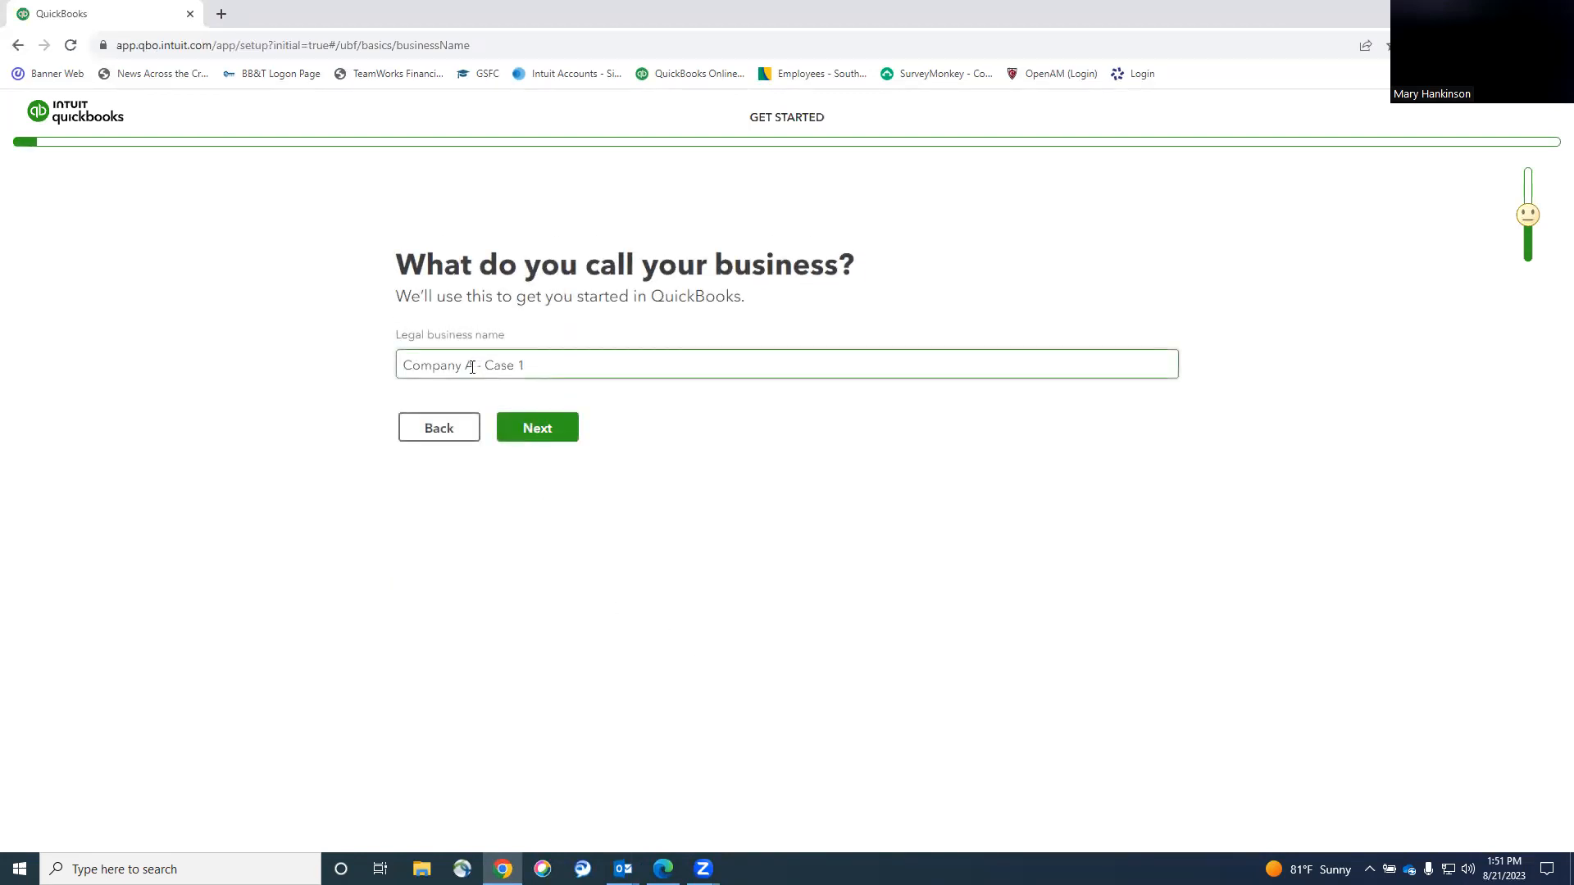
pyautogui.moveTo(475, 365); pyautogui.dragTo(377, 371)
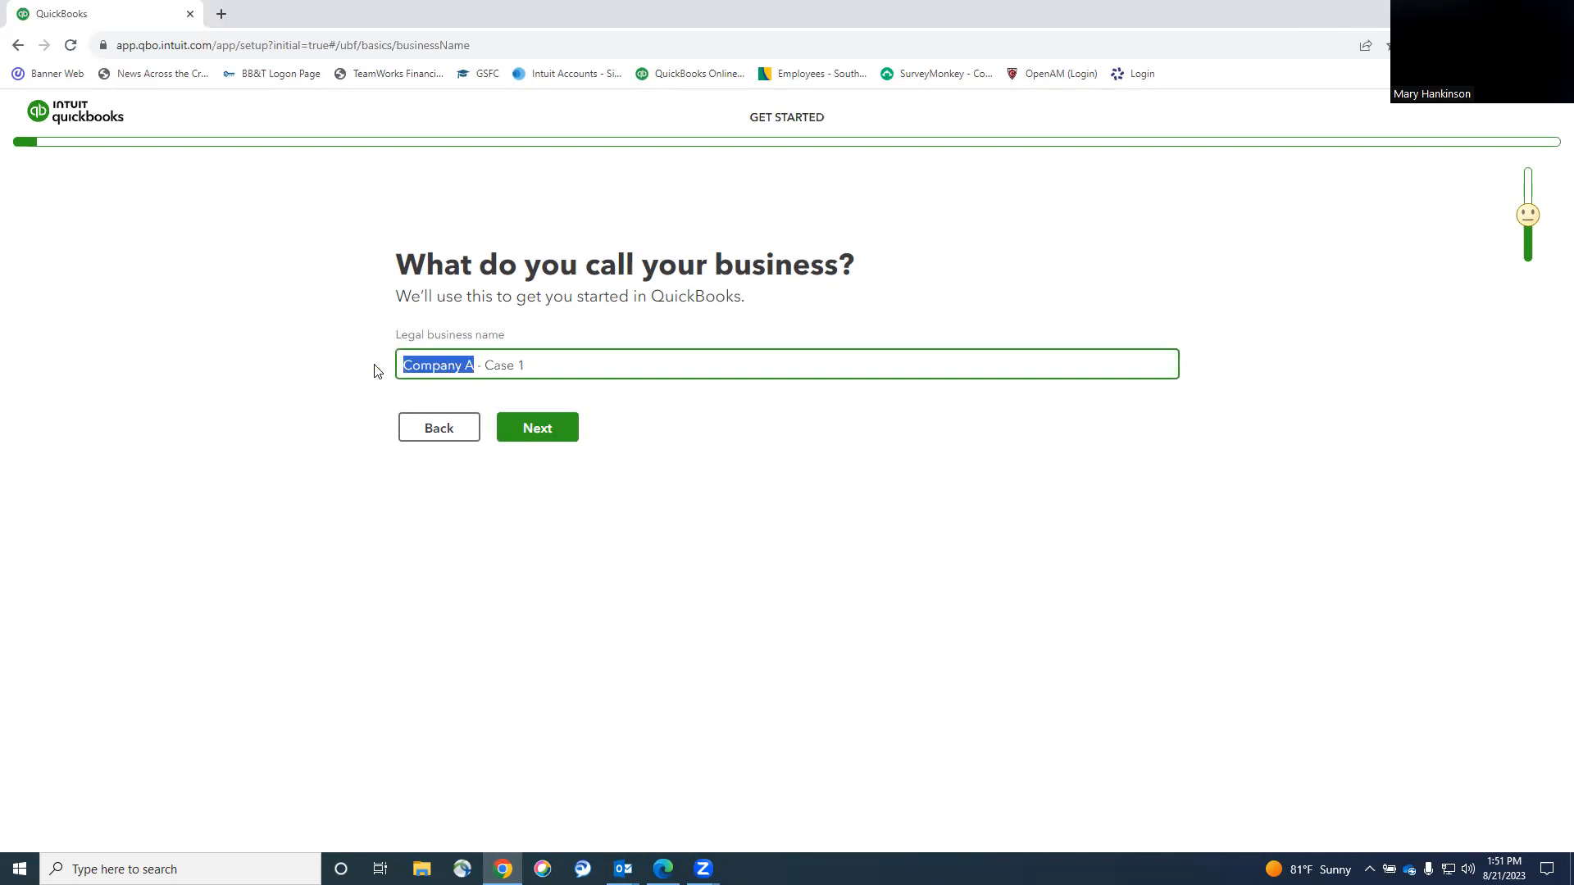
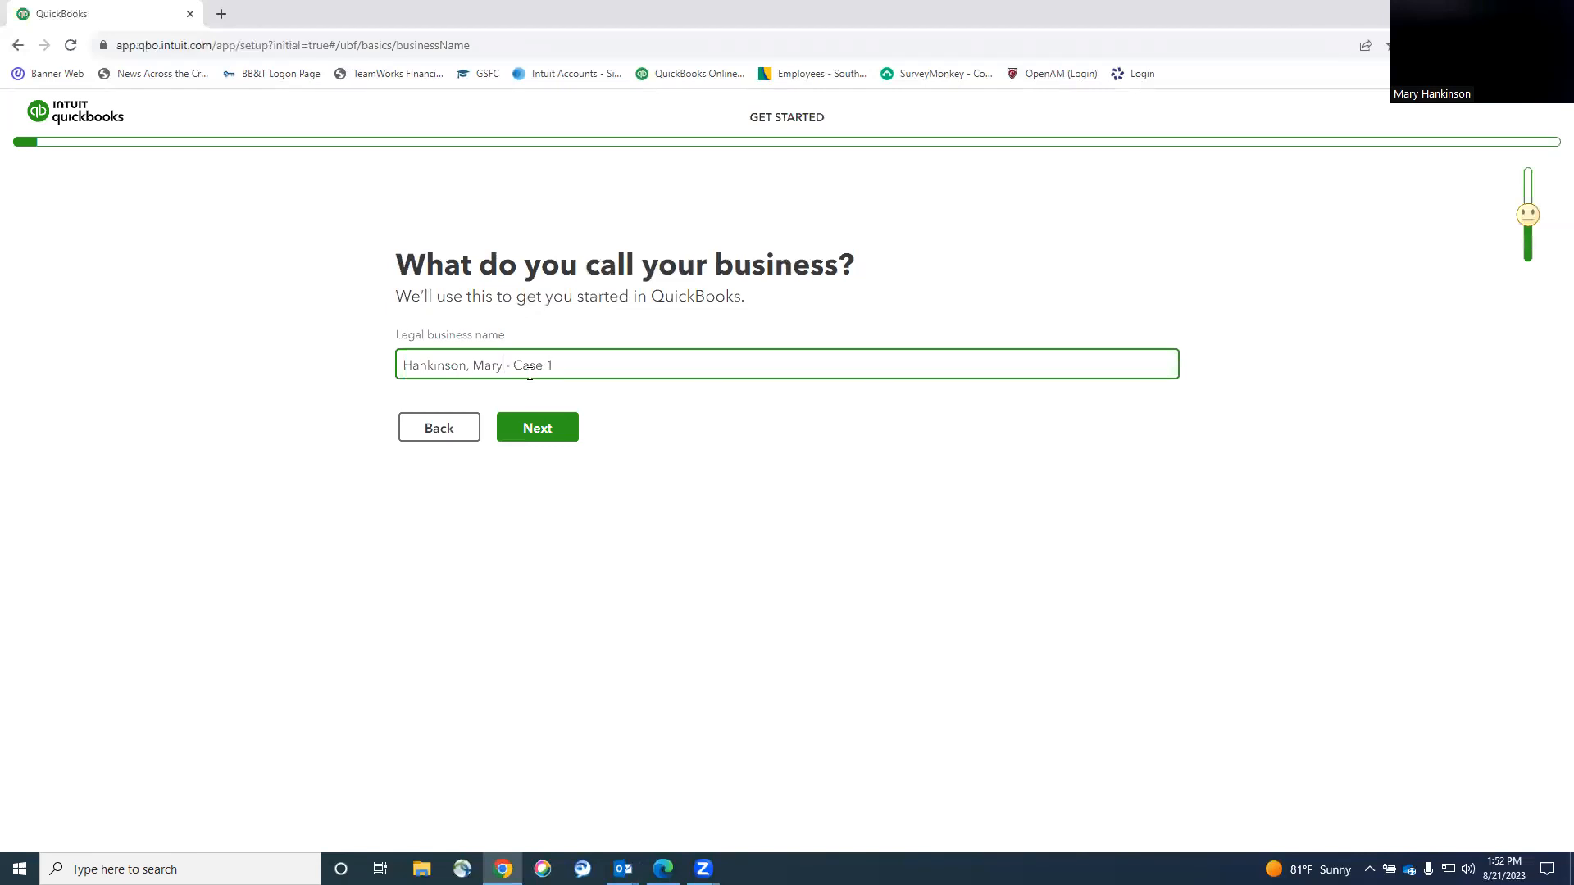
pyautogui.click(543, 431)
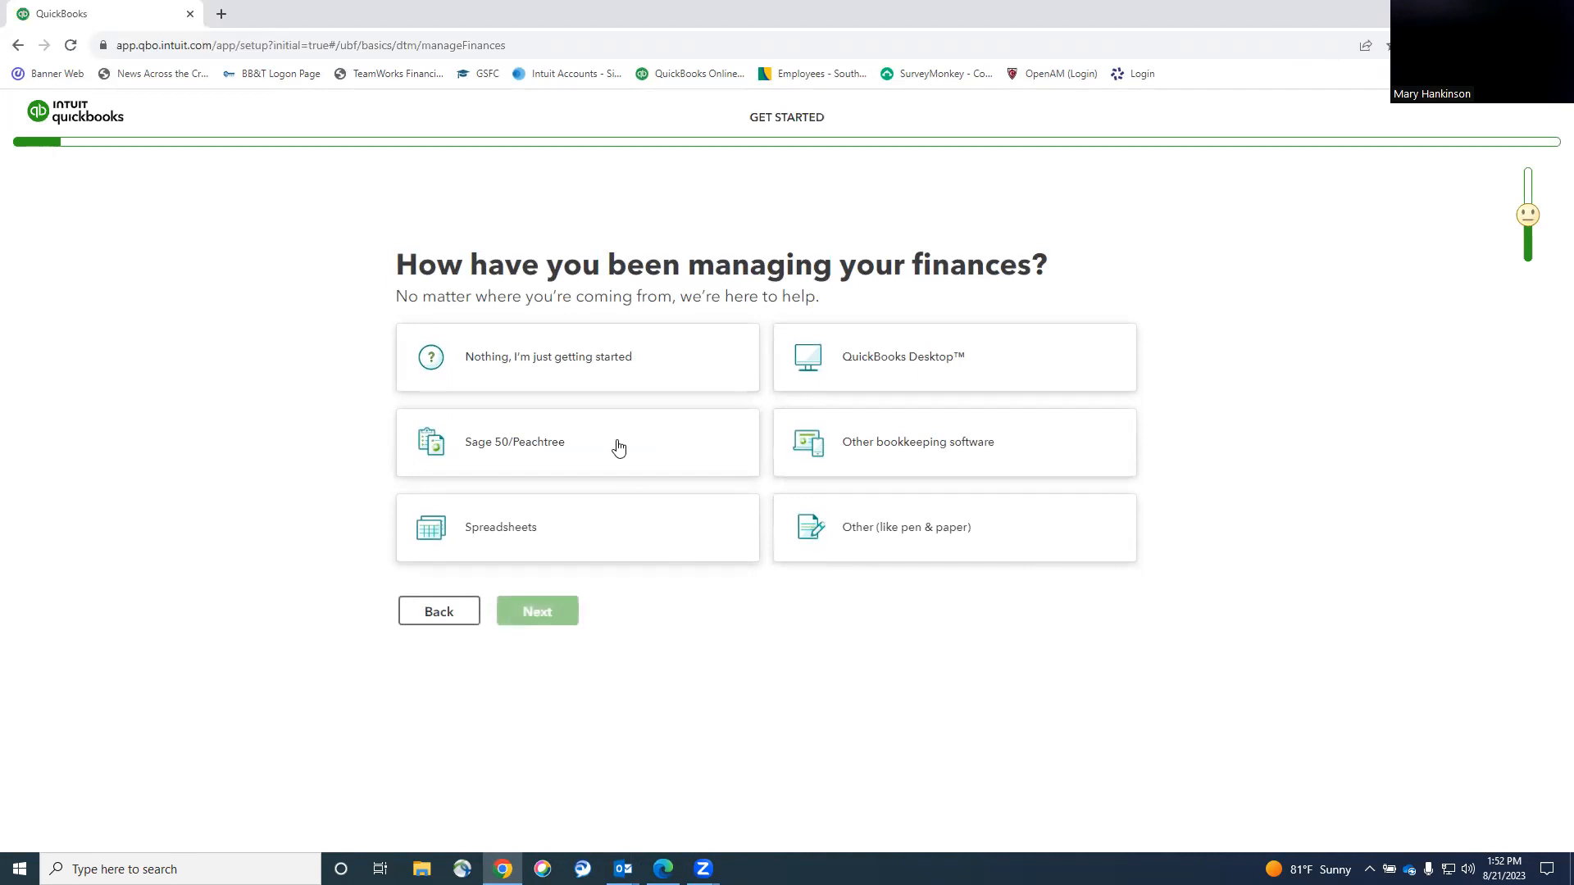
# Answer 'Nothing, I'm just getting started' and mark the business as the main, owner-run income source.
pyautogui.click(558, 359)
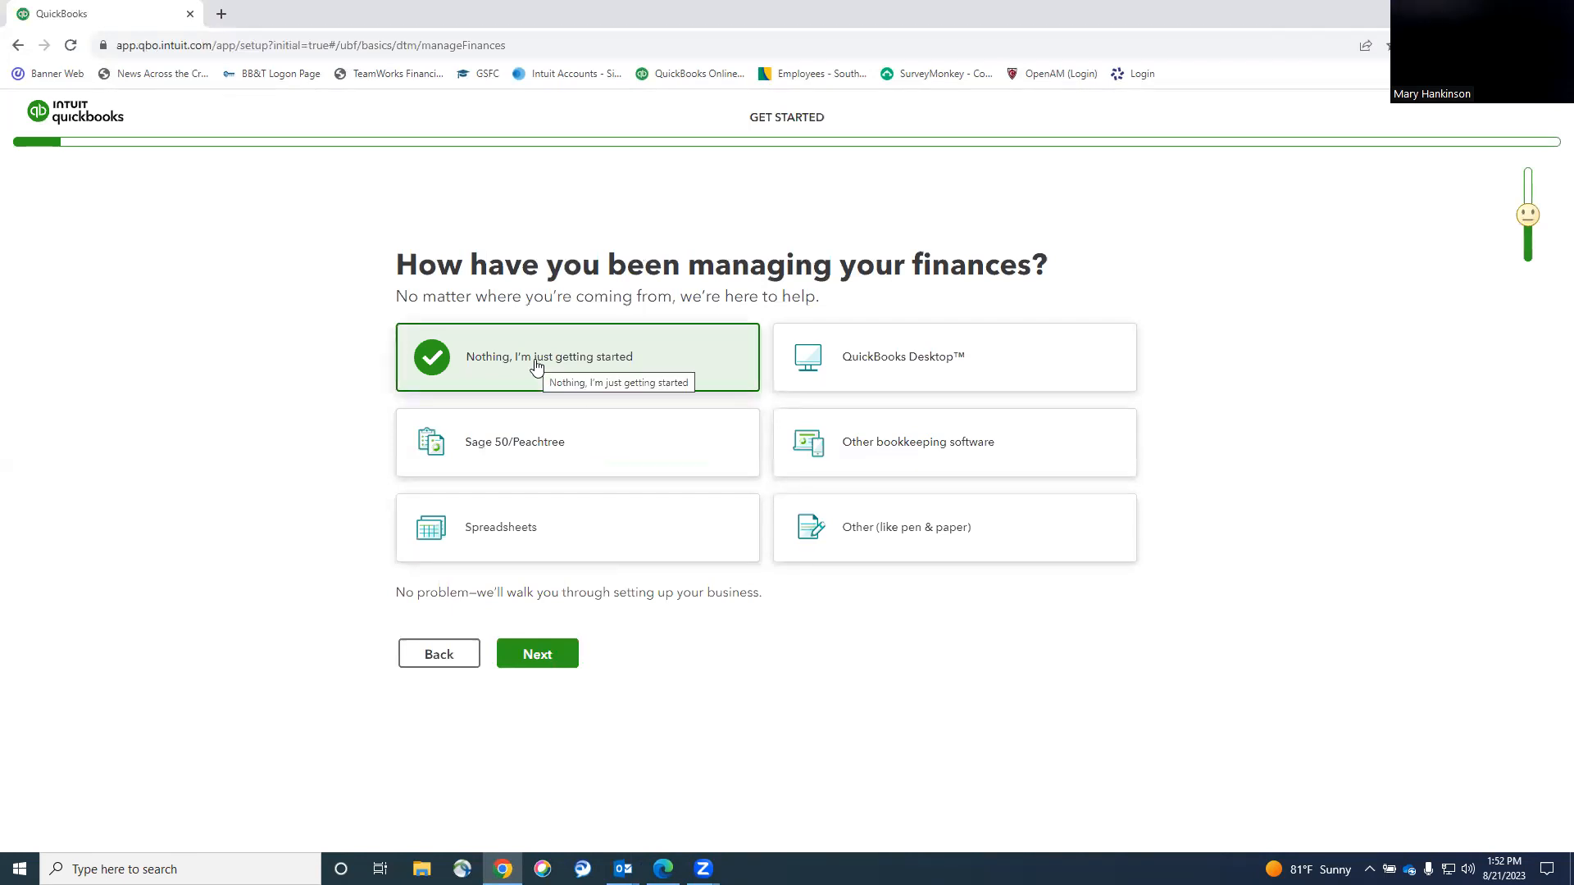
pyautogui.click(551, 663)
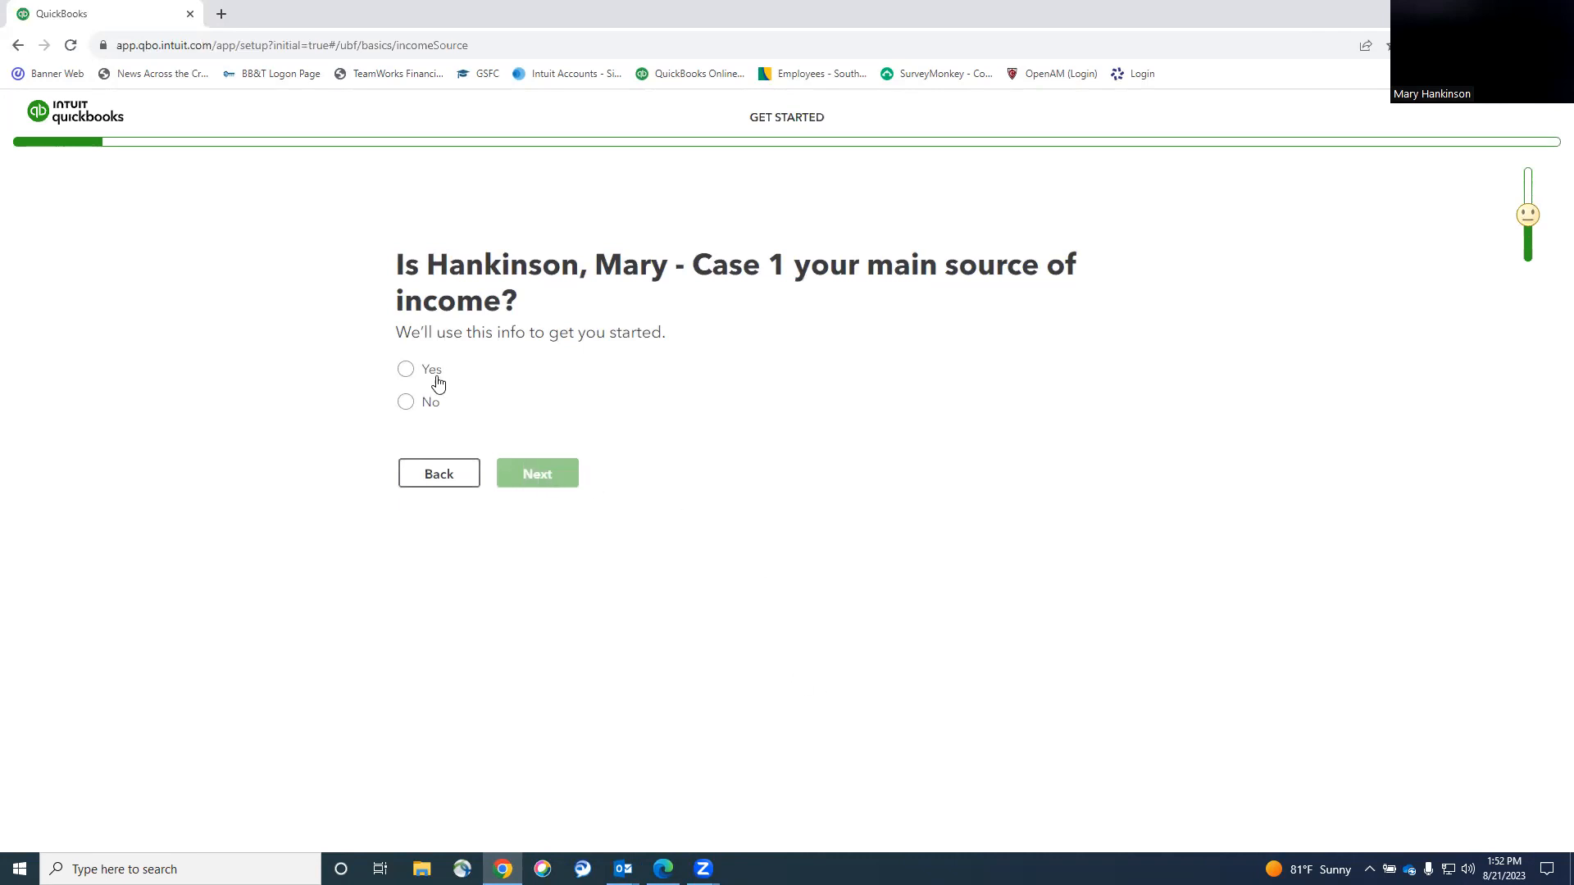
pyautogui.click(407, 372)
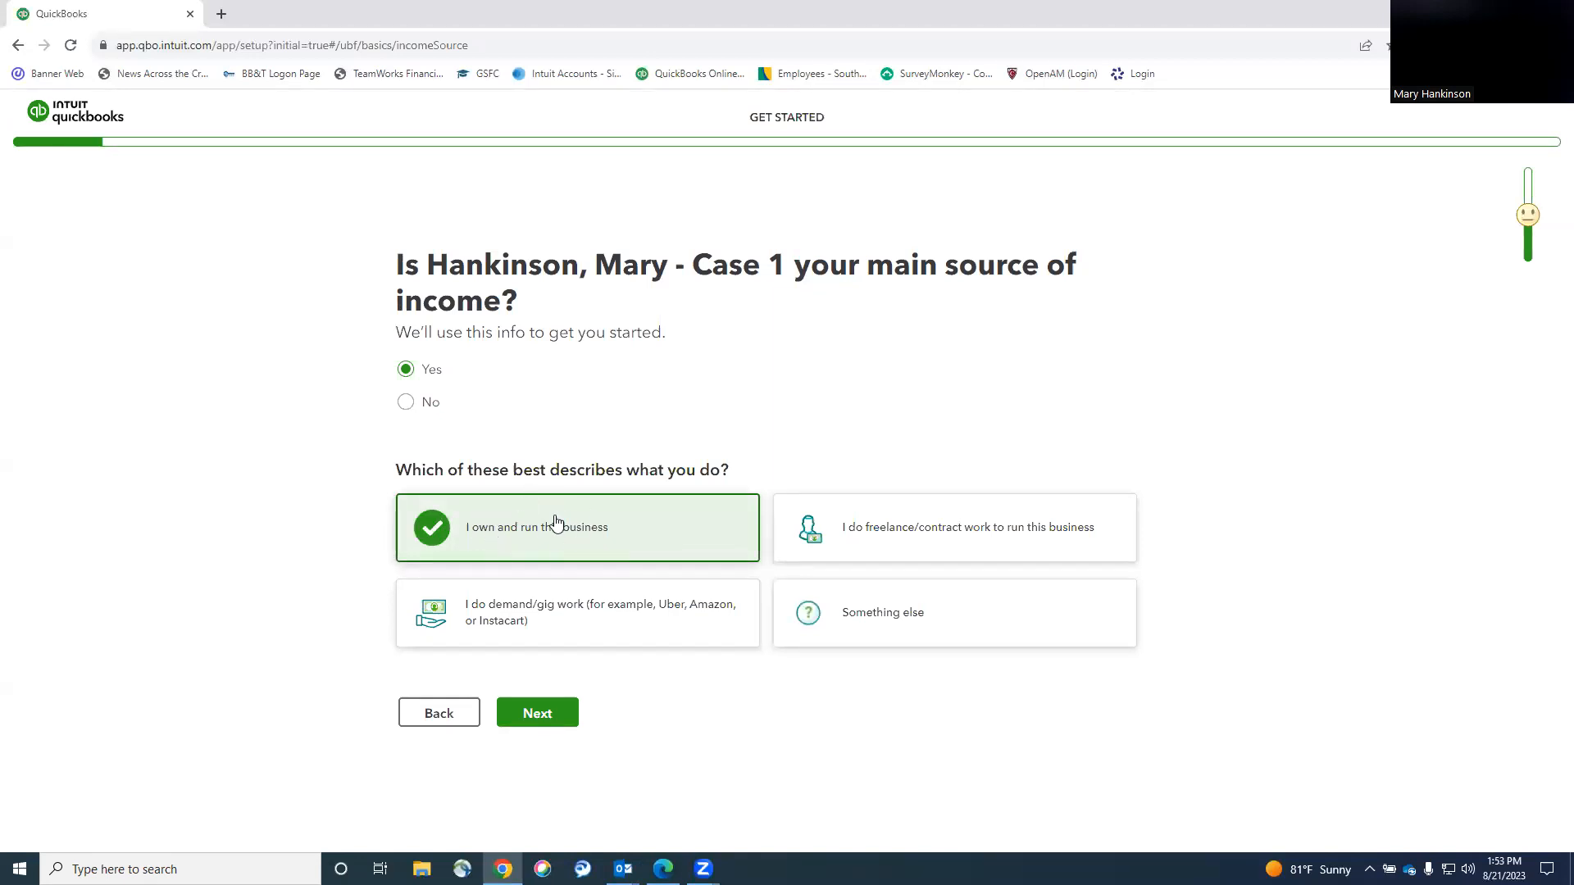
pyautogui.click(537, 712)
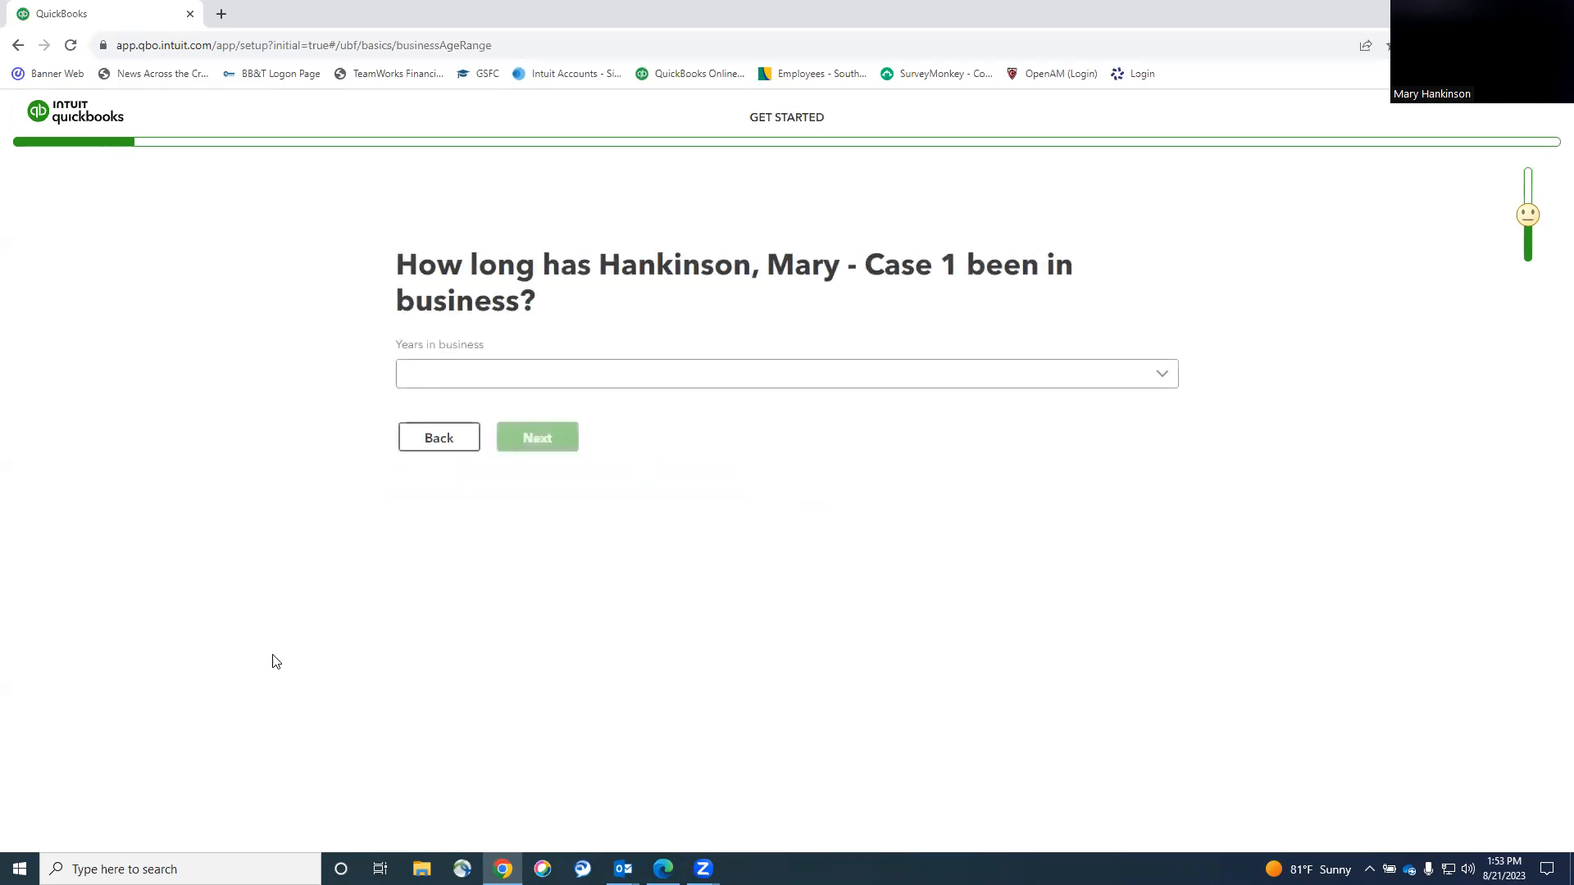
# Set years in business to Under a year, not an LLC, C Corp taxation, and skip the industry.
pyautogui.click(614, 385)
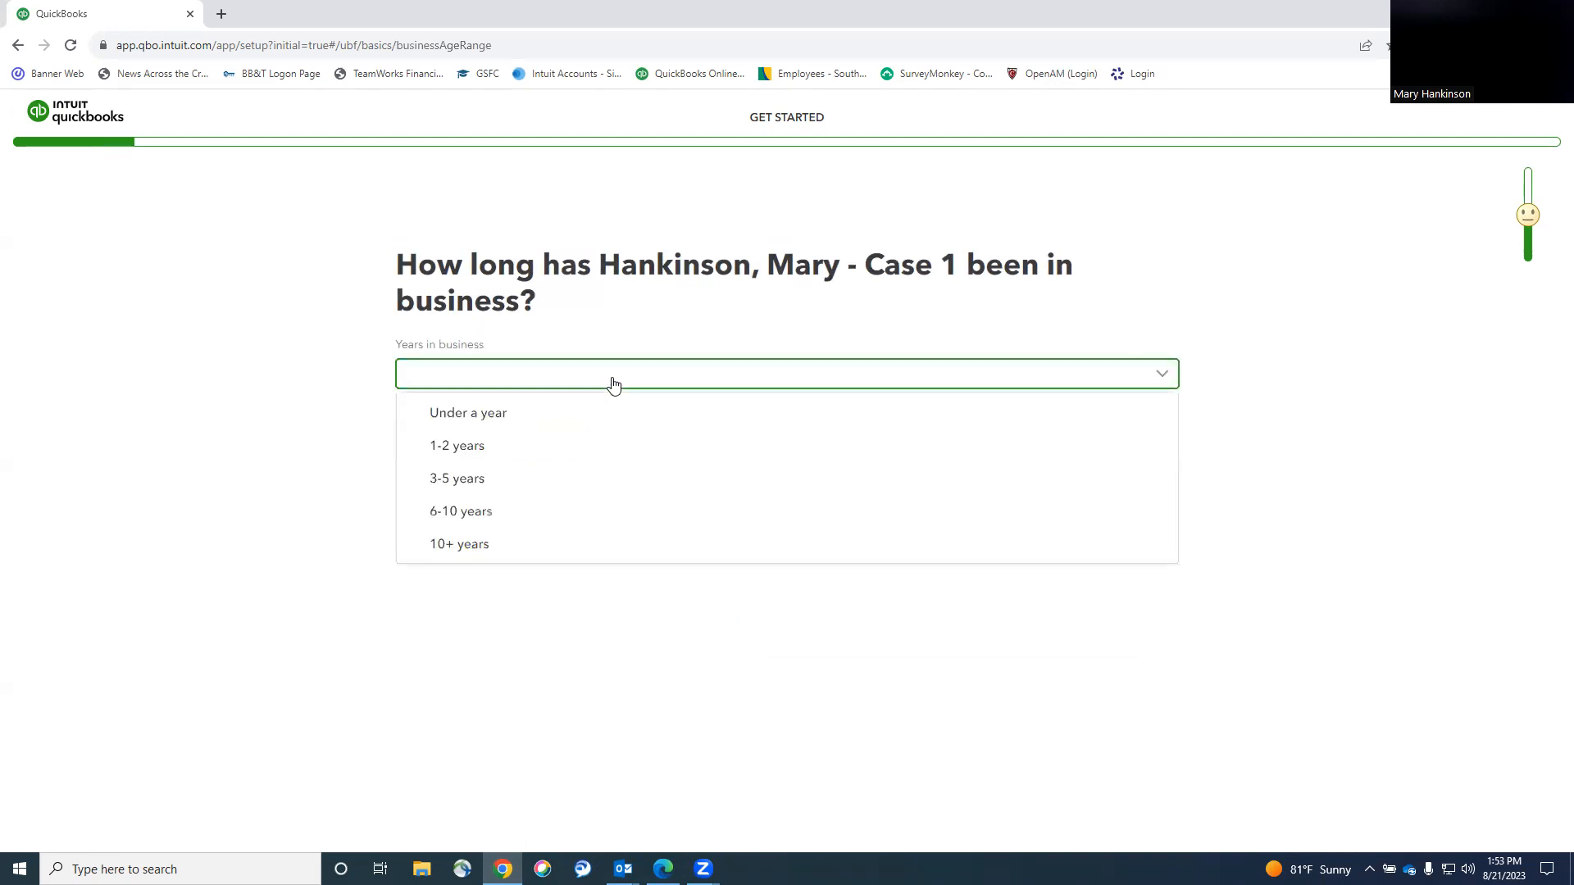
pyautogui.click(481, 414)
pyautogui.click(555, 439)
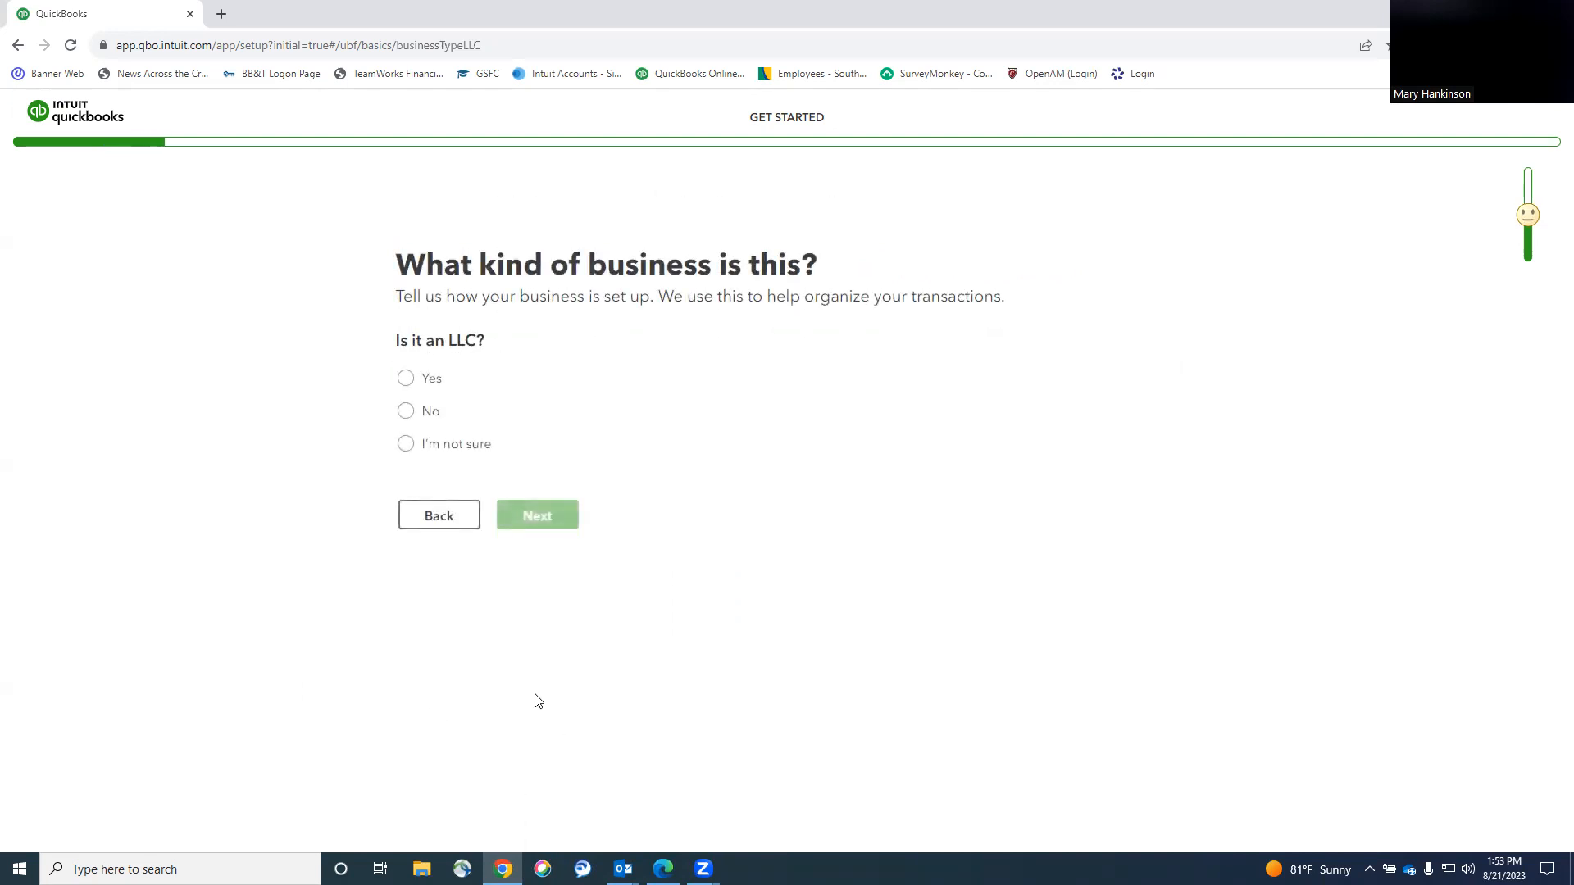
pyautogui.click(405, 412)
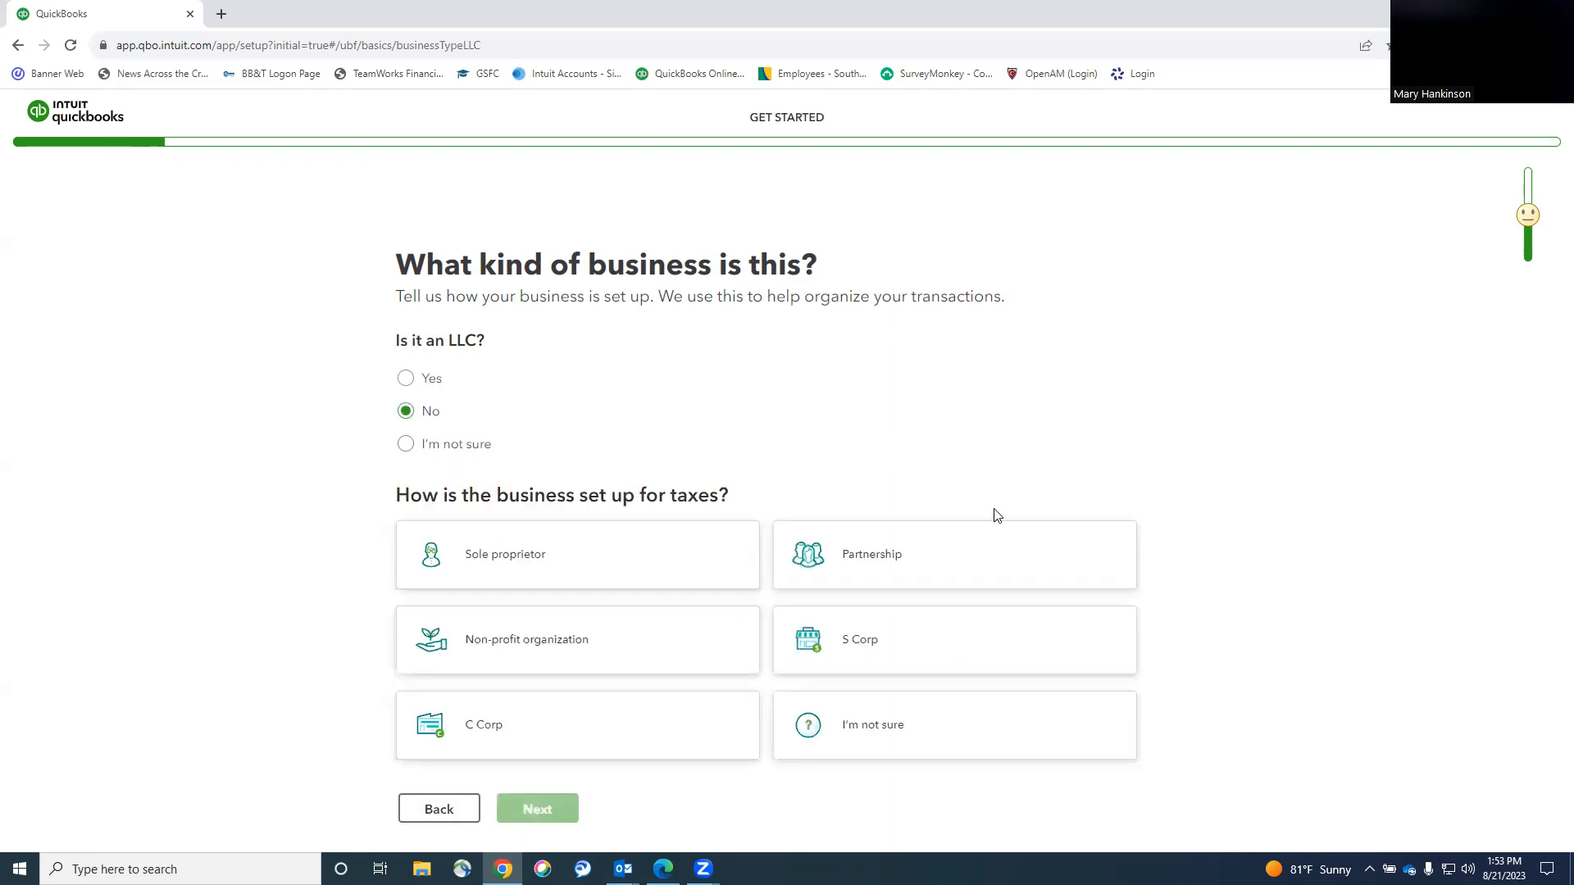
pyautogui.click(502, 718)
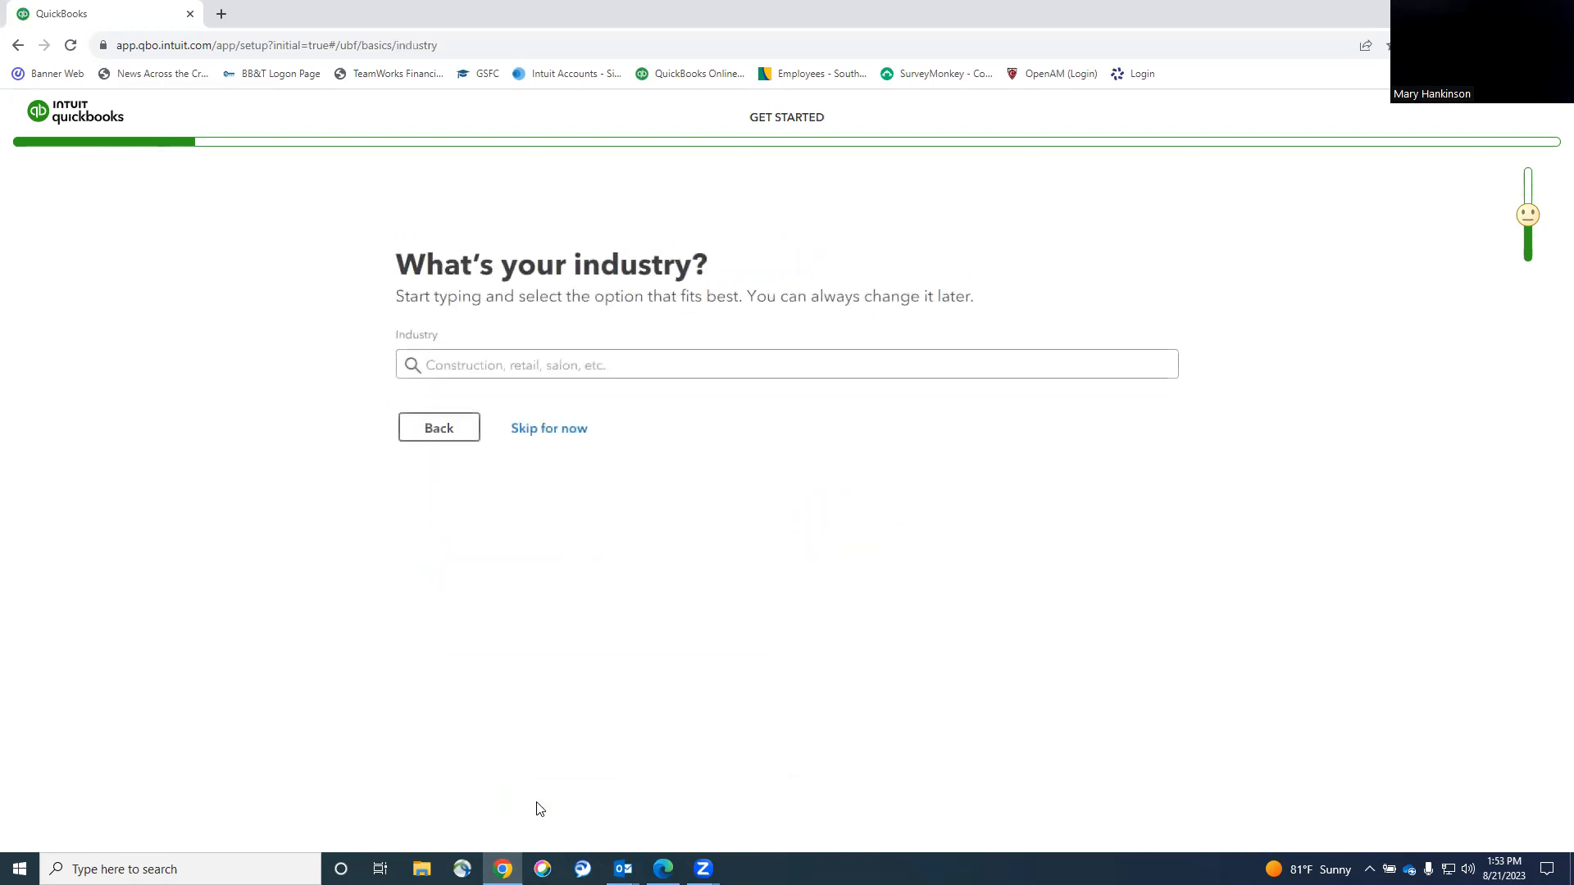
pyautogui.click(564, 436)
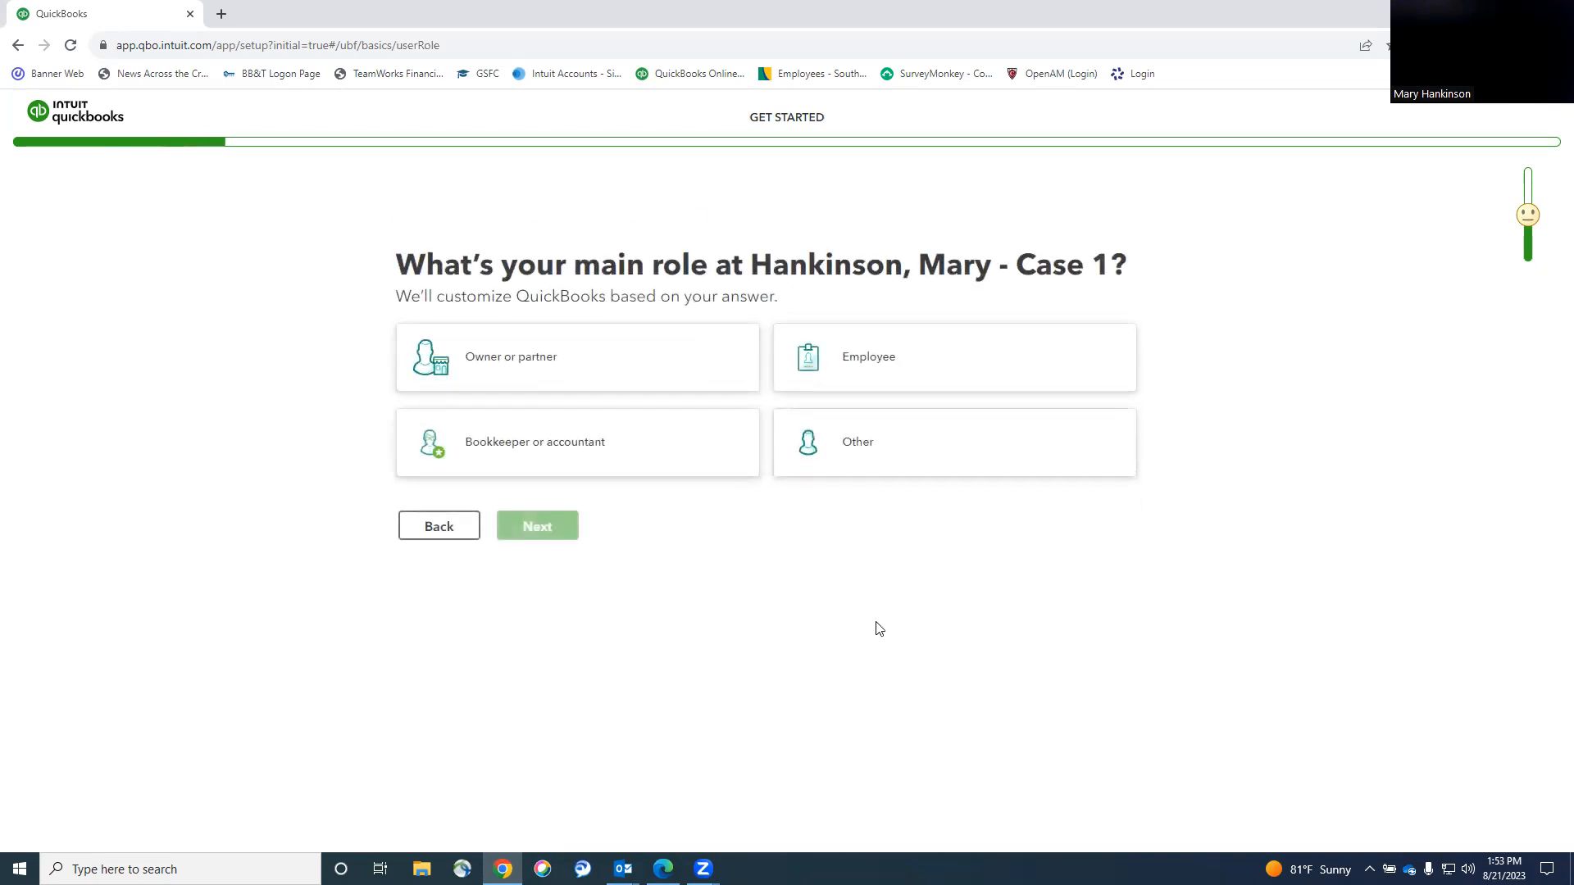
# Choose bookkeeper or accountant as main role, tick every team type, and set employees to 2-5.
pyautogui.click(492, 443)
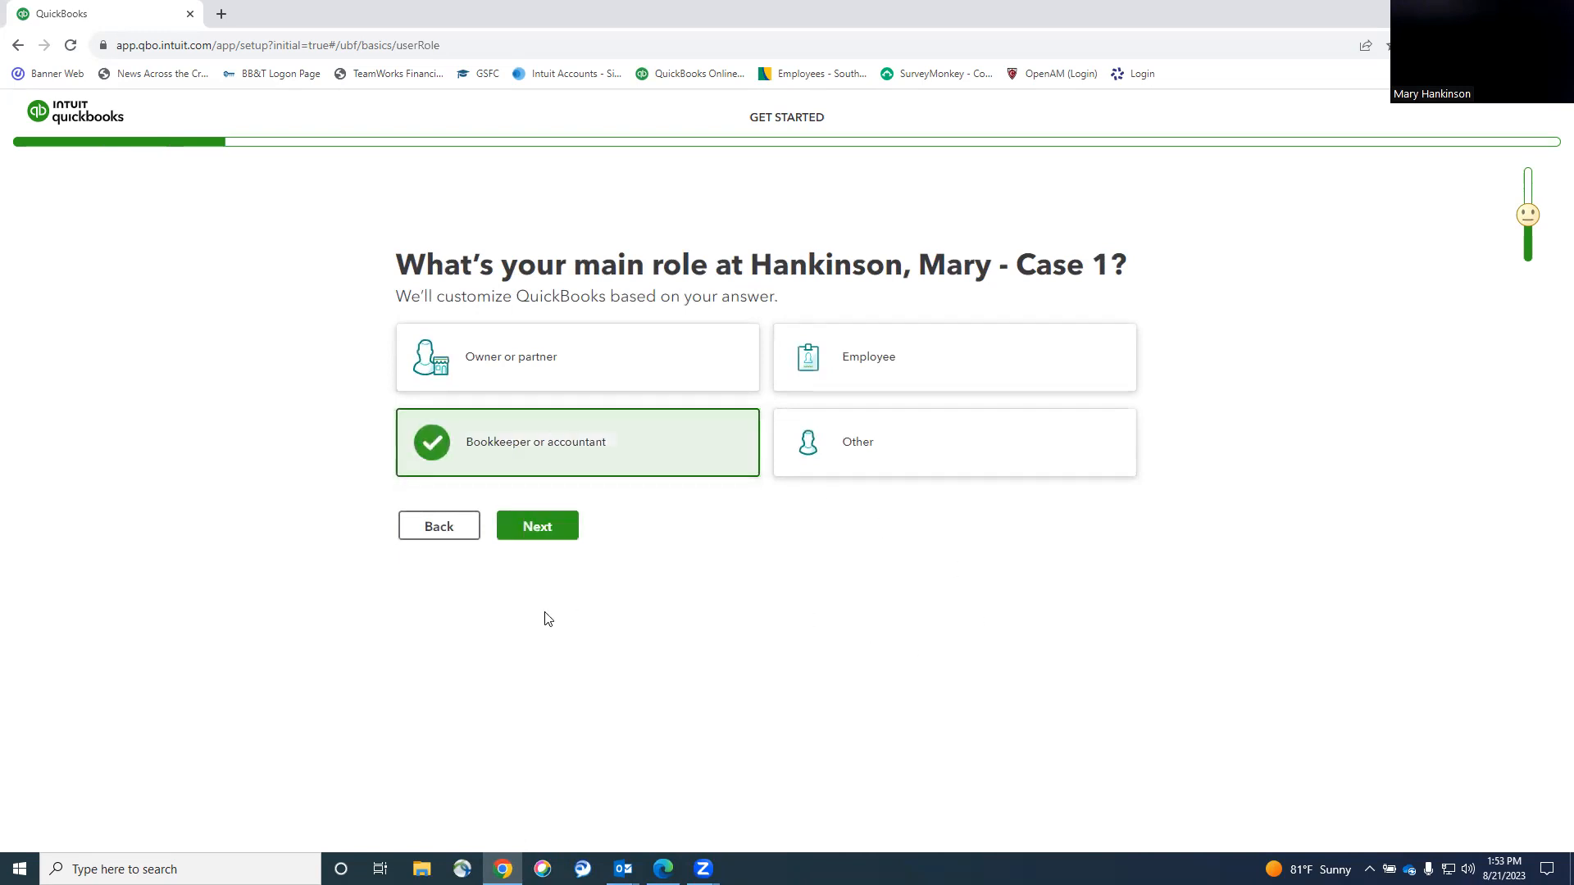
pyautogui.click(528, 542)
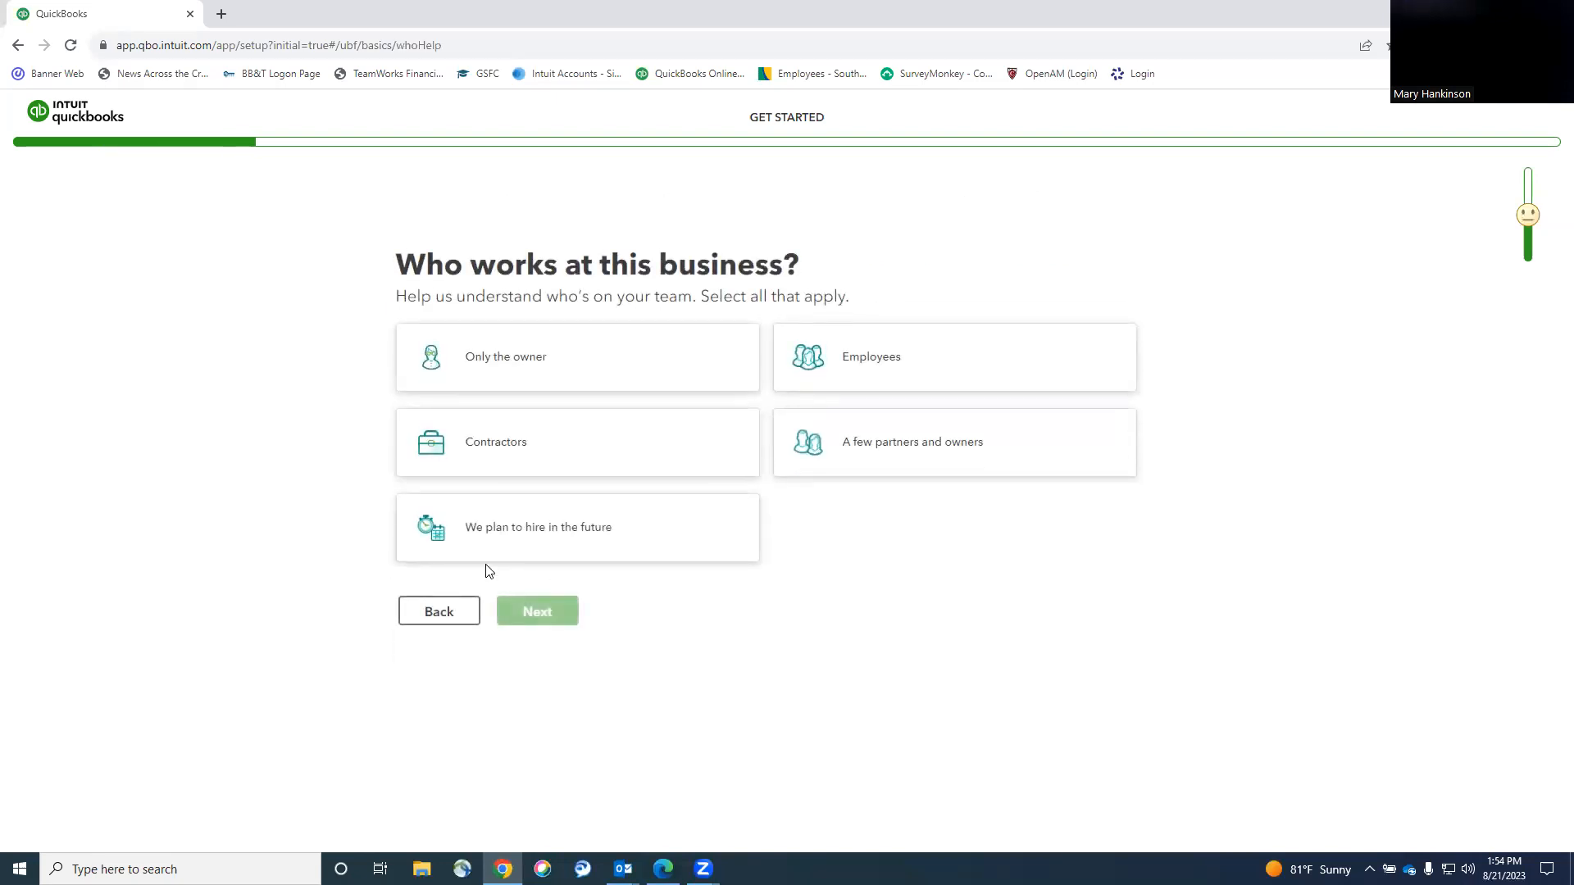
pyautogui.click(638, 364)
pyautogui.click(636, 453)
pyautogui.click(716, 508)
pyautogui.click(852, 463)
pyautogui.click(901, 369)
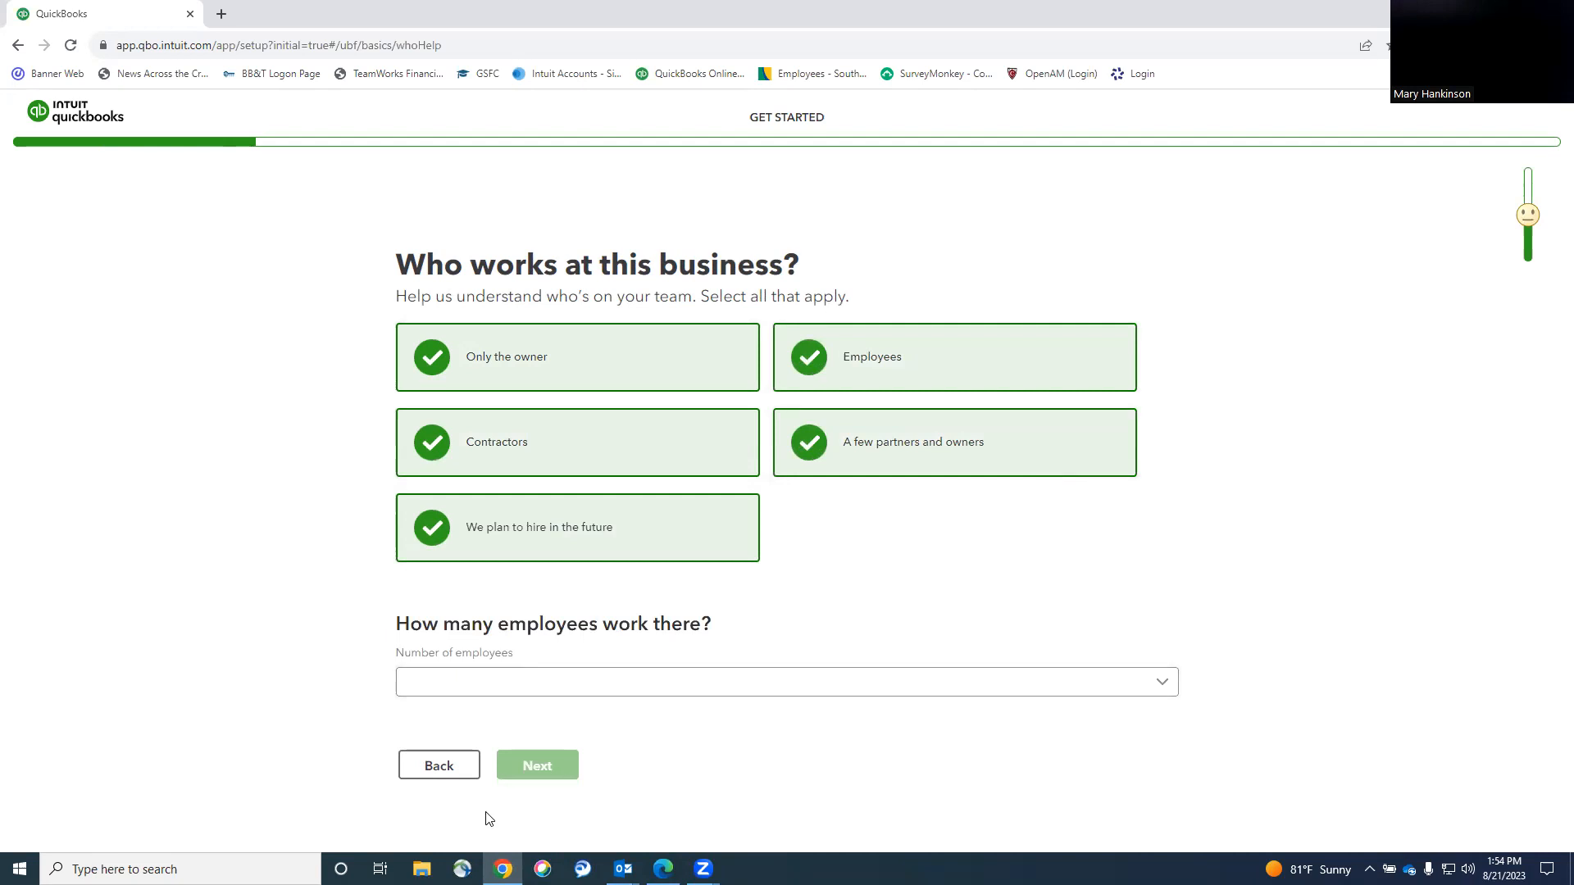
pyautogui.click(810, 691)
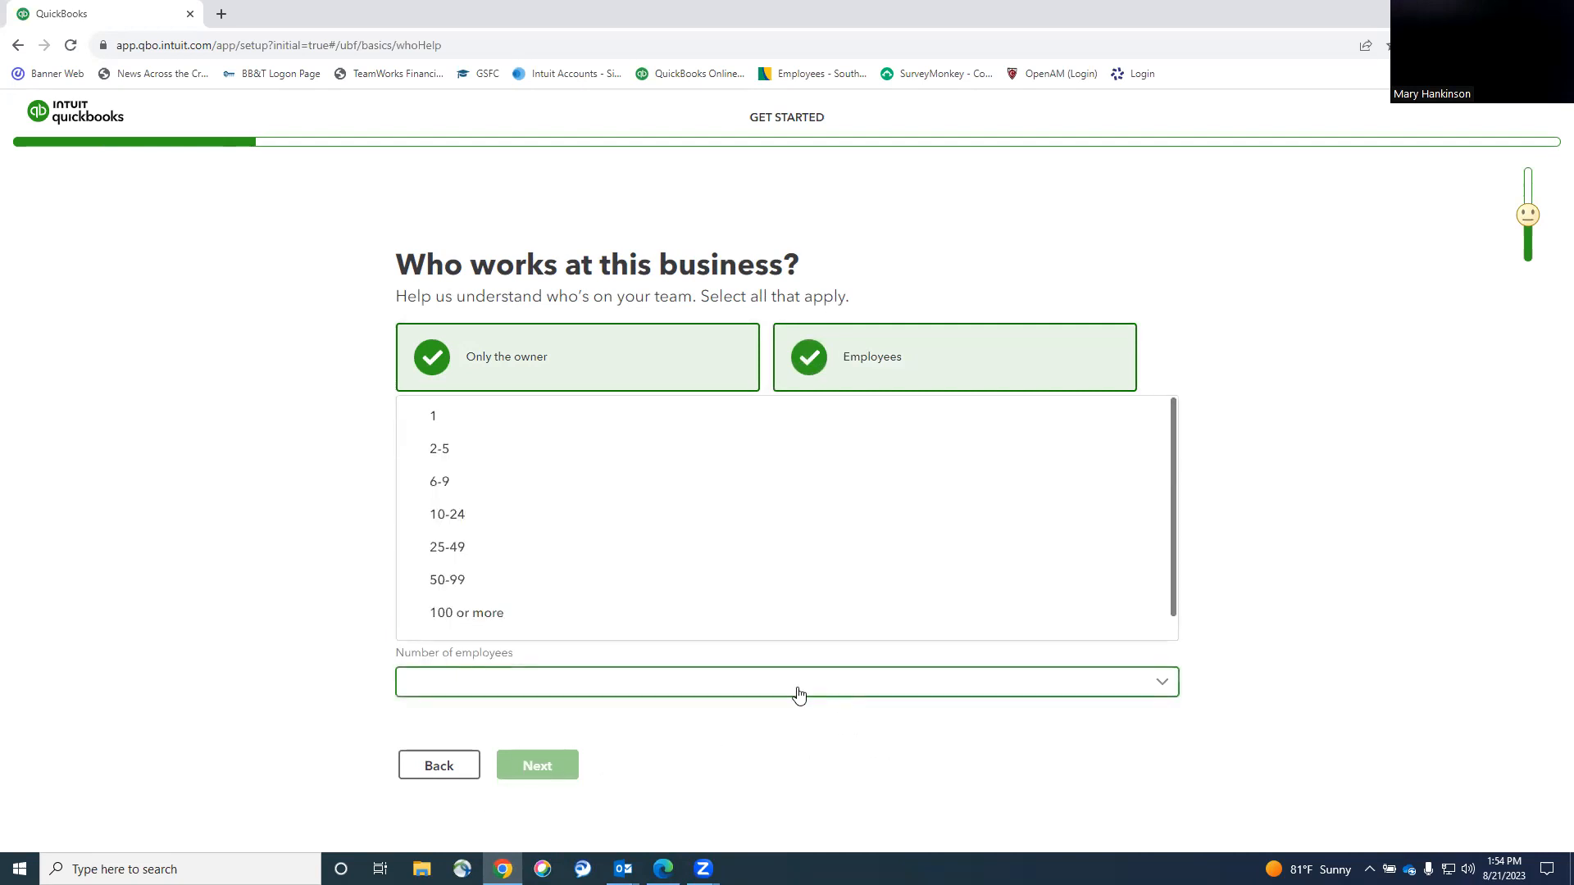
pyautogui.click(435, 448)
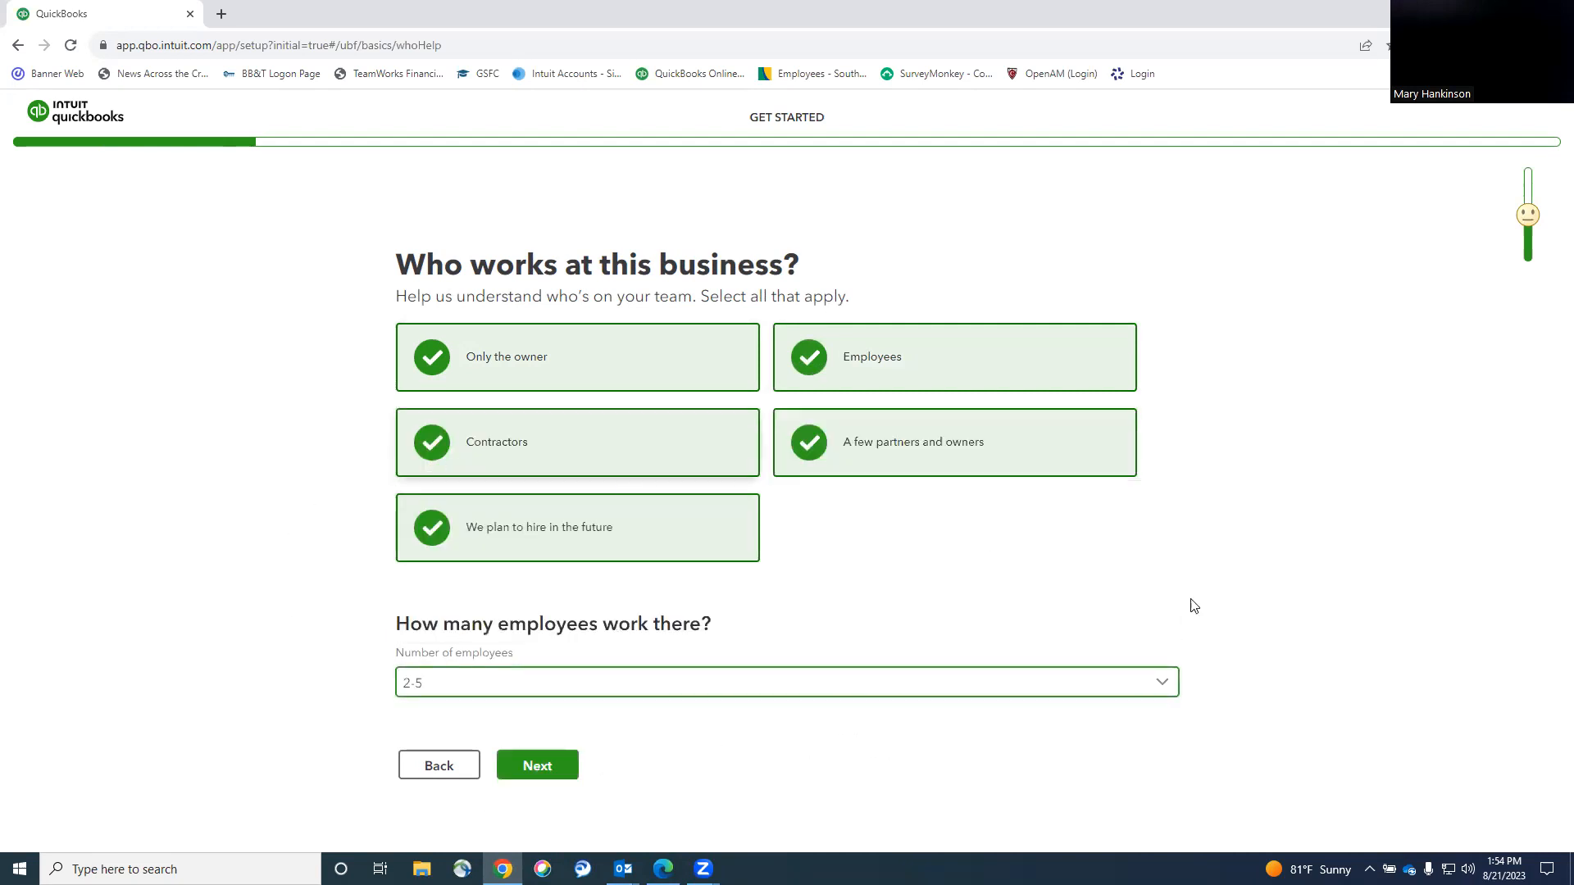
pyautogui.click(521, 771)
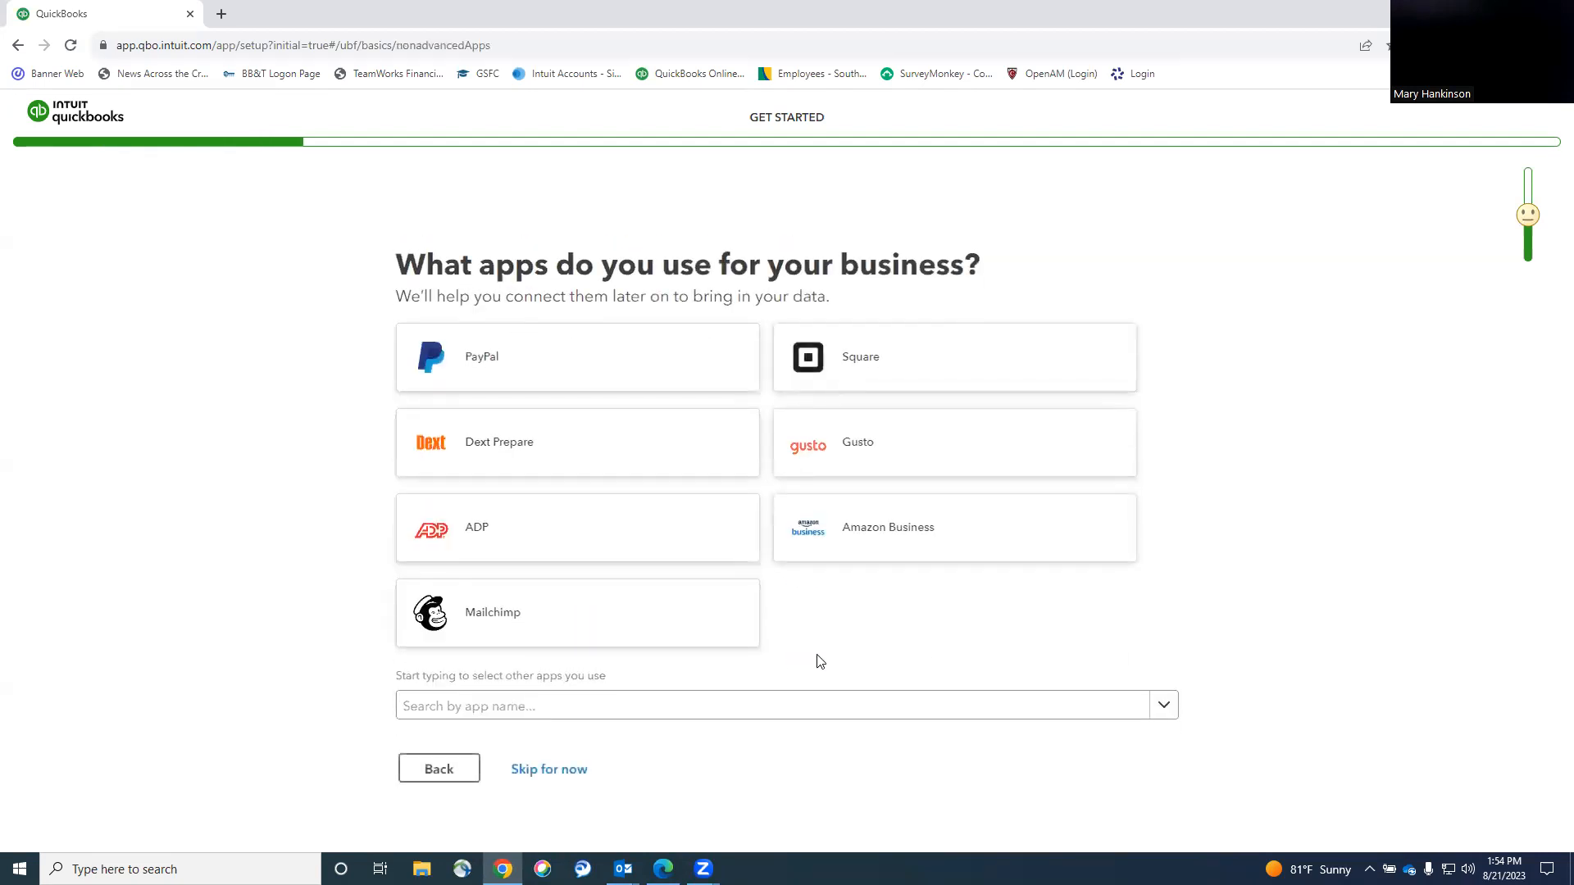
# Skip the apps question and select all eleven features, from Send and track invoices to Accept payments.
pyautogui.click(546, 775)
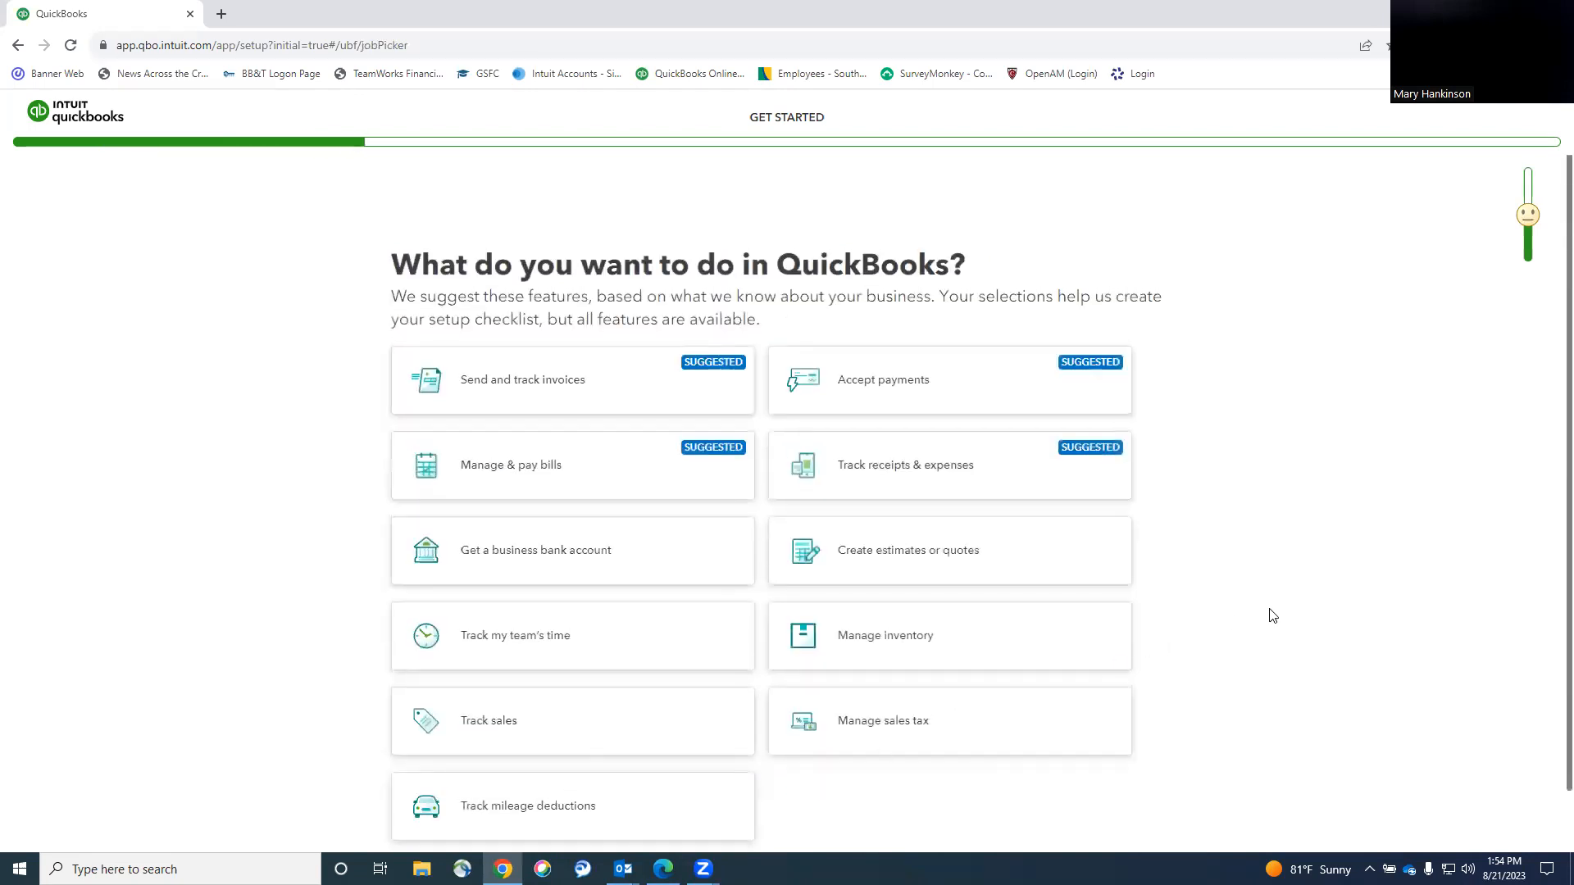
pyautogui.scroll(-1, 1271, 616)
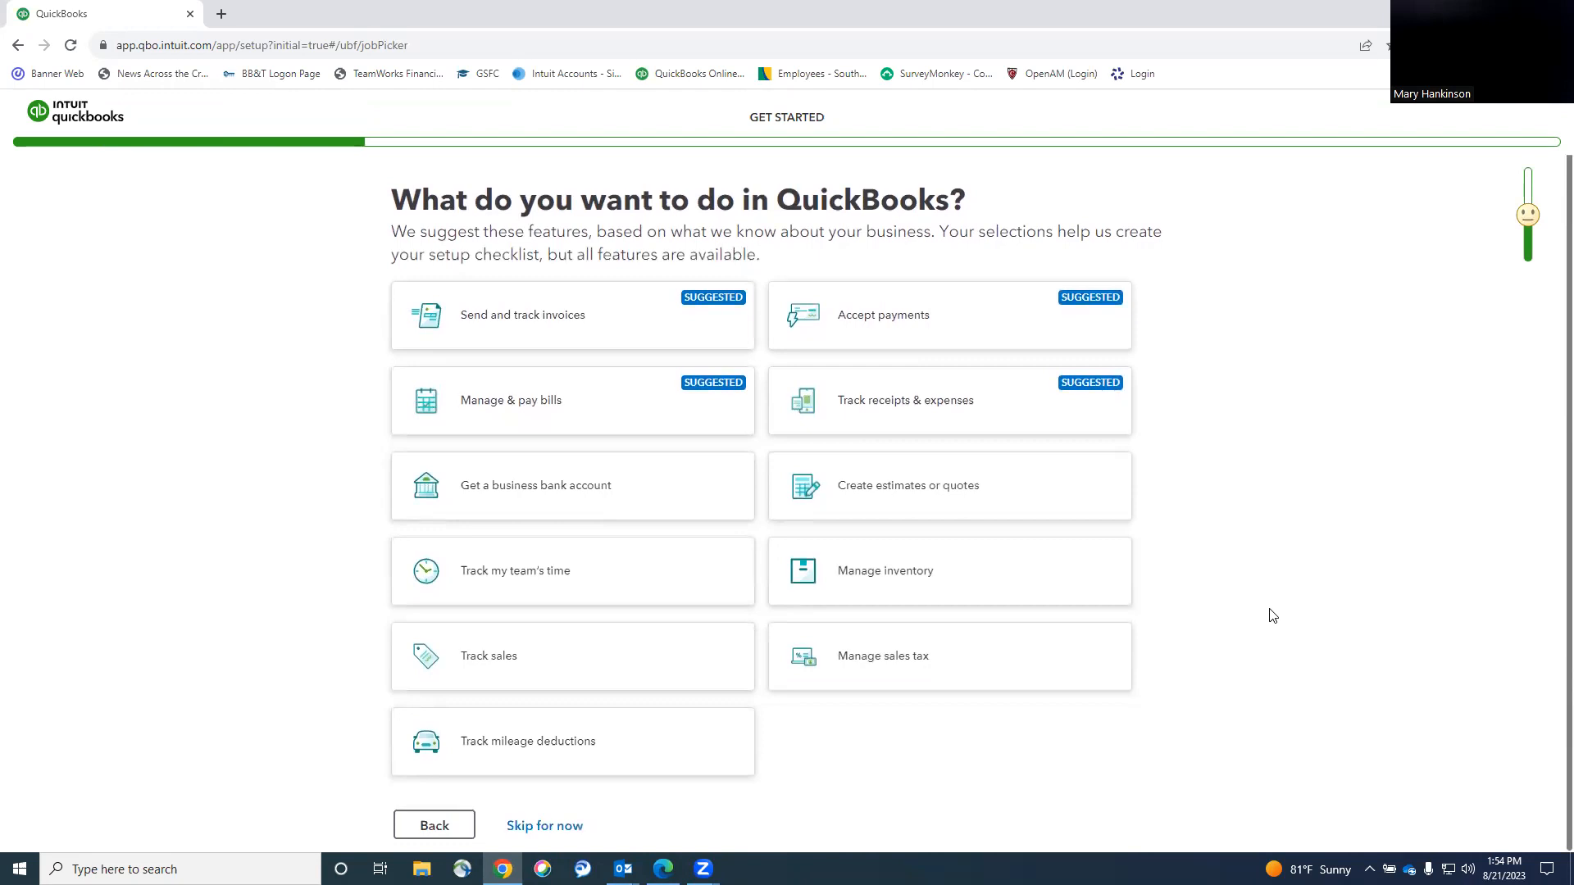
pyautogui.click(513, 323)
pyautogui.click(457, 399)
pyautogui.click(469, 489)
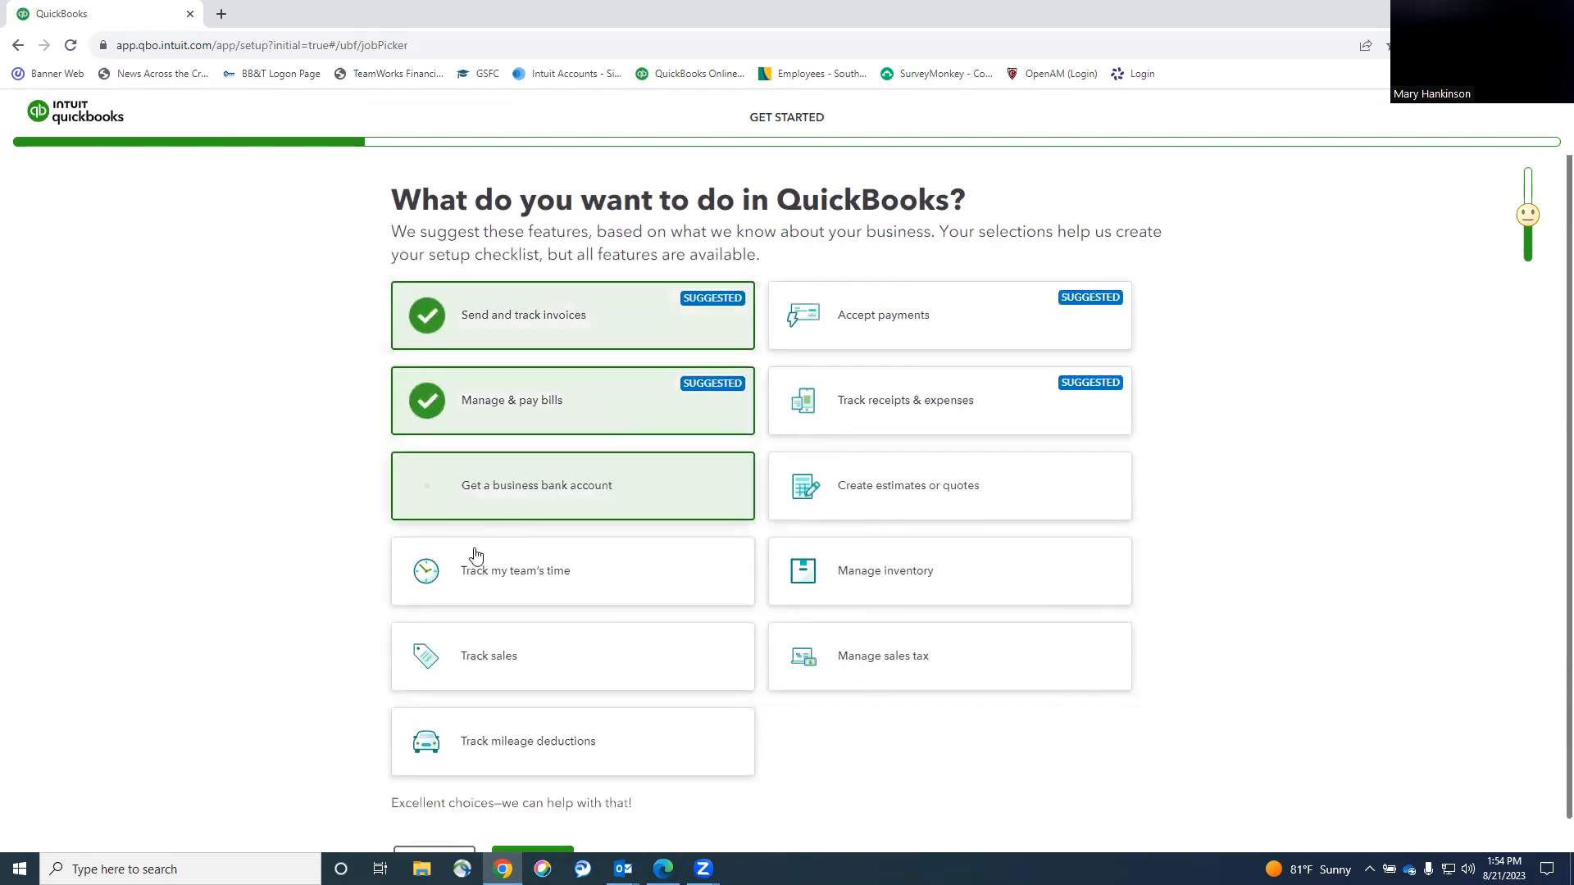
pyautogui.click(475, 557)
pyautogui.click(468, 652)
pyautogui.click(481, 750)
pyautogui.click(844, 650)
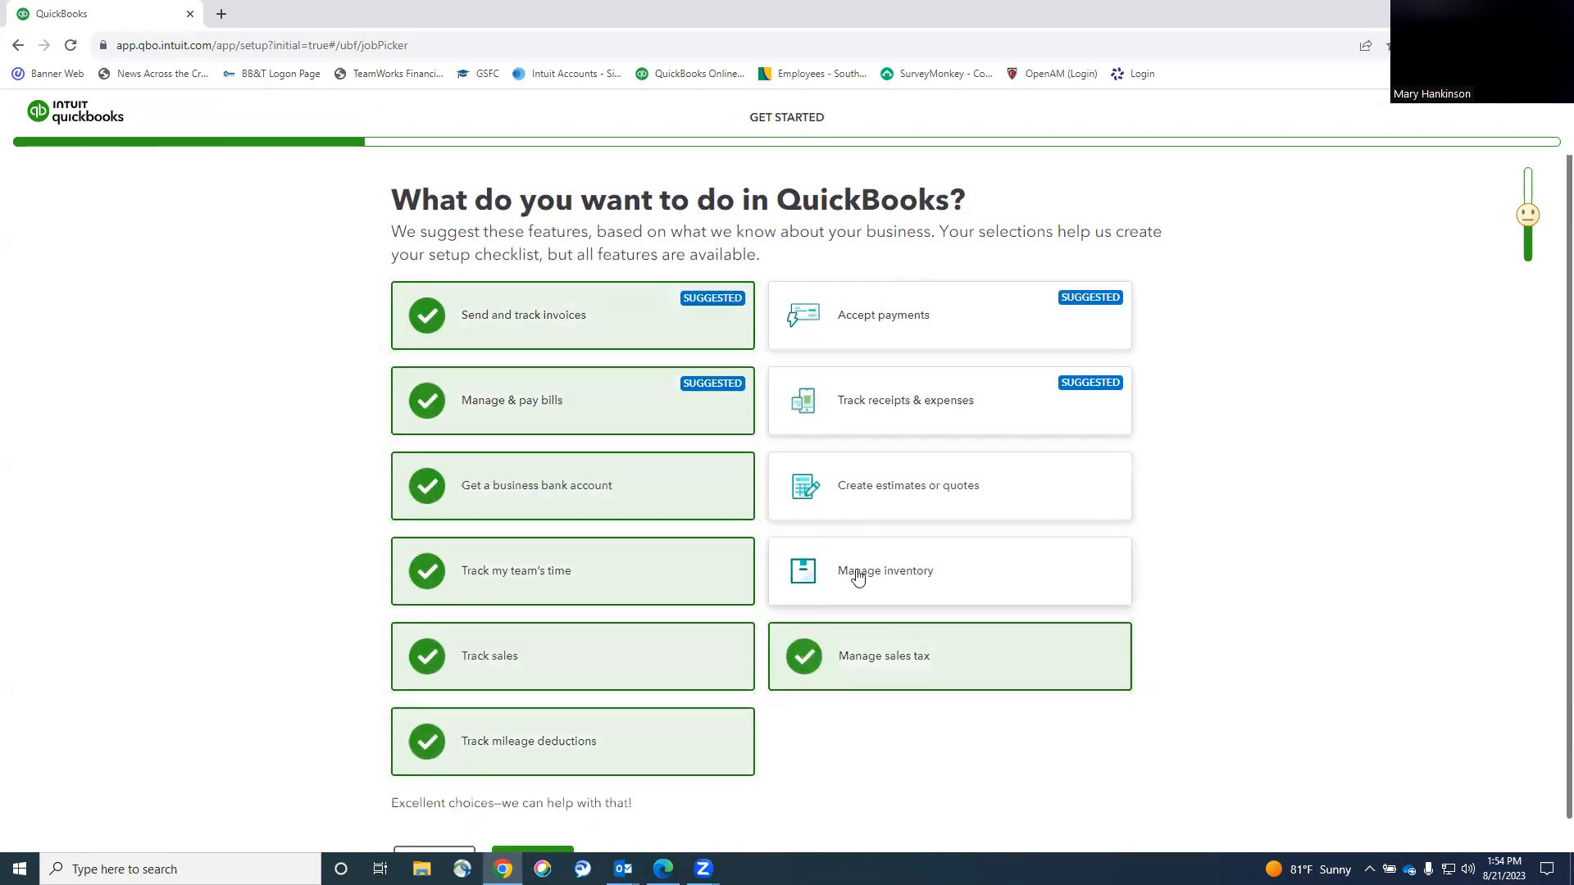
pyautogui.click(857, 577)
pyautogui.click(858, 485)
pyautogui.click(828, 402)
pyautogui.click(804, 316)
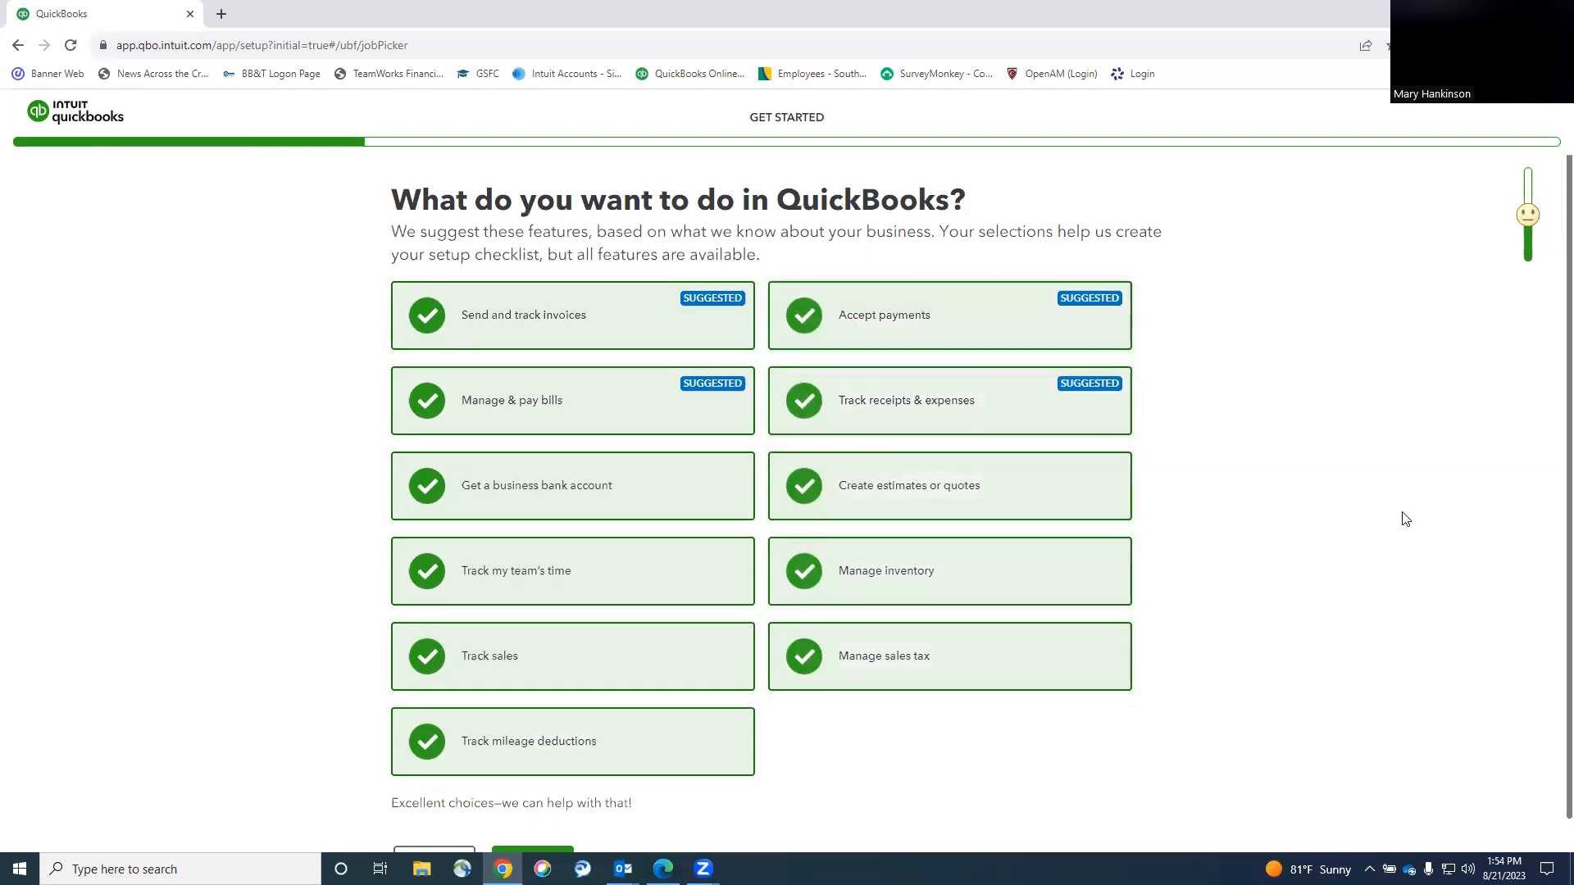
pyautogui.scroll(-1, 832, 804)
pyautogui.click(528, 824)
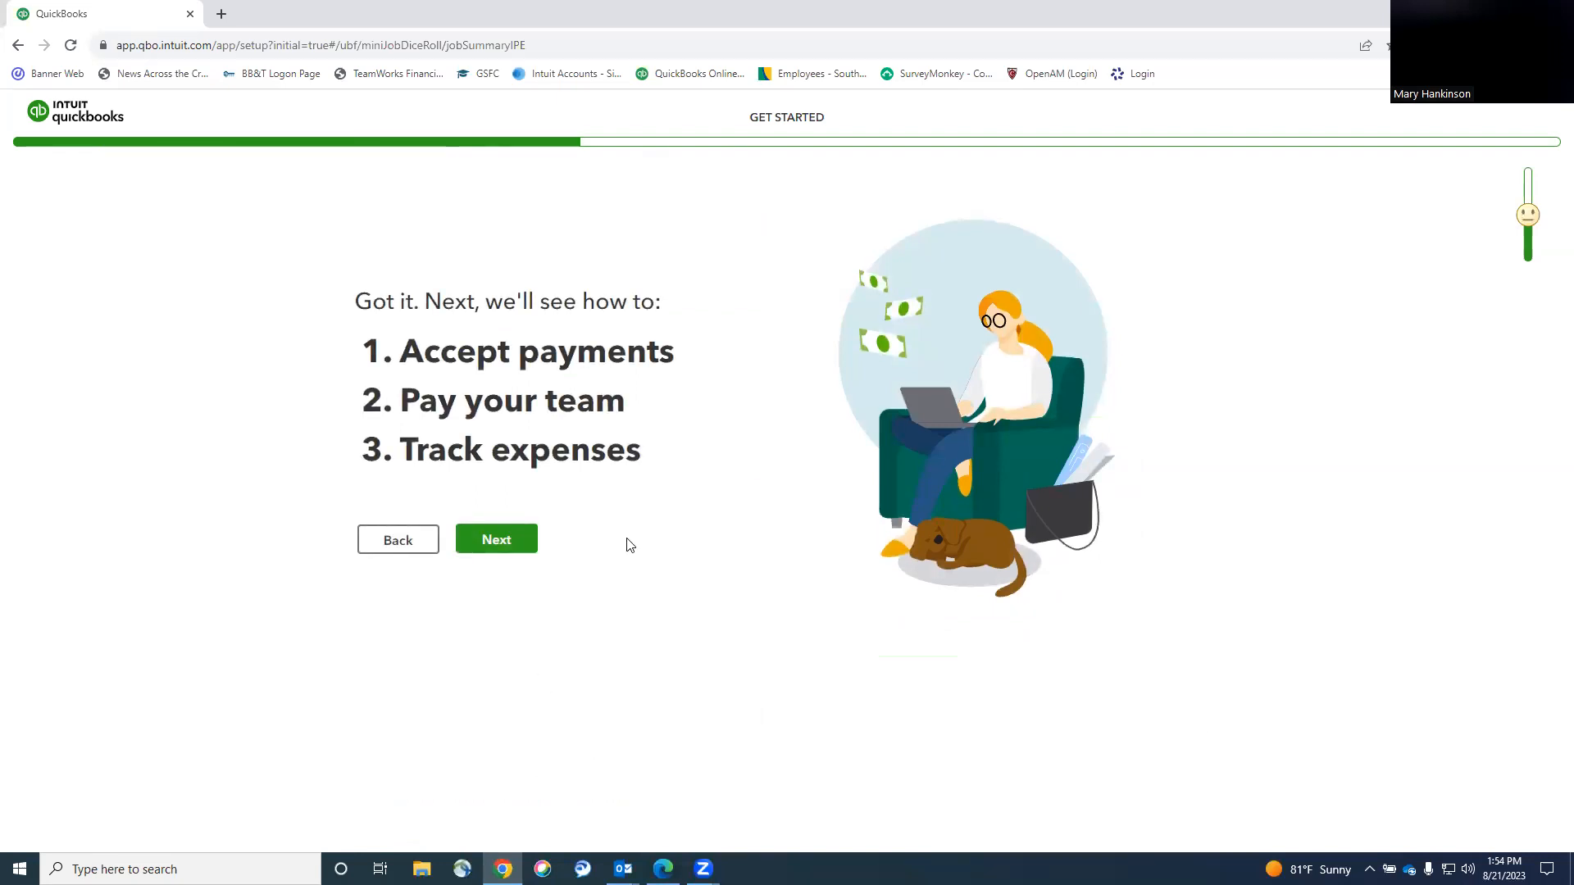
# Skip invoice setup, bank linking and receipt tracking, pass the mobile app page, and finish setup.
pyautogui.click(491, 546)
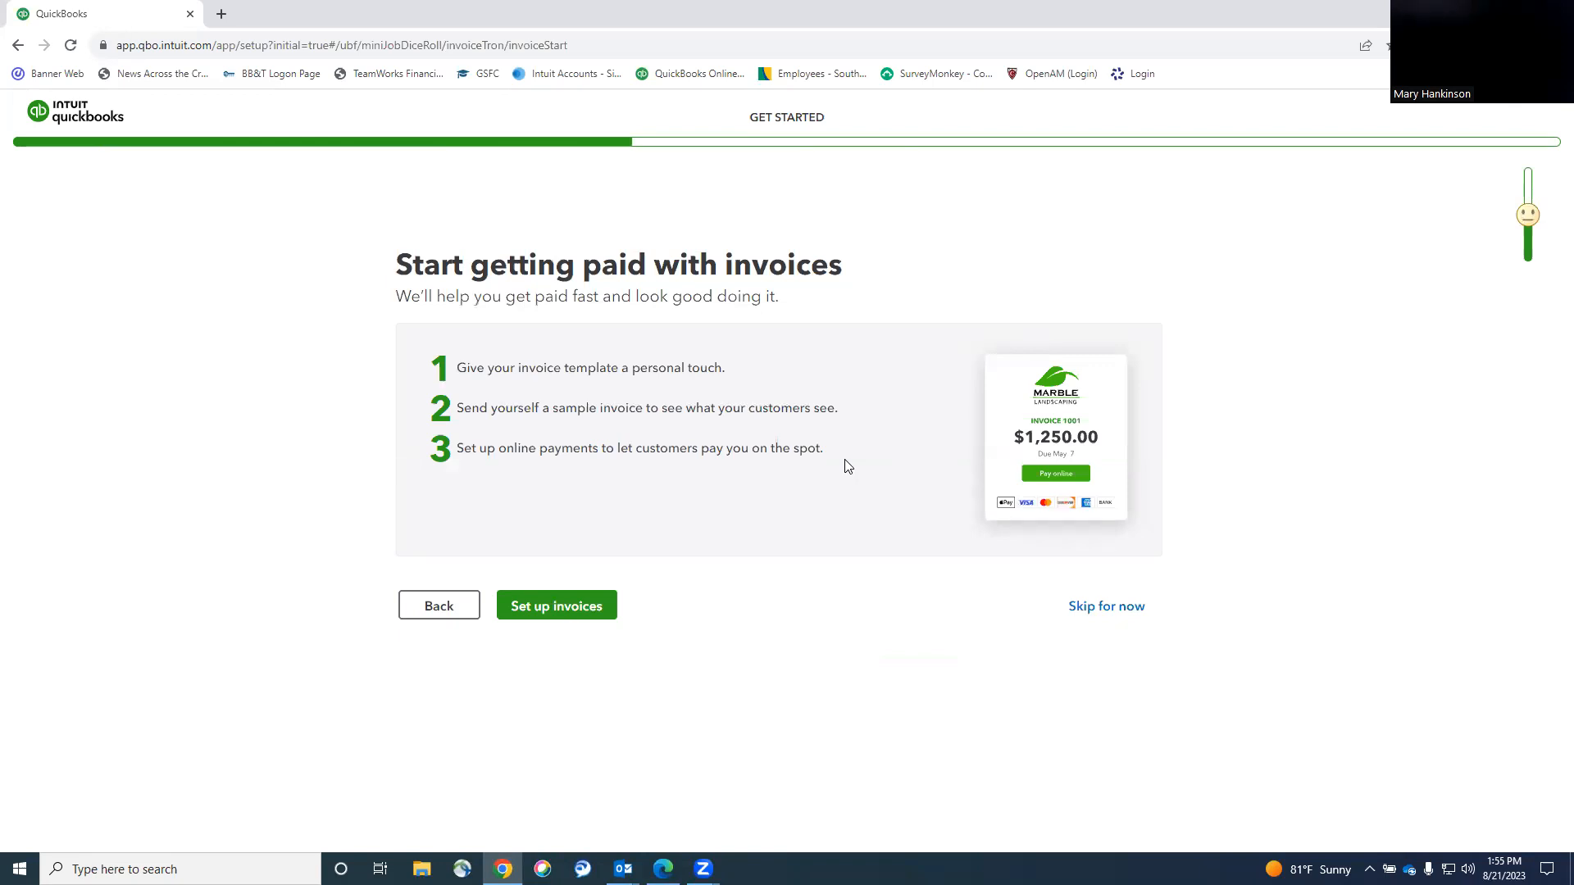
pyautogui.click(1116, 615)
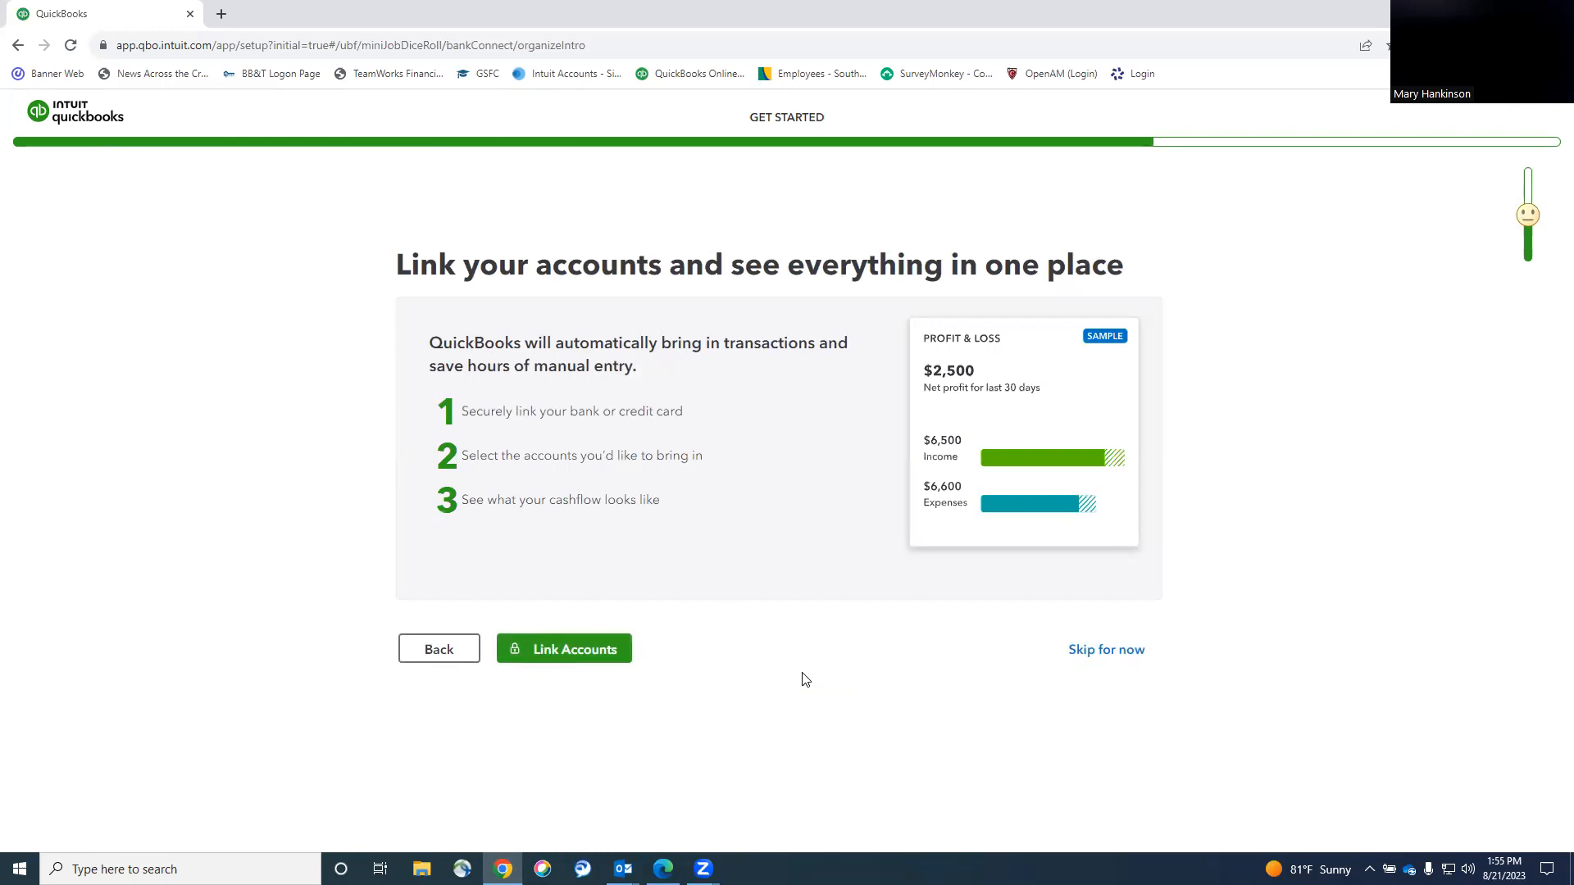
pyautogui.click(1107, 650)
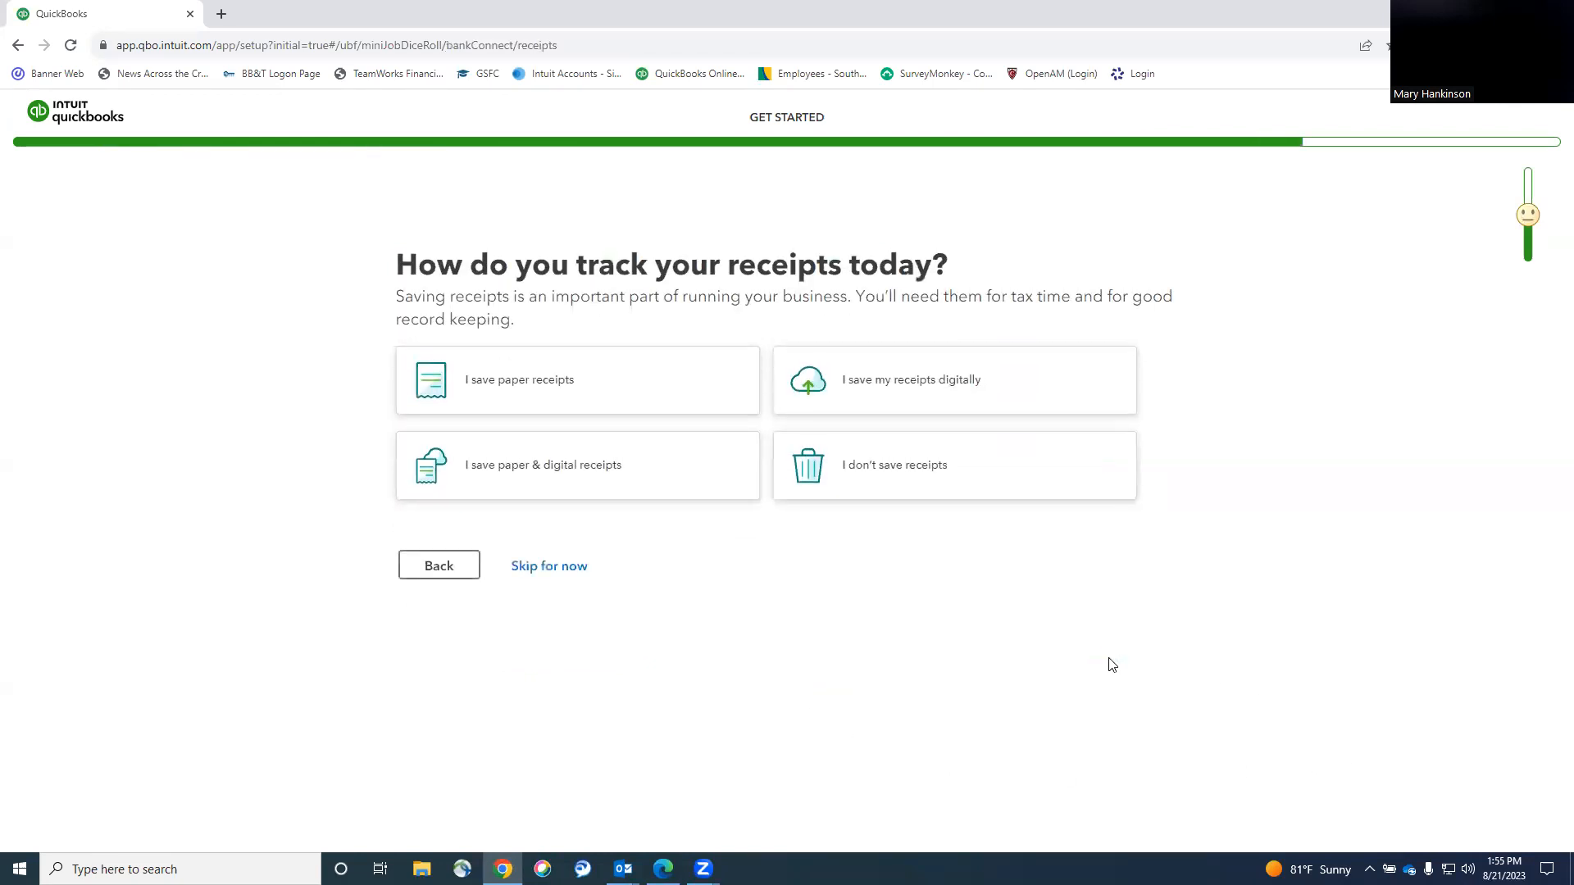
pyautogui.click(550, 564)
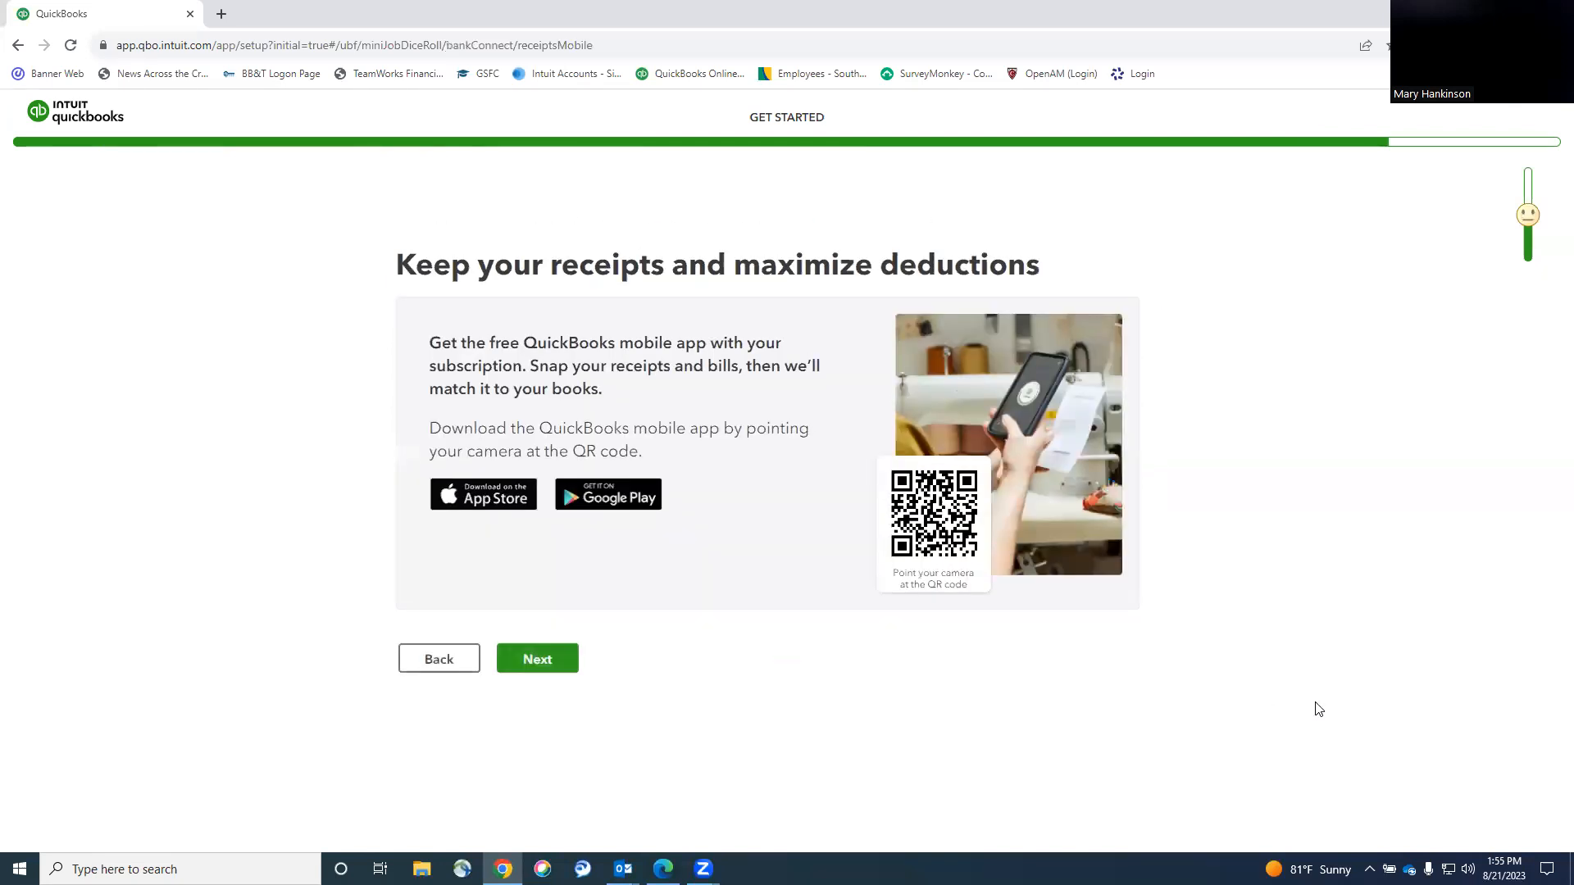
pyautogui.click(529, 666)
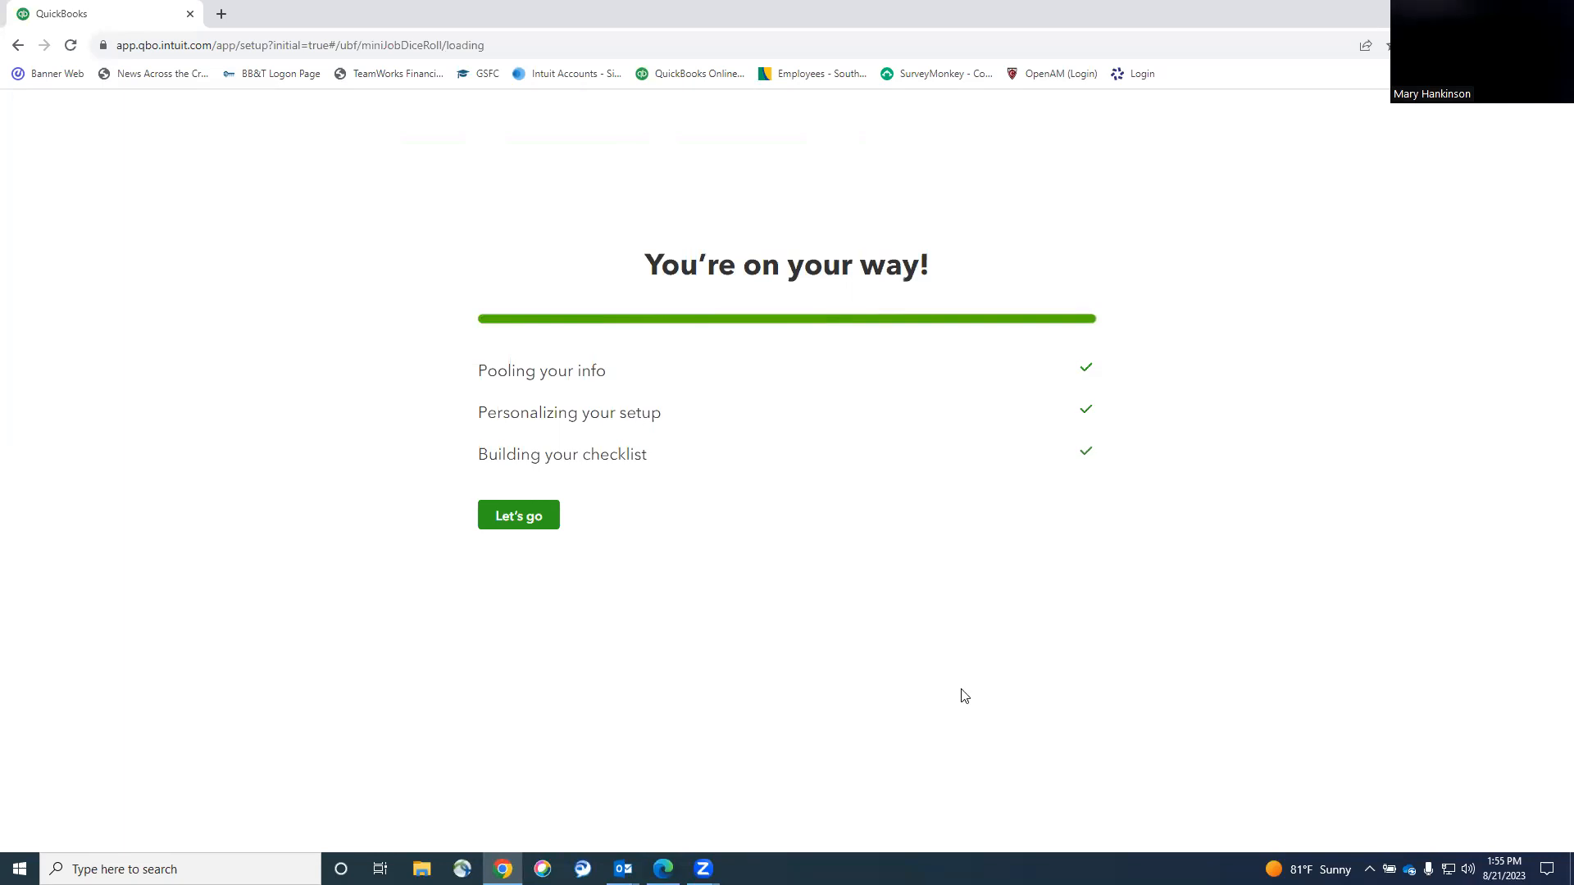
pyautogui.click(529, 518)
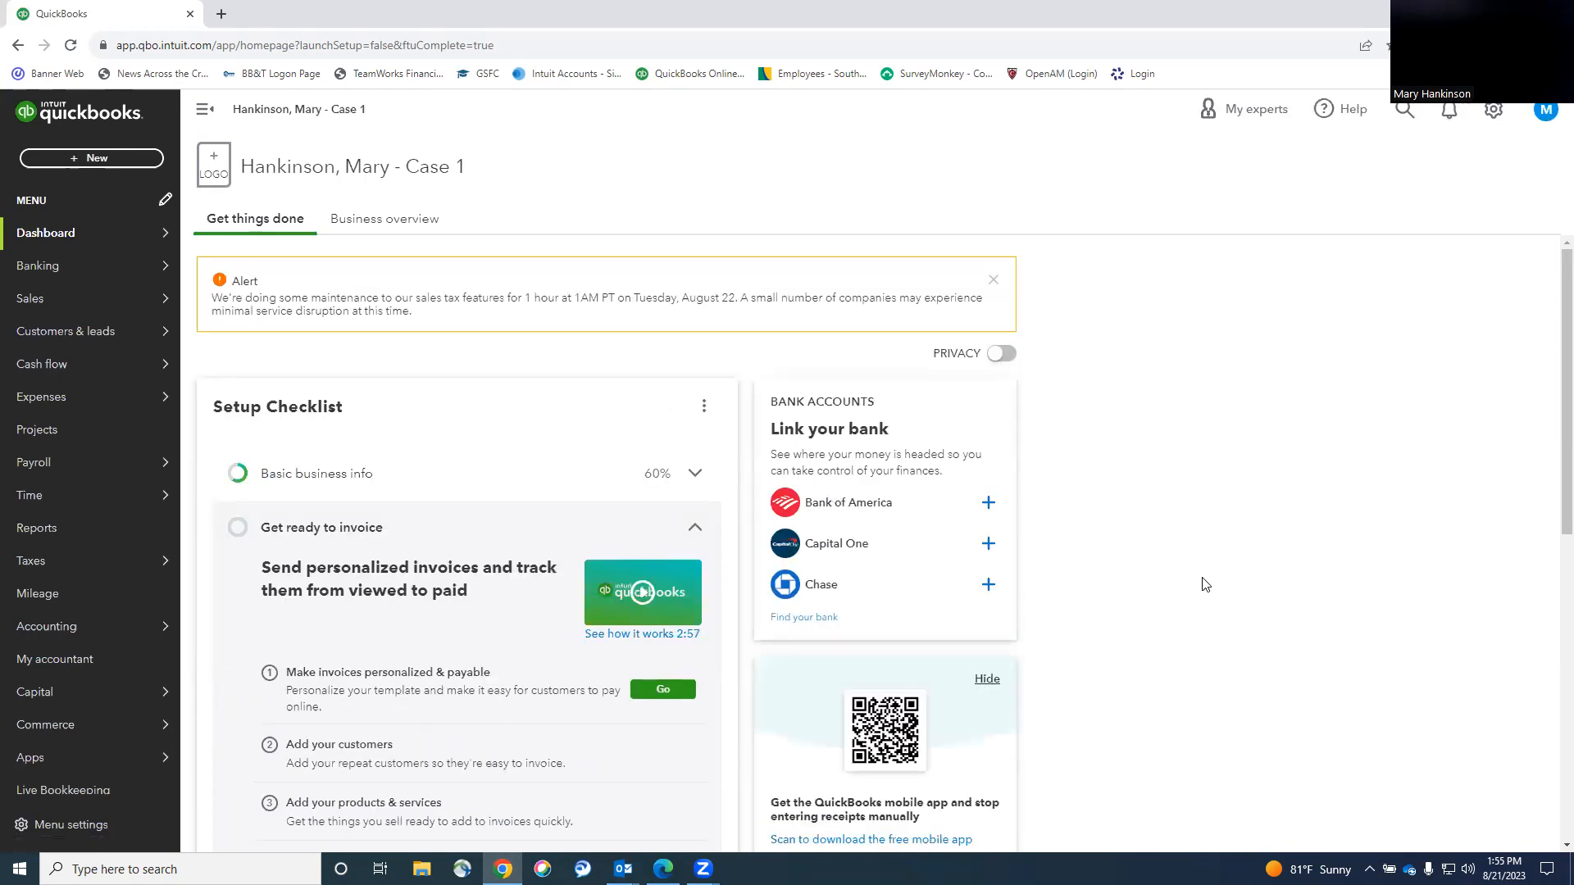
# Dismiss the sales tax maintenance alert and customization tip, and view the Business overview dashboard.
pyautogui.click(992, 280)
pyautogui.scroll(-4, 1177, 433)
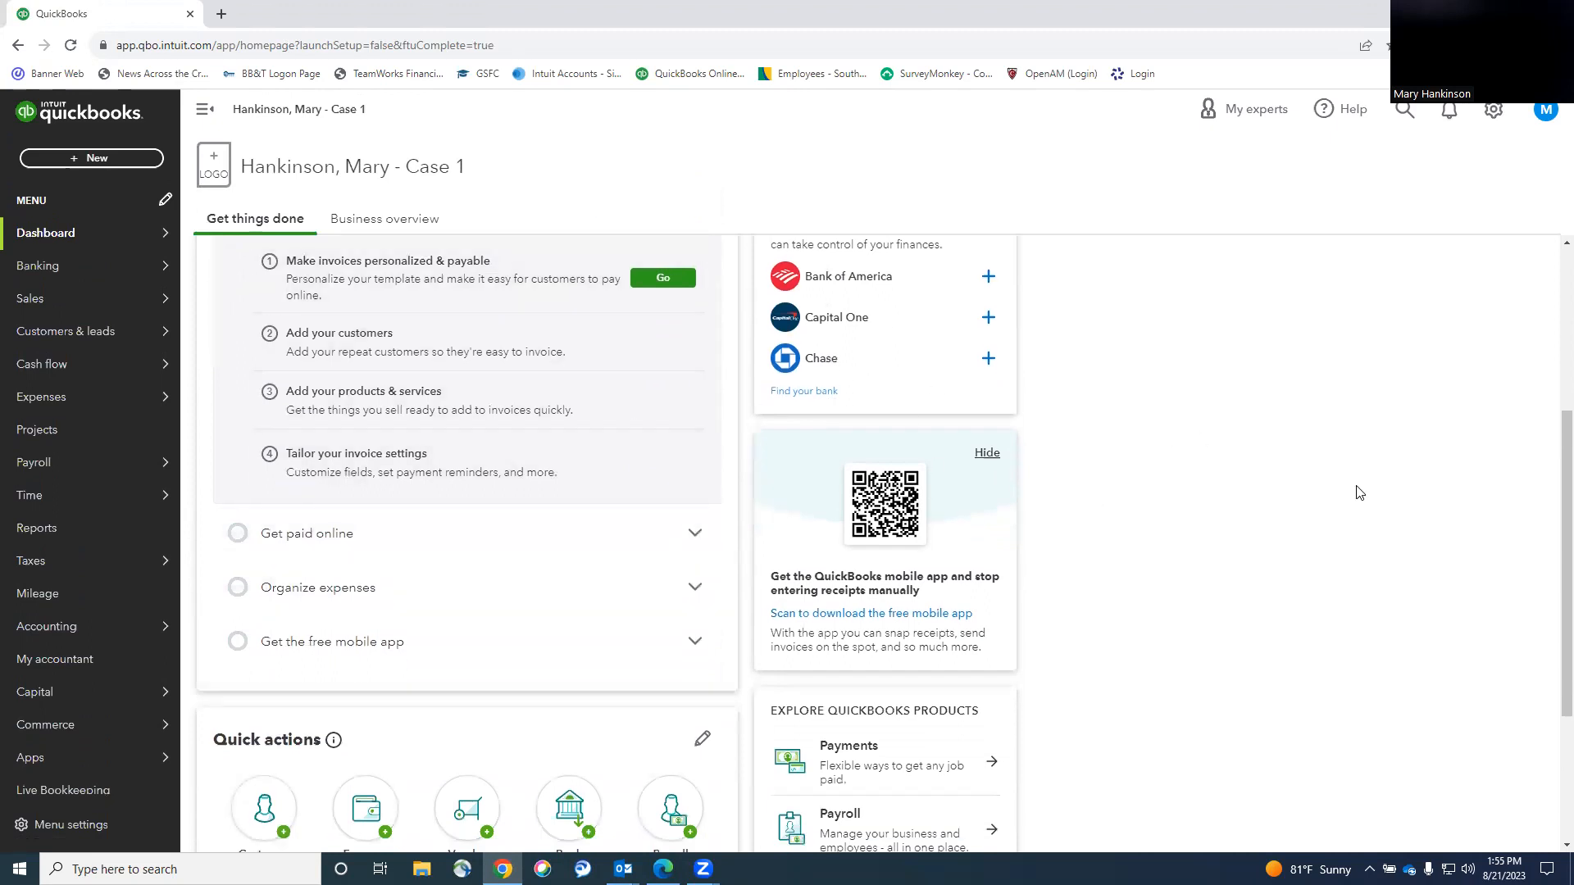
pyautogui.scroll(2, 1253, 471)
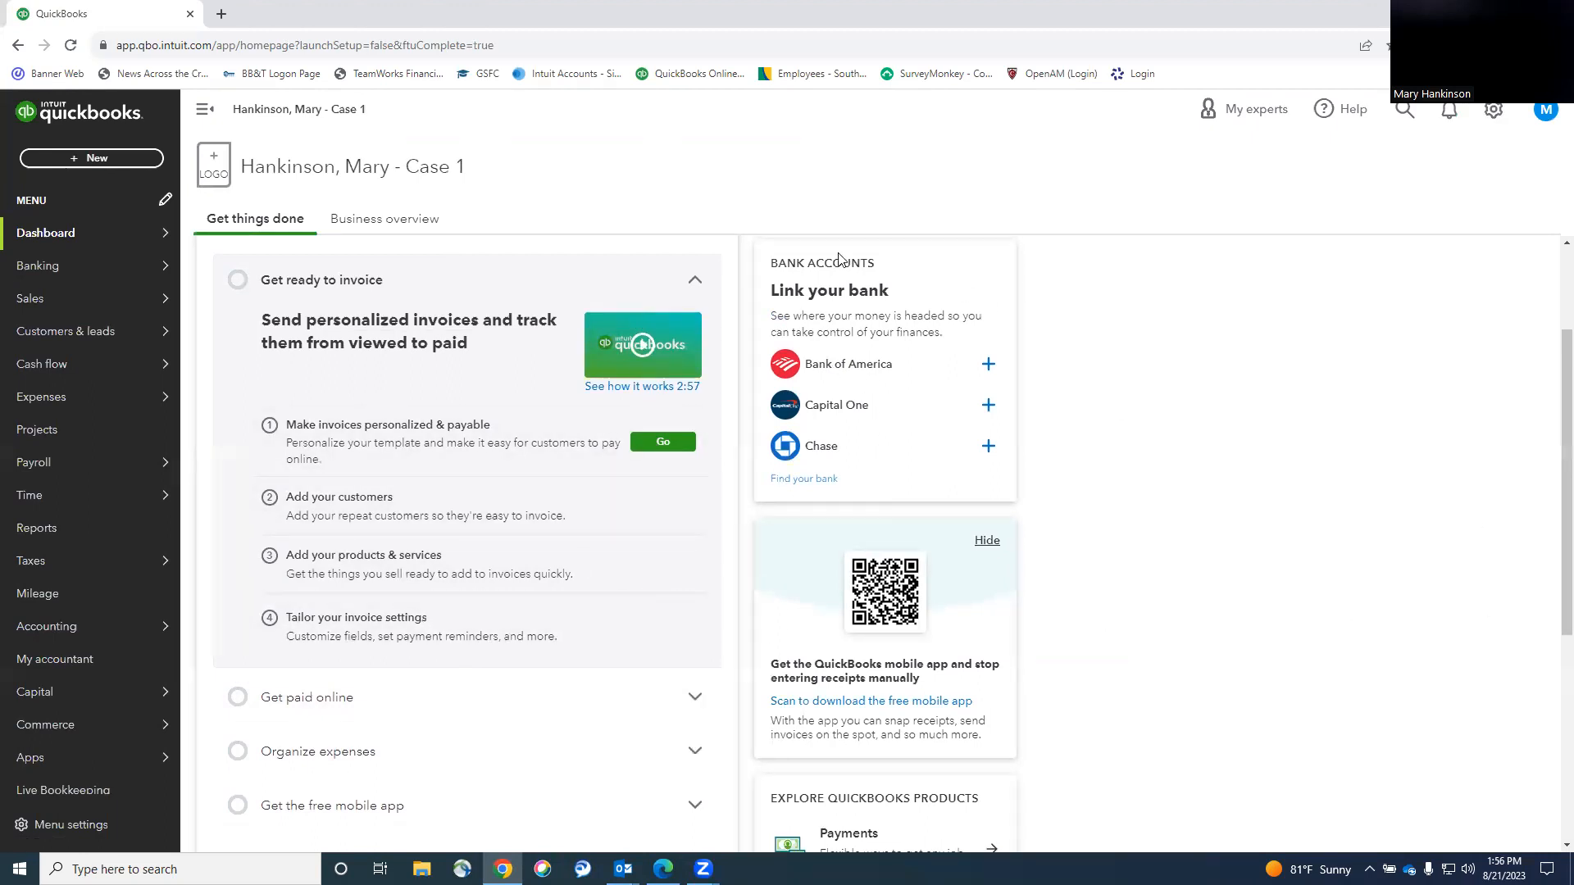
pyautogui.click(384, 218)
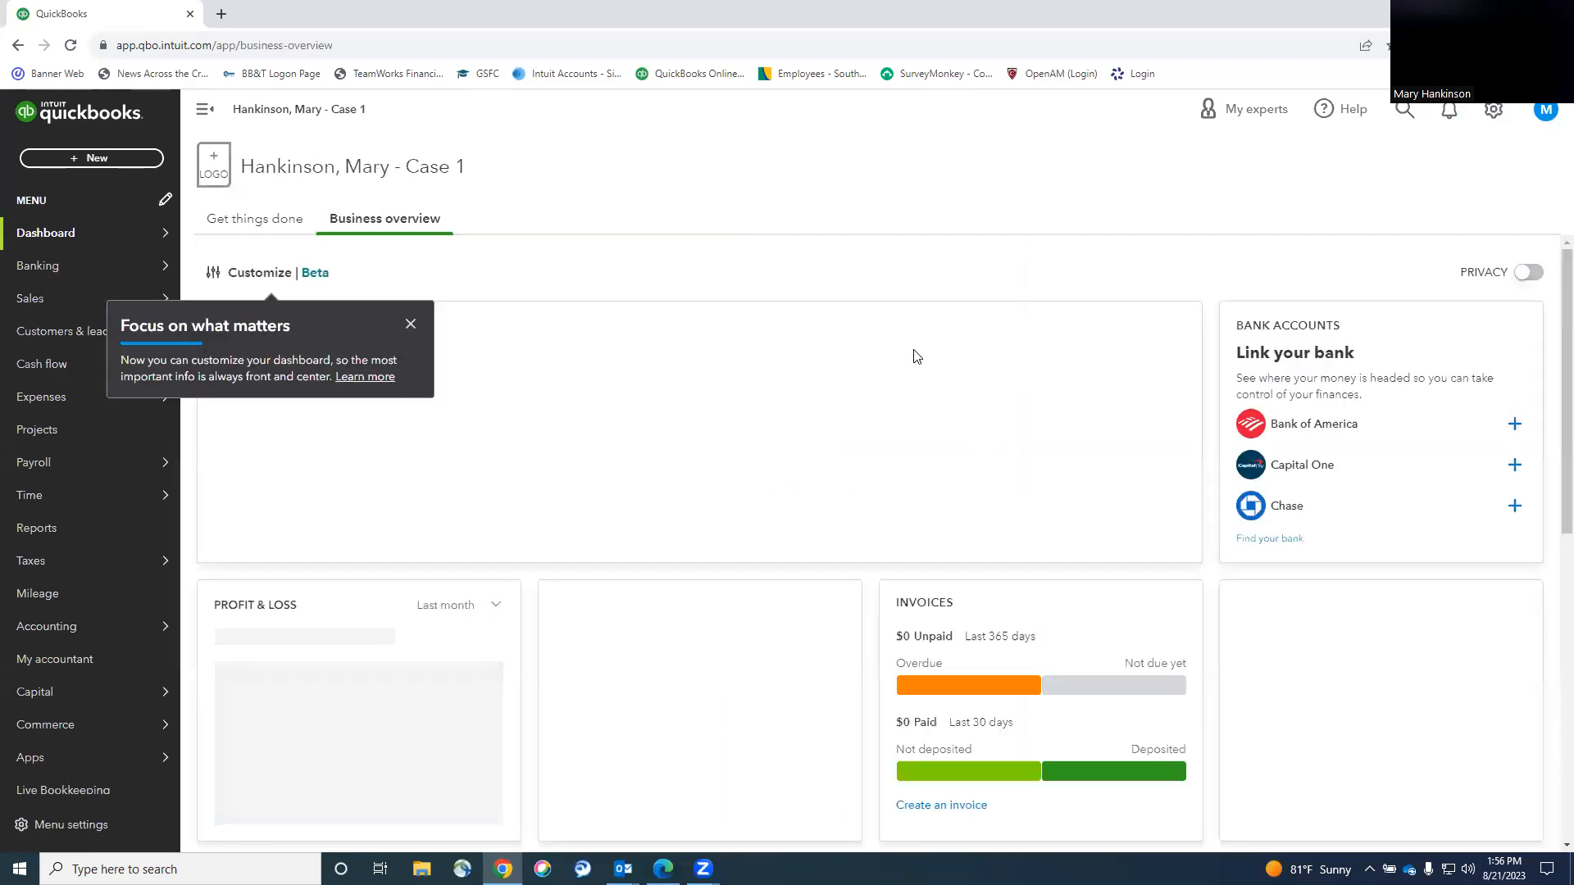
pyautogui.click(410, 324)
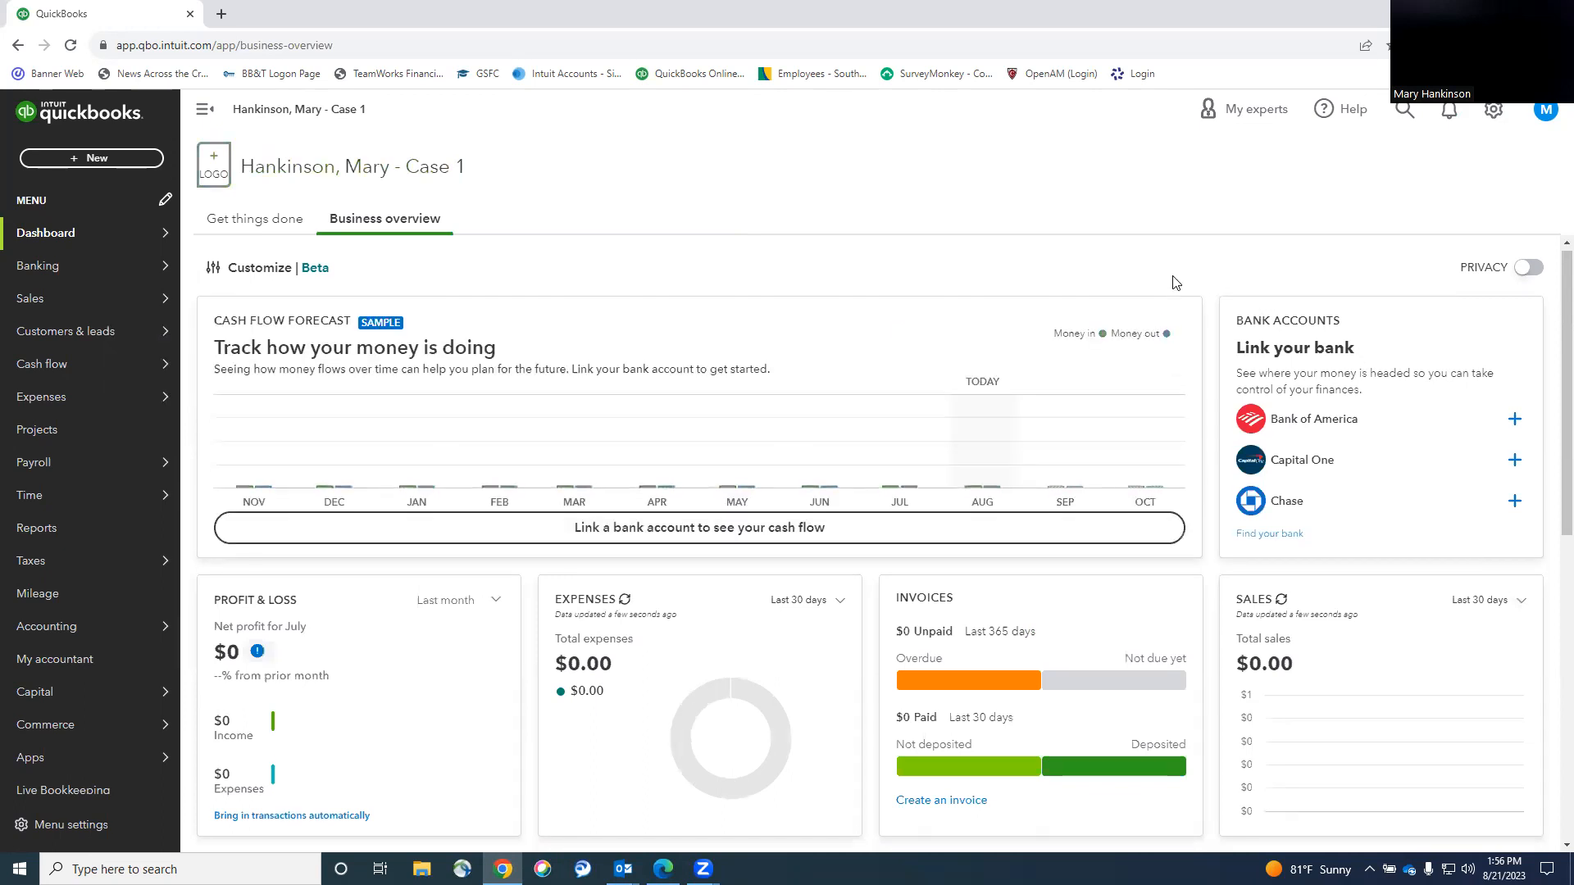
pyautogui.scroll(-4, 1172, 283)
pyautogui.scroll(4, 1173, 283)
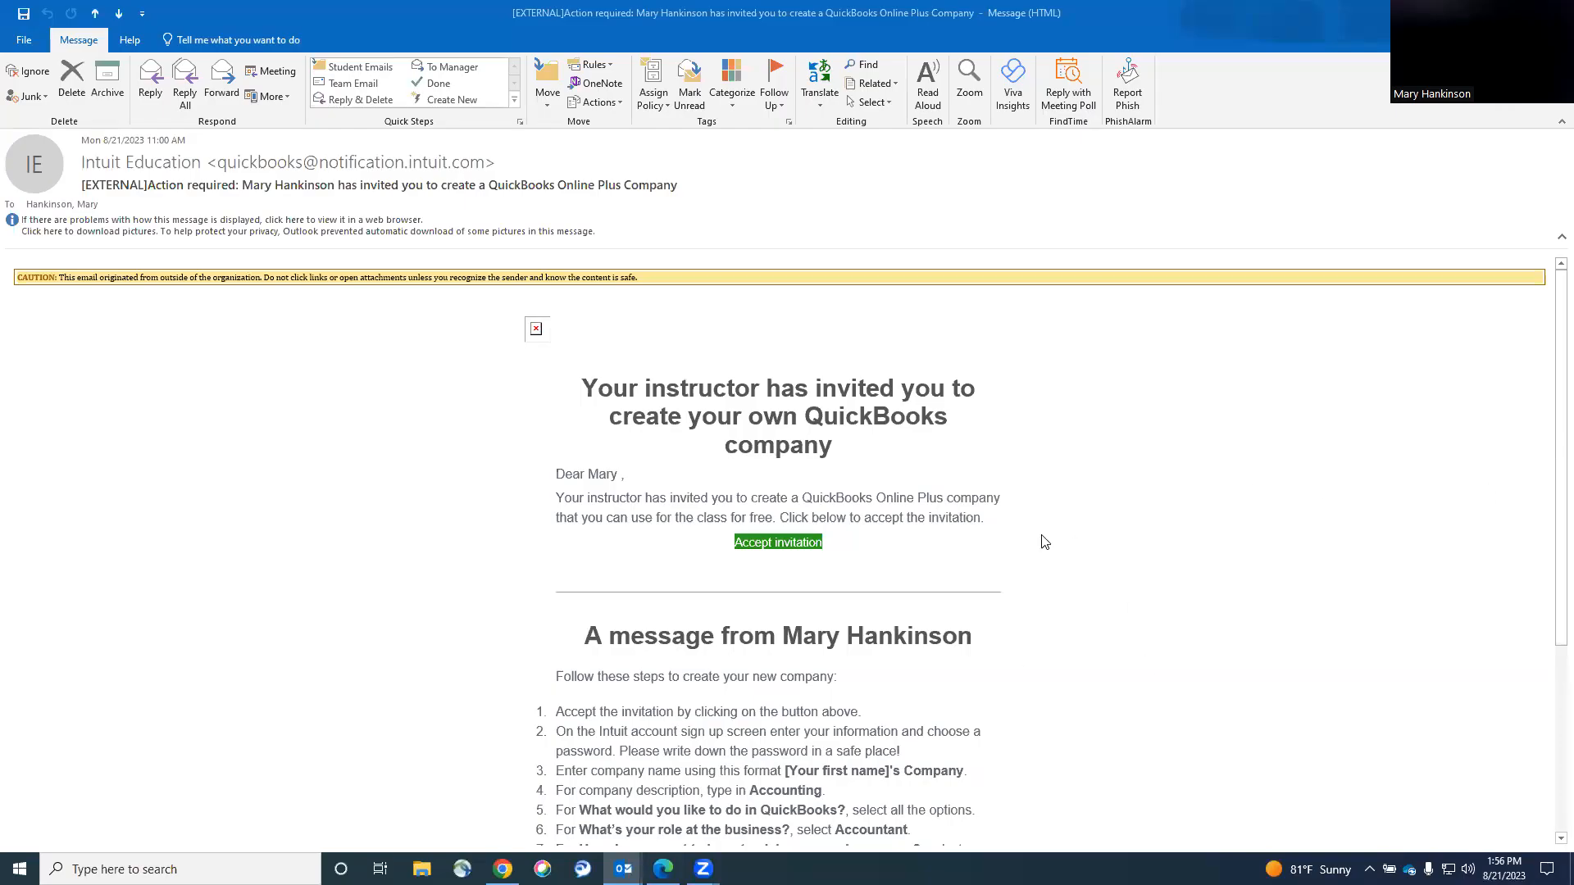
# Accept the invitation from the Intuit Education email in Outlook.
pyautogui.click(955, 559)
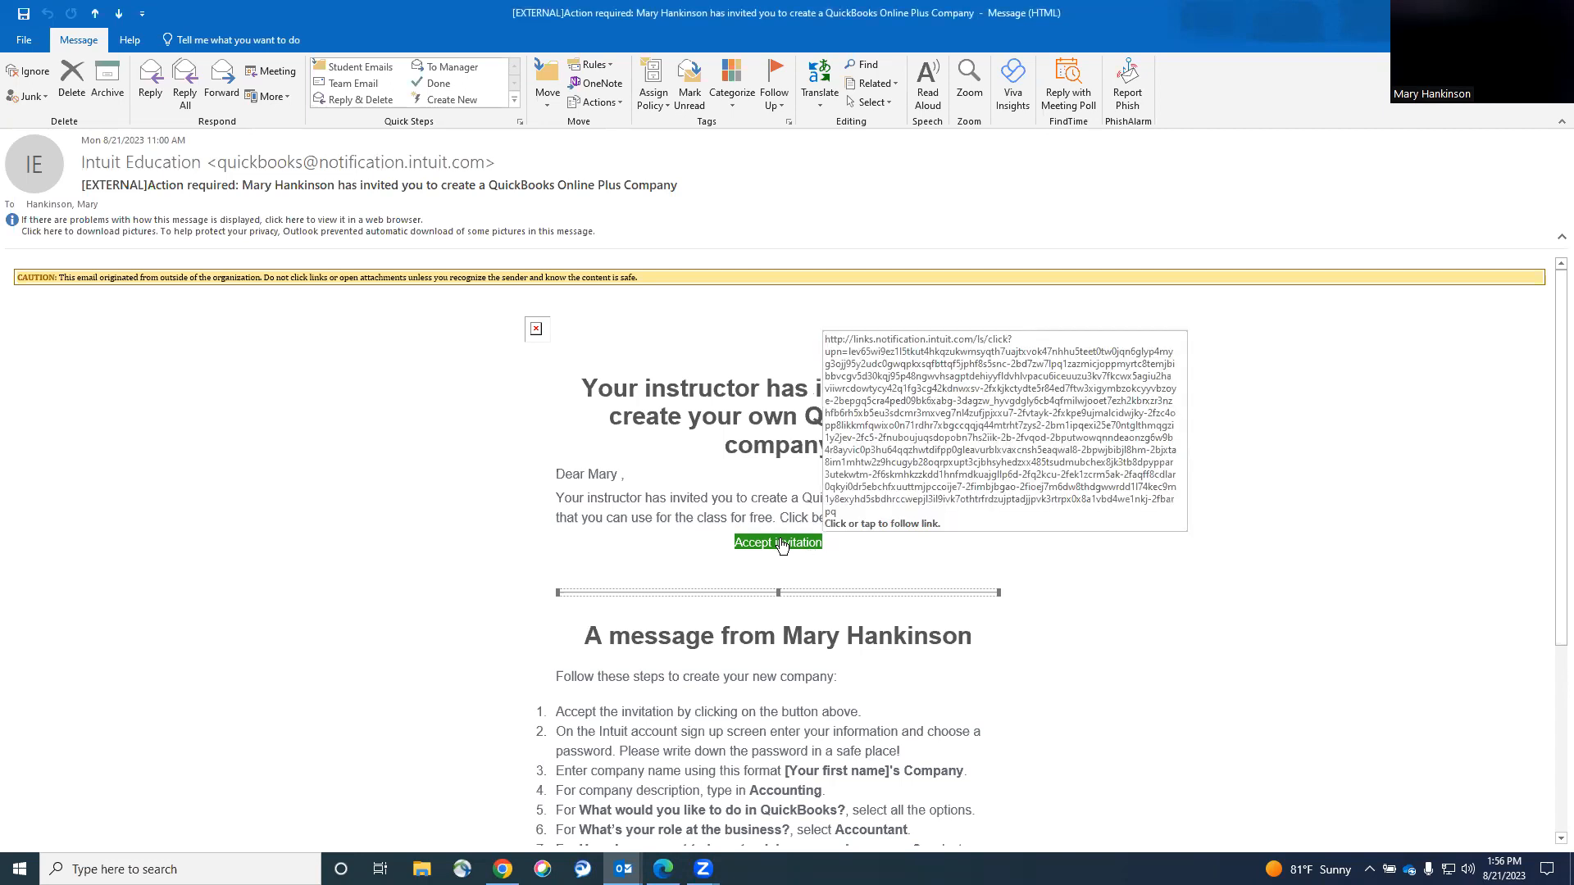
pyautogui.click(781, 544)
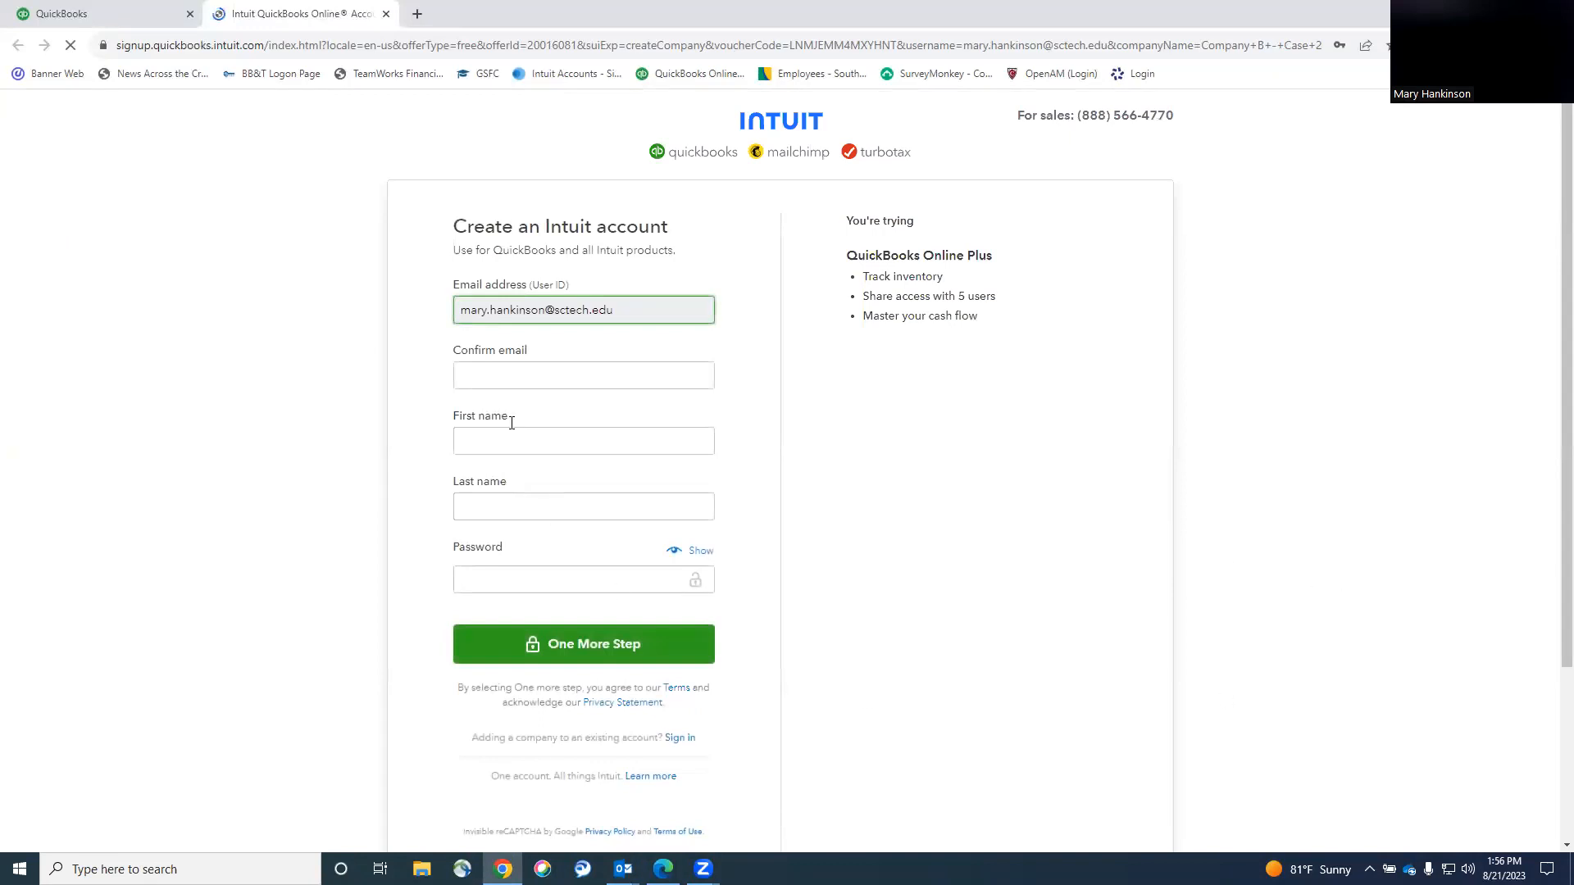
# Autofill the Create account form, then sign in with the existing user ID and confirm it.
pyautogui.click(625, 376)
pyautogui.click(587, 427)
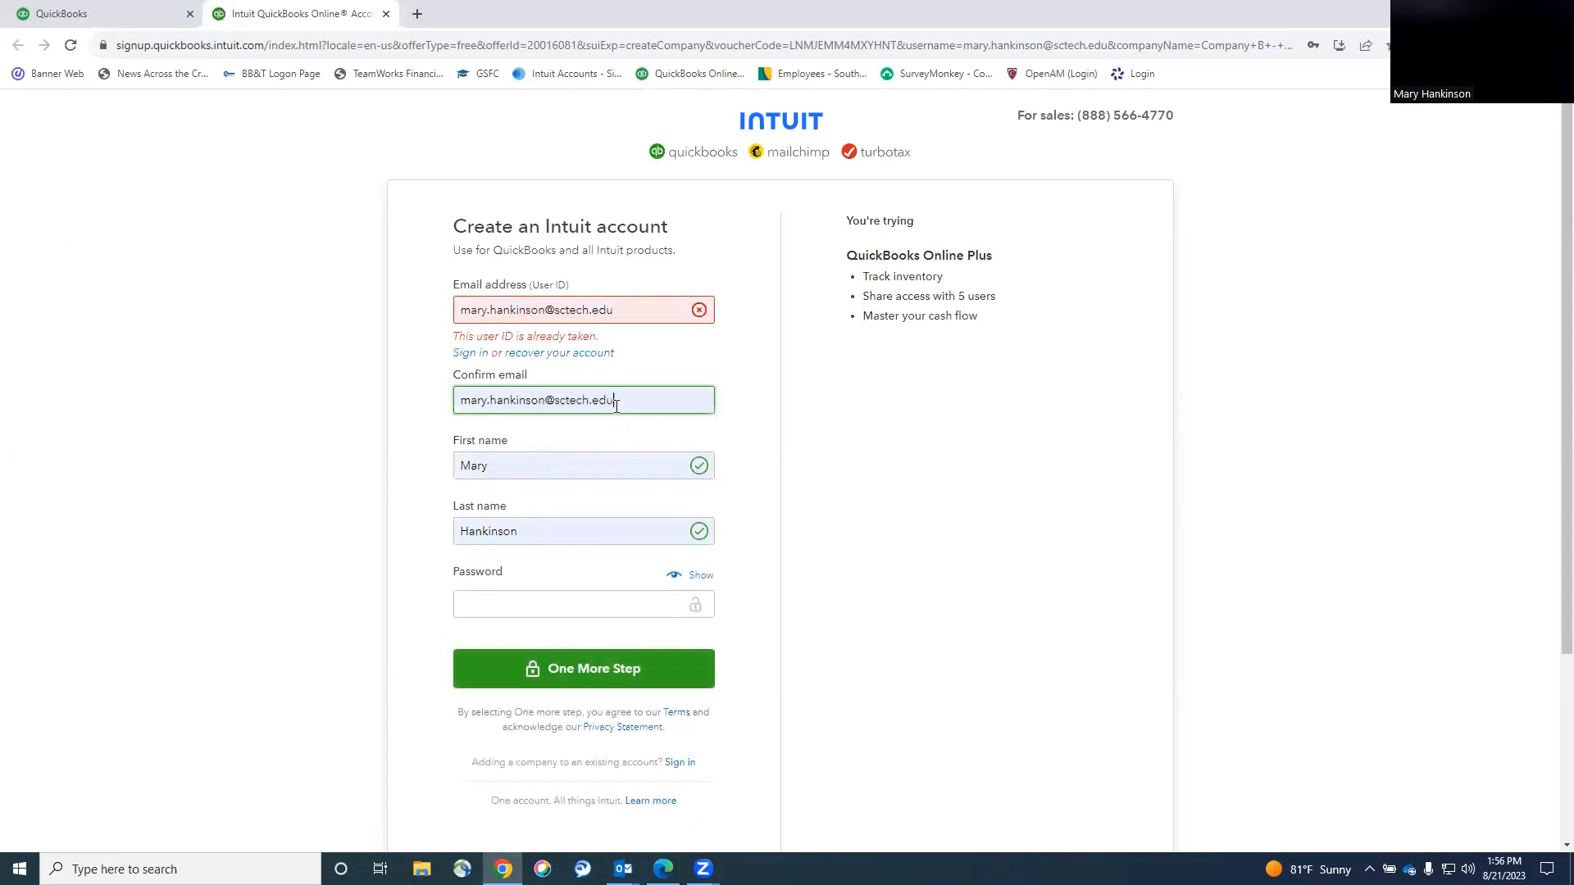
pyautogui.click(460, 358)
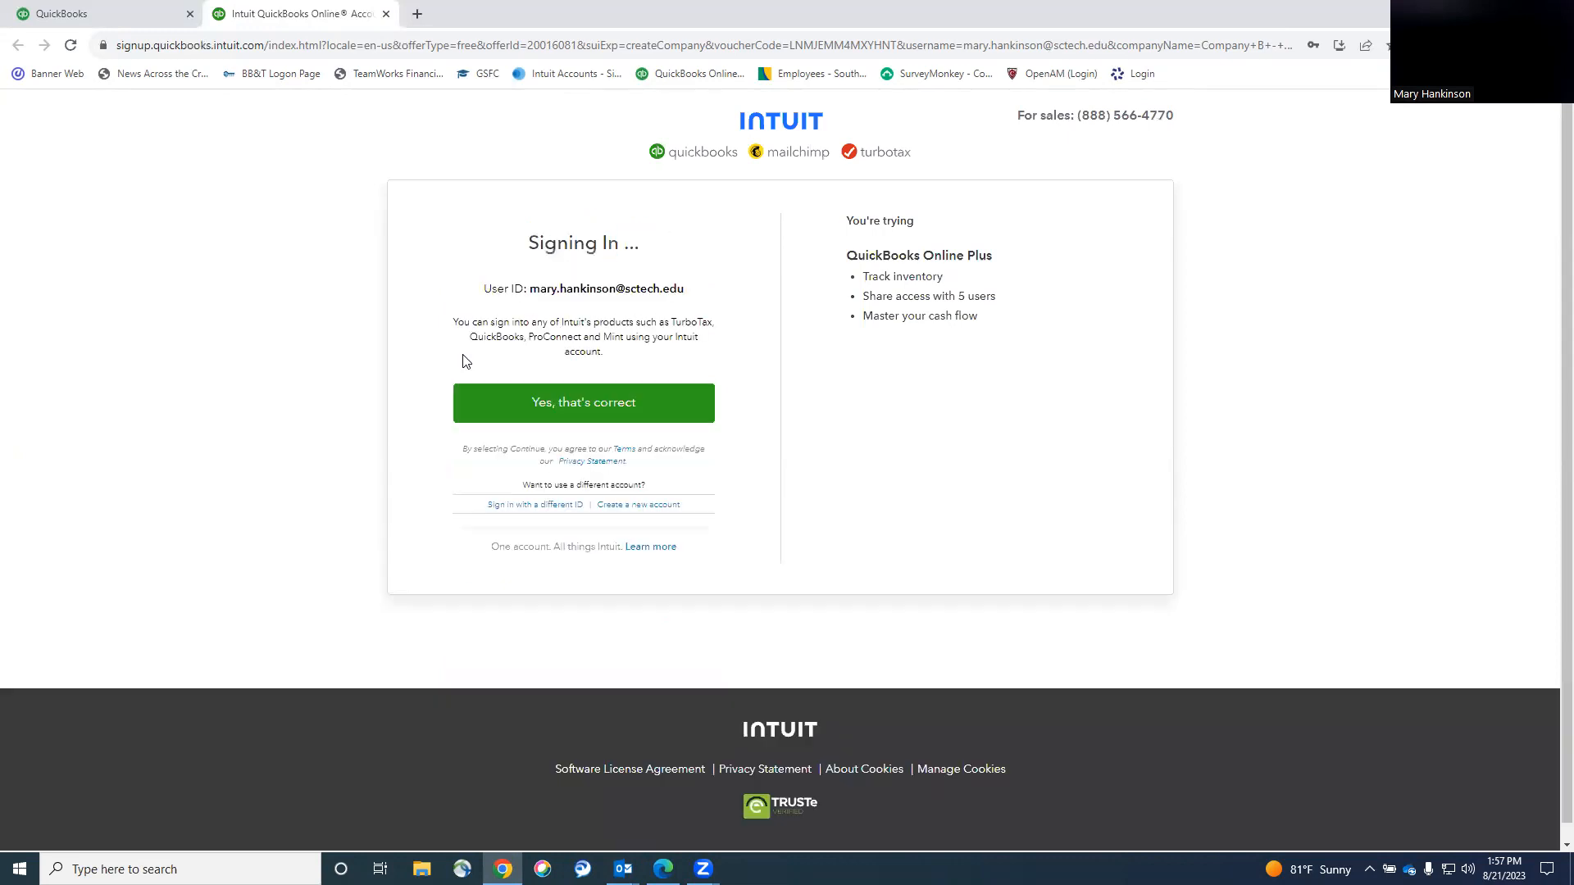
pyautogui.click(626, 410)
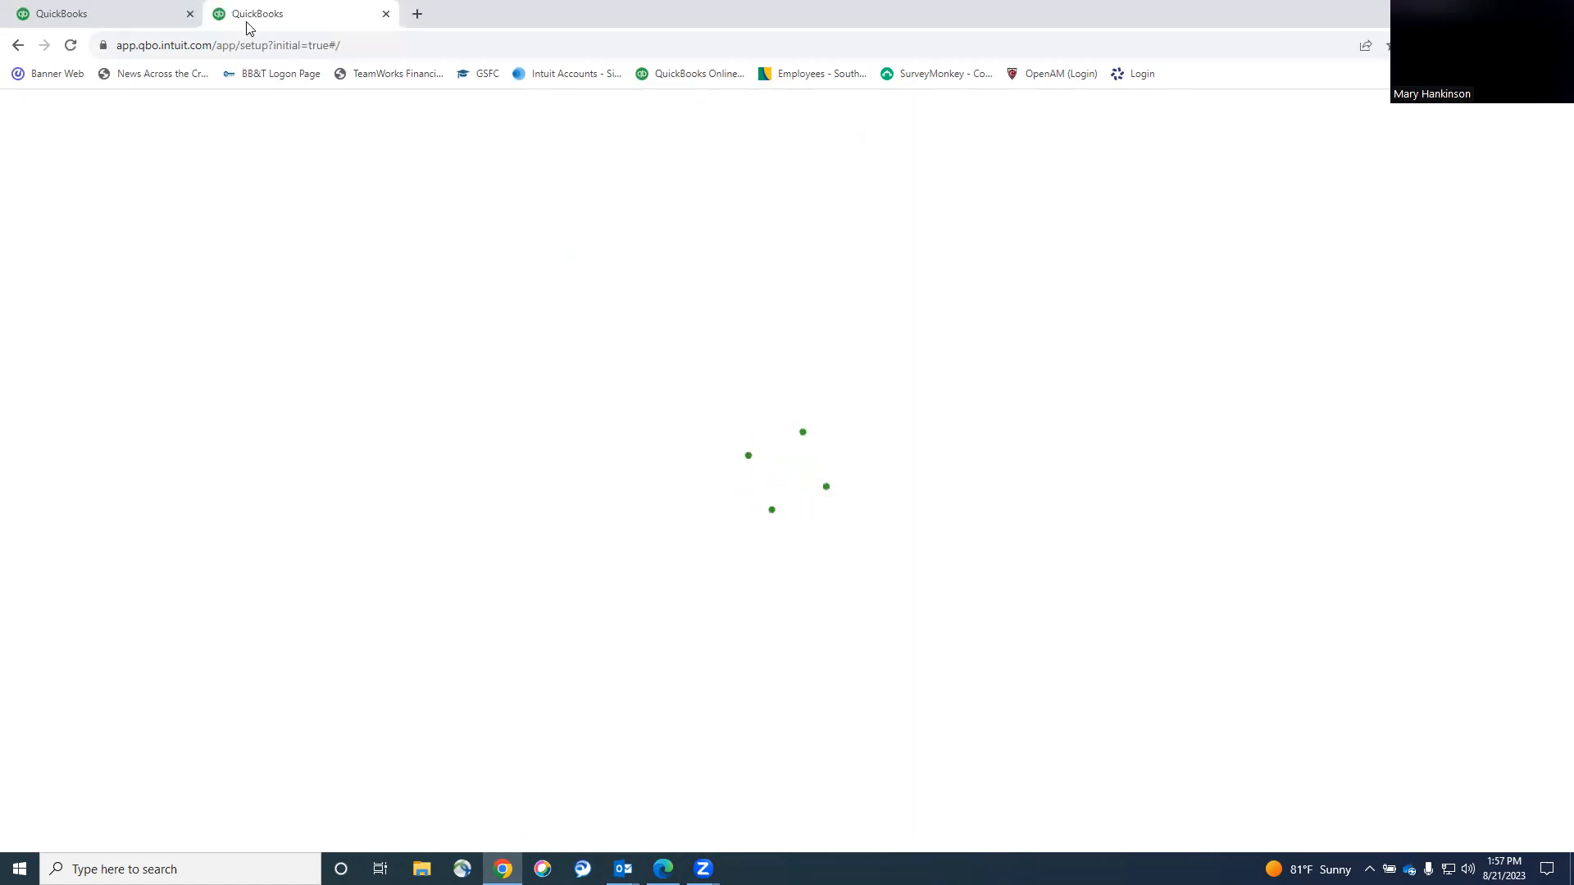
# Replace 'Company B' with the student's name as legal business name and choose 'Nothing, I'm just getting started'.
pyautogui.click(190, 14)
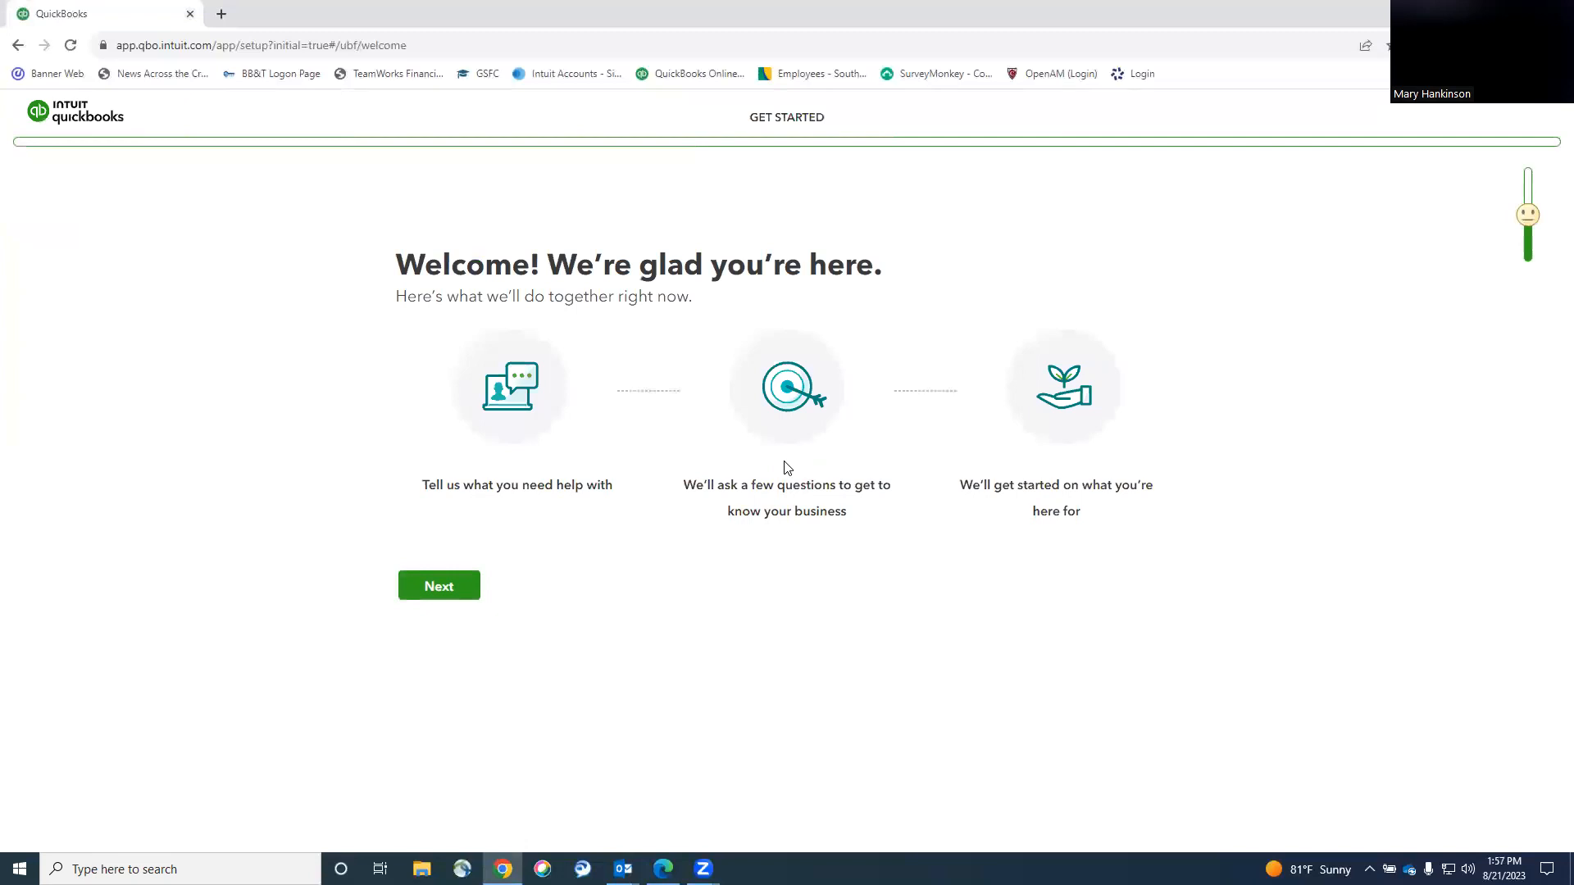
pyautogui.click(441, 586)
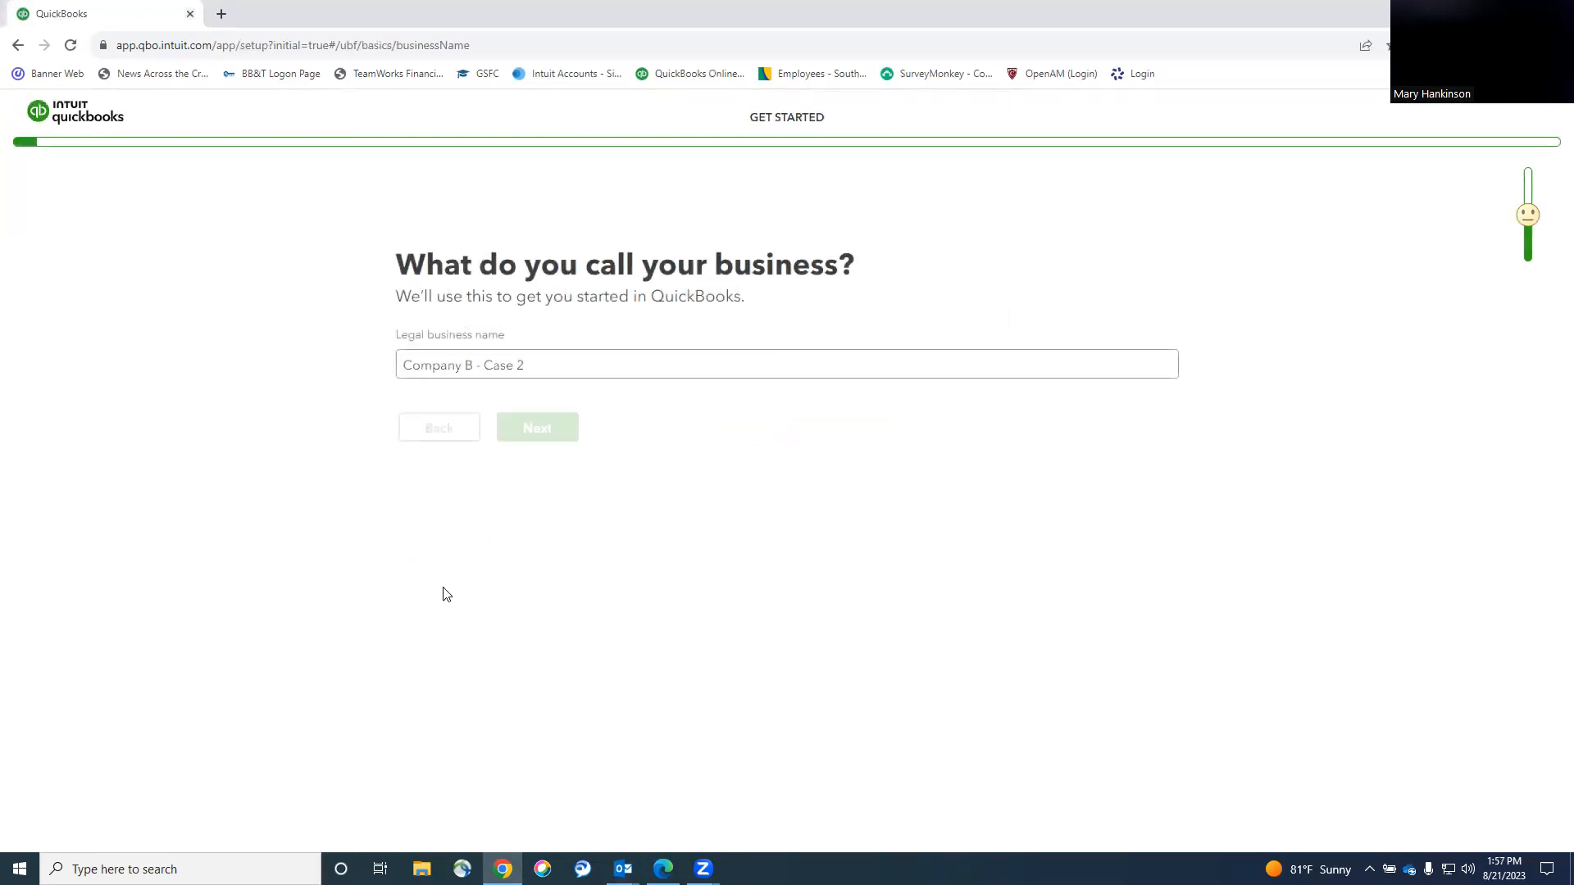
pyautogui.moveTo(473, 365); pyautogui.dragTo(376, 373)
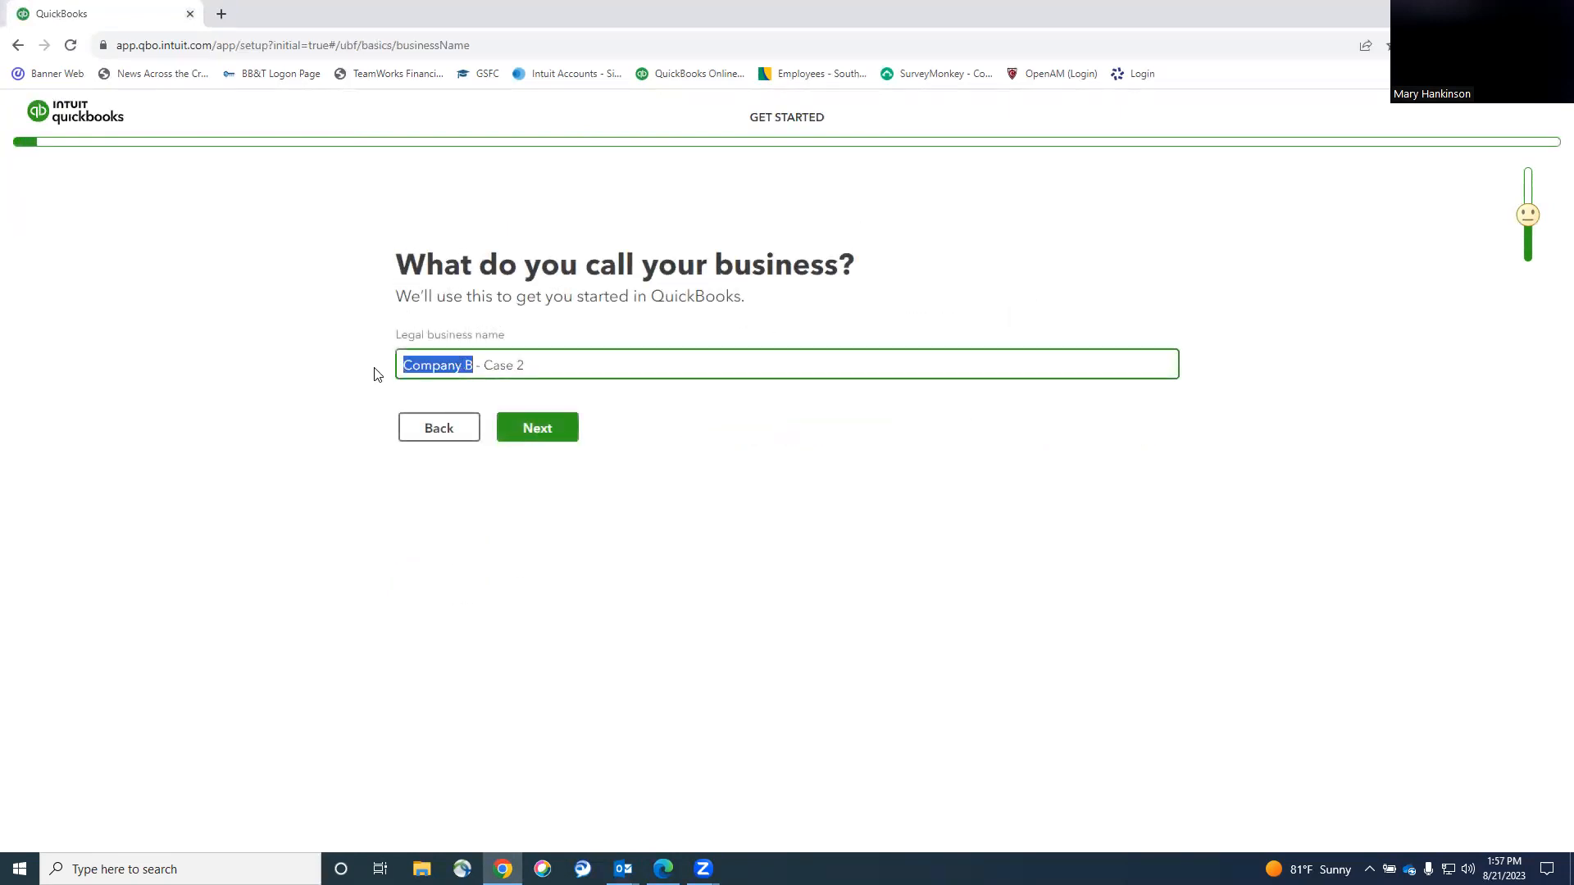
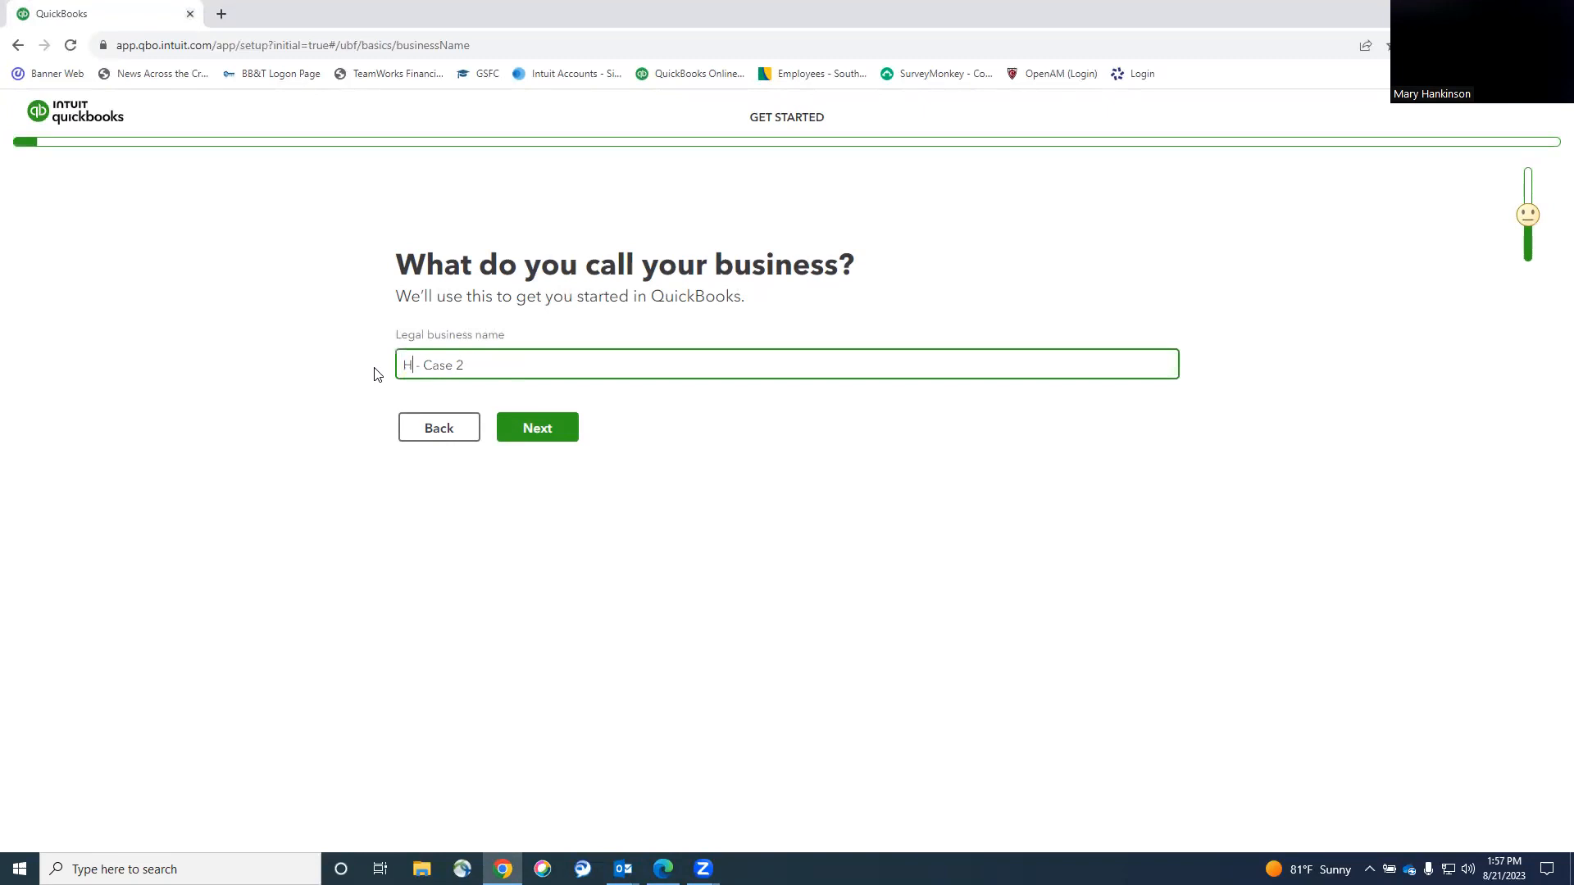
pyautogui.click(527, 433)
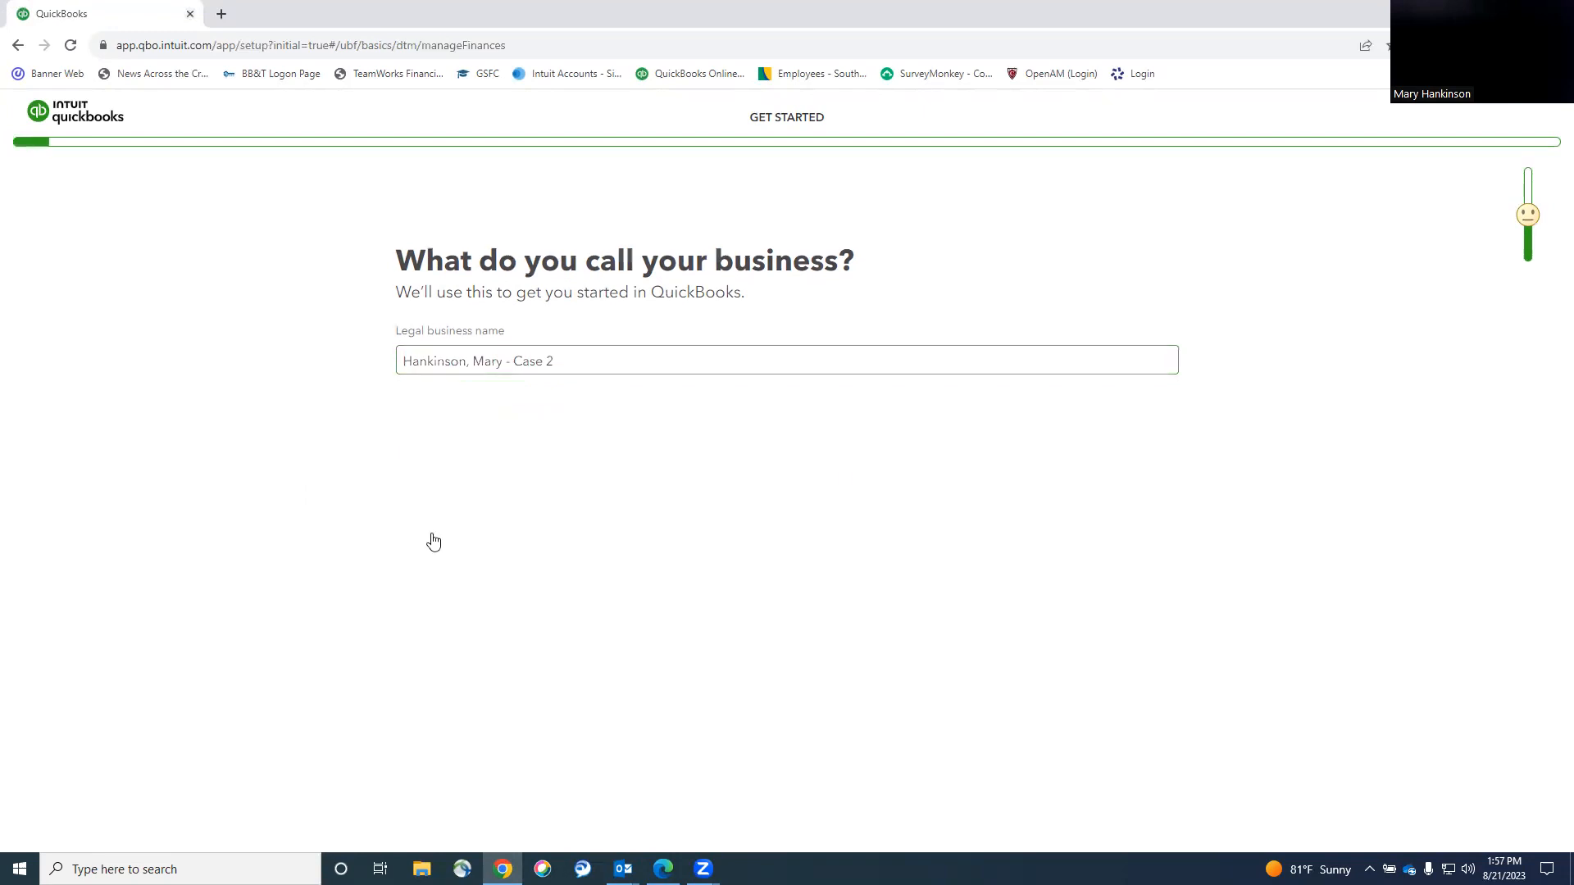
pyautogui.click(690, 361)
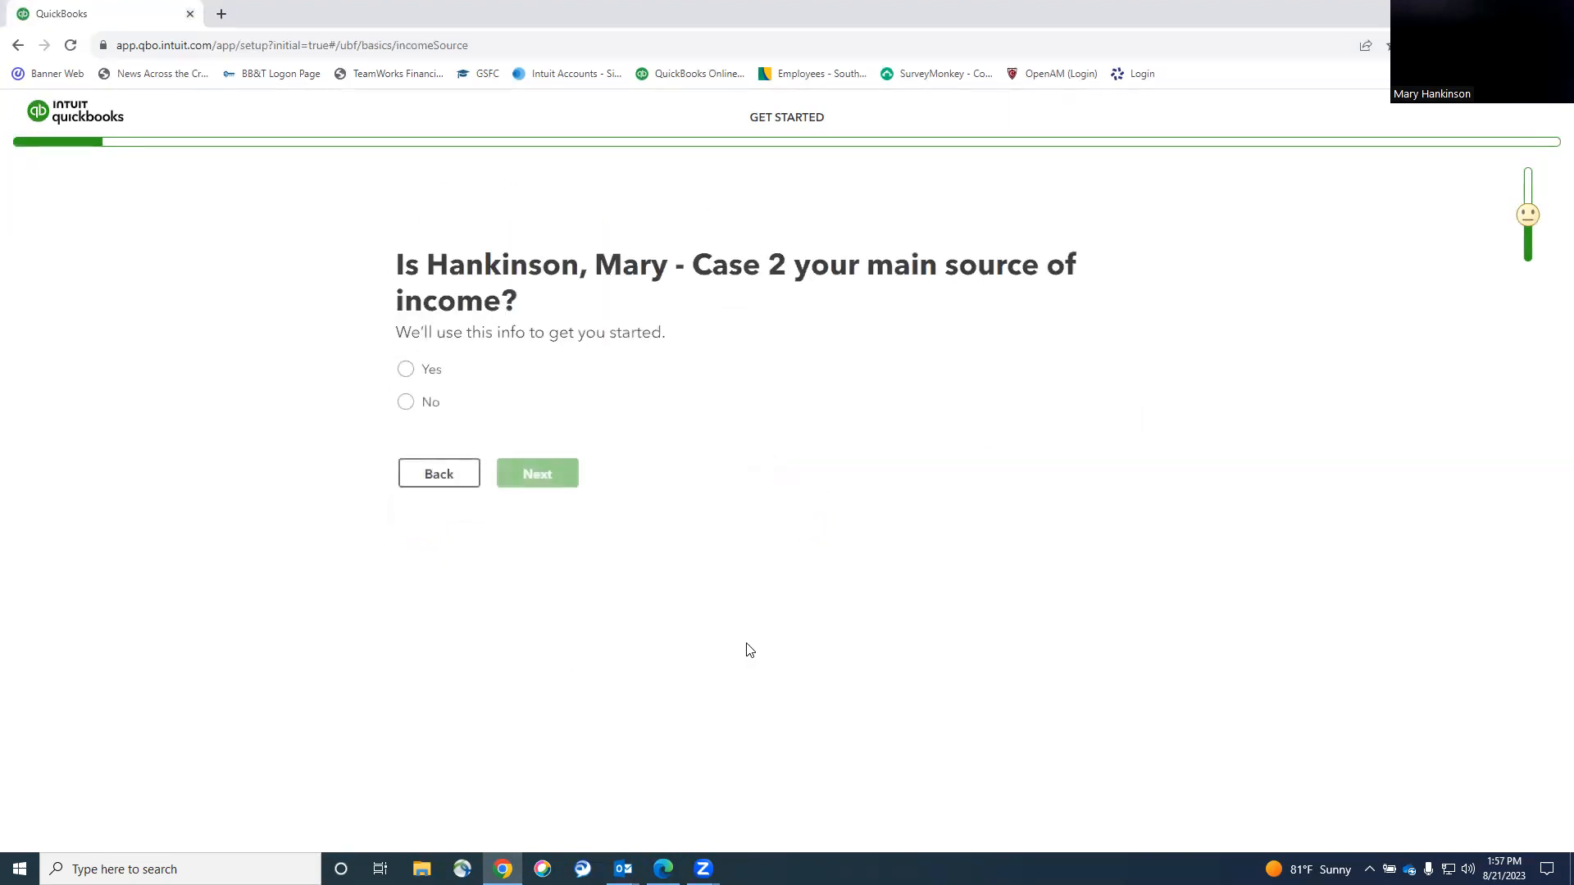
# Confirm the business is the main income source, in business Under a year.
pyautogui.click(403, 372)
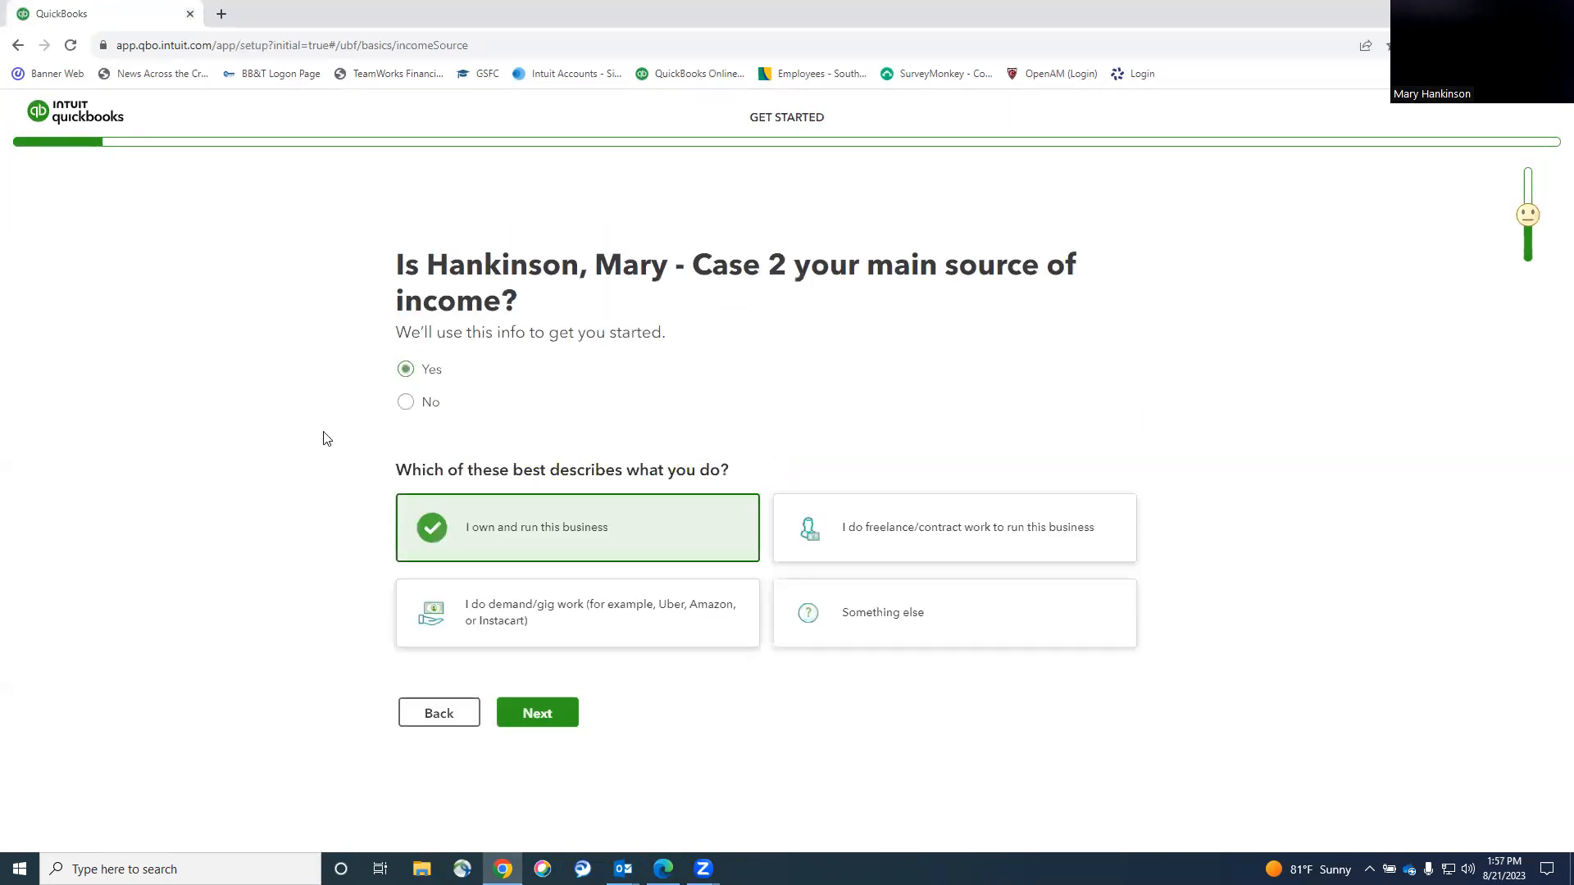
pyautogui.click(511, 721)
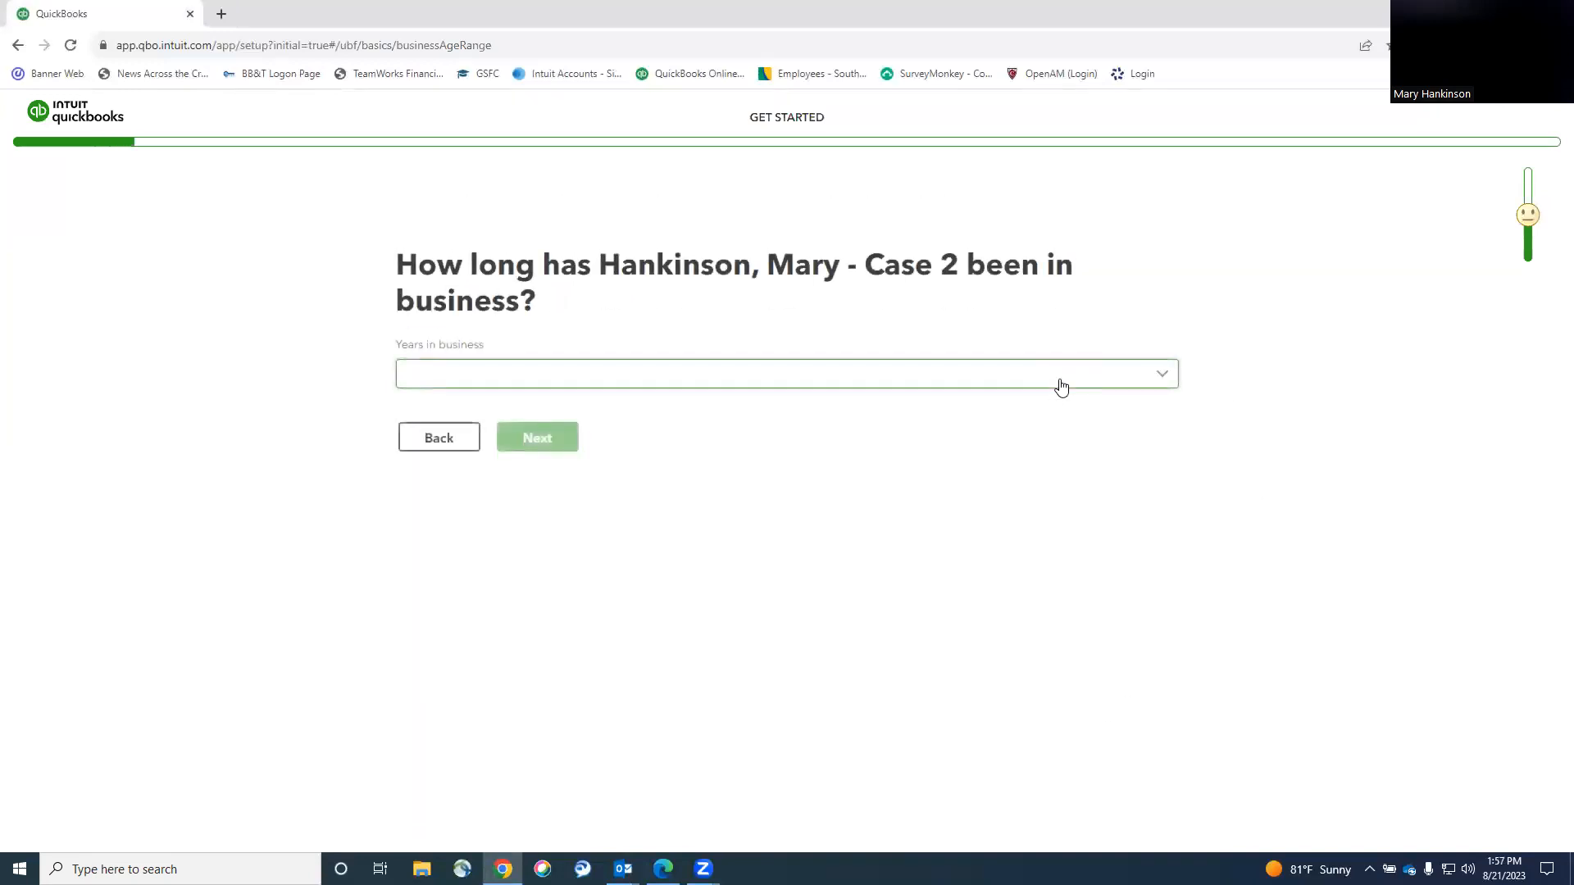
pyautogui.click(750, 369)
pyautogui.click(463, 413)
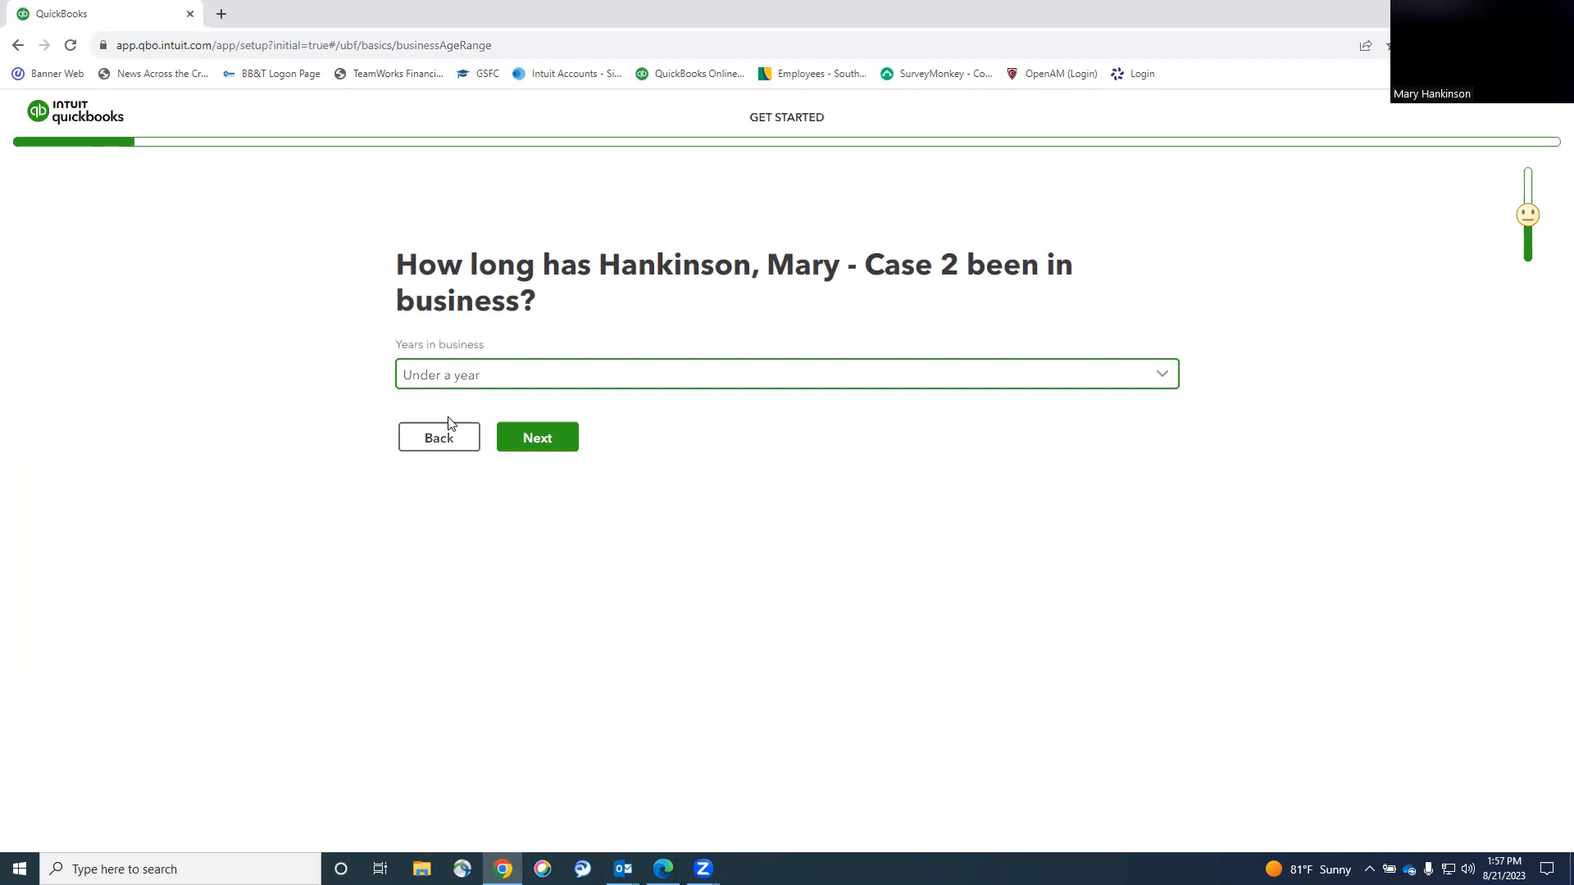
pyautogui.click(544, 441)
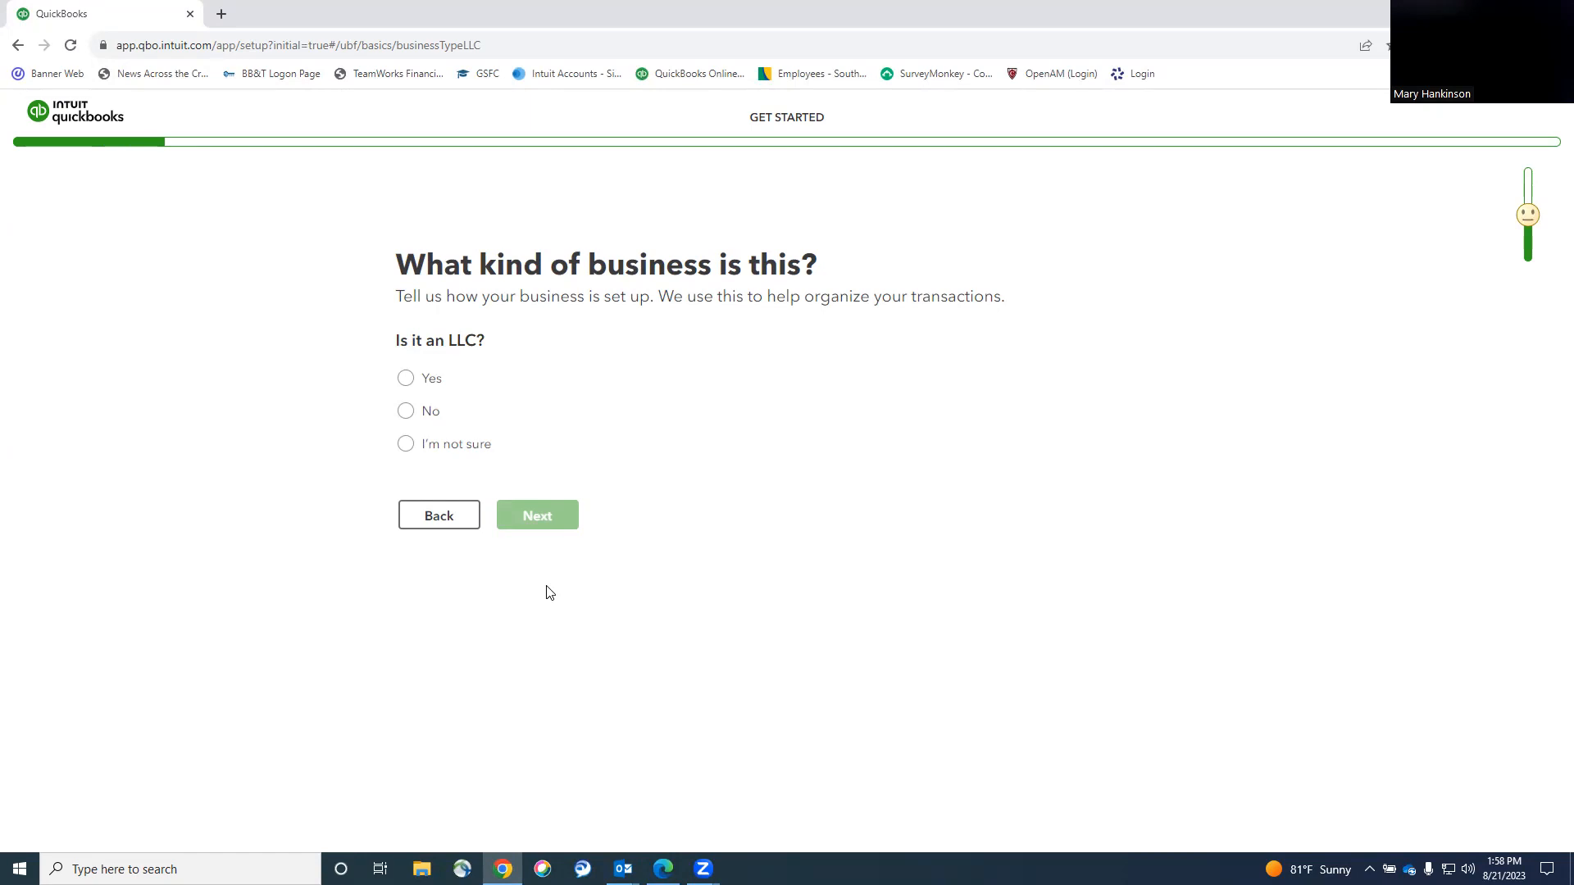
# Answer that the business is not an LLC, with C Corp tax setup.
pyautogui.click(405, 411)
pyautogui.click(590, 741)
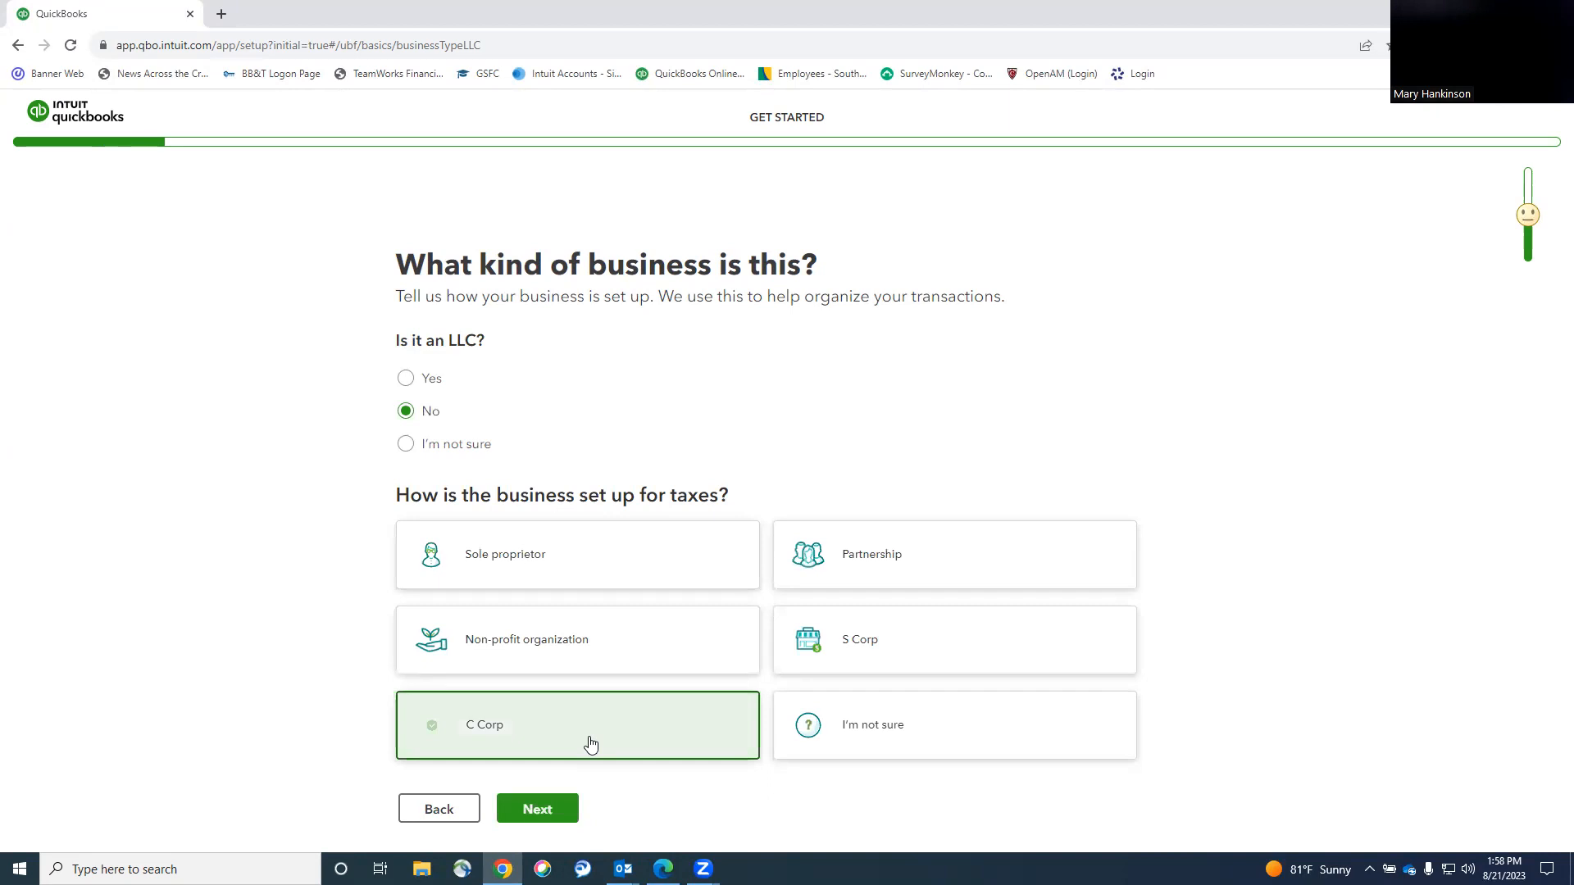
pyautogui.click(530, 810)
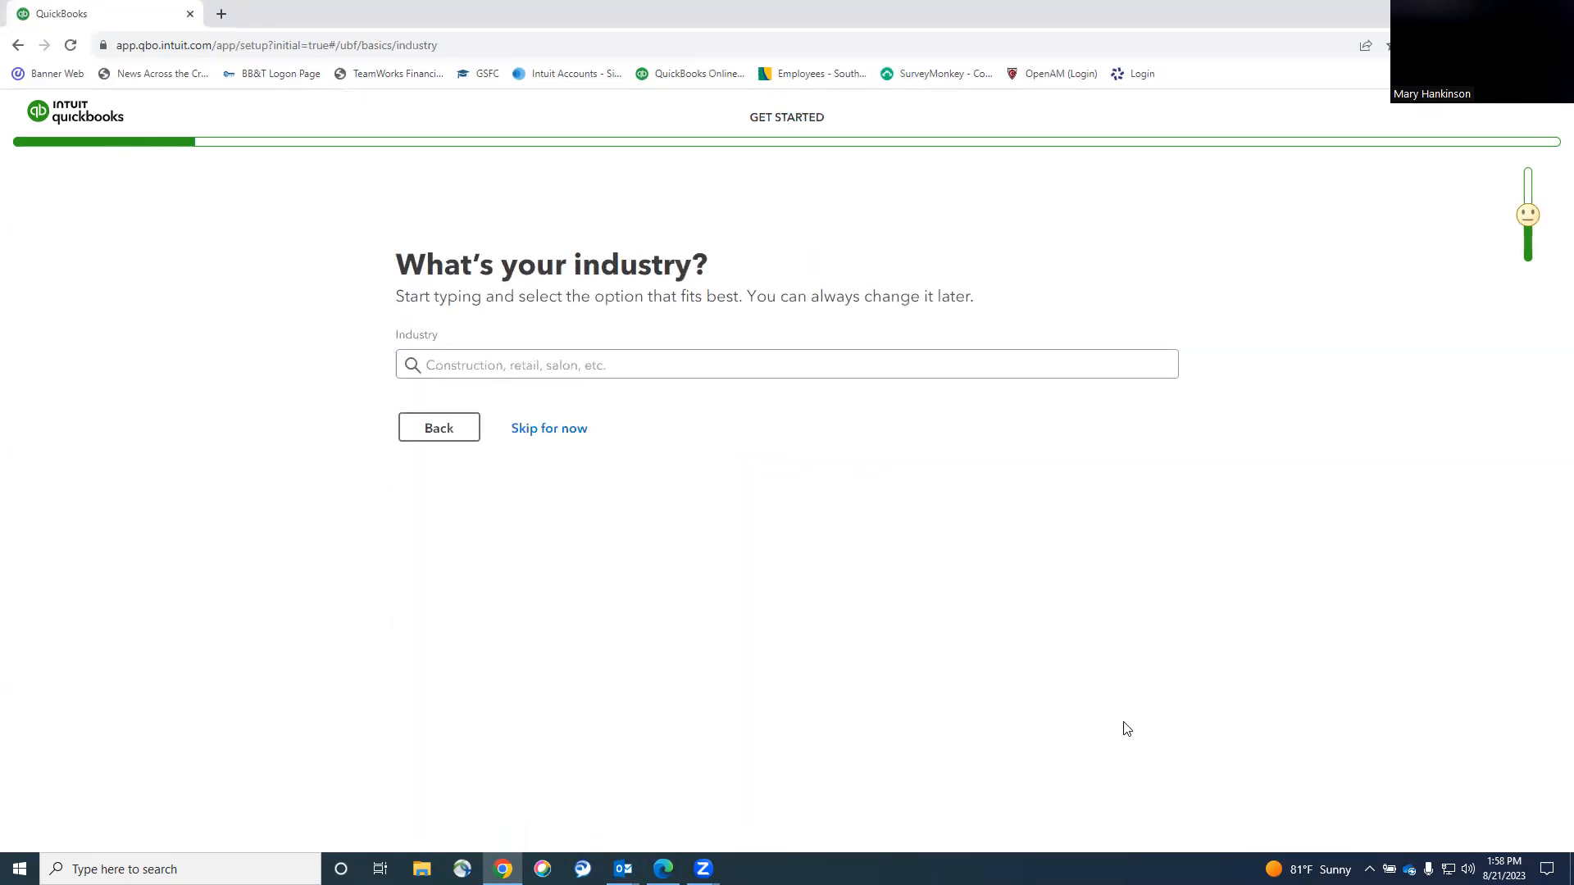
# Skip the industry question and choose the Bookkeeper or accountant role.
pyautogui.click(583, 422)
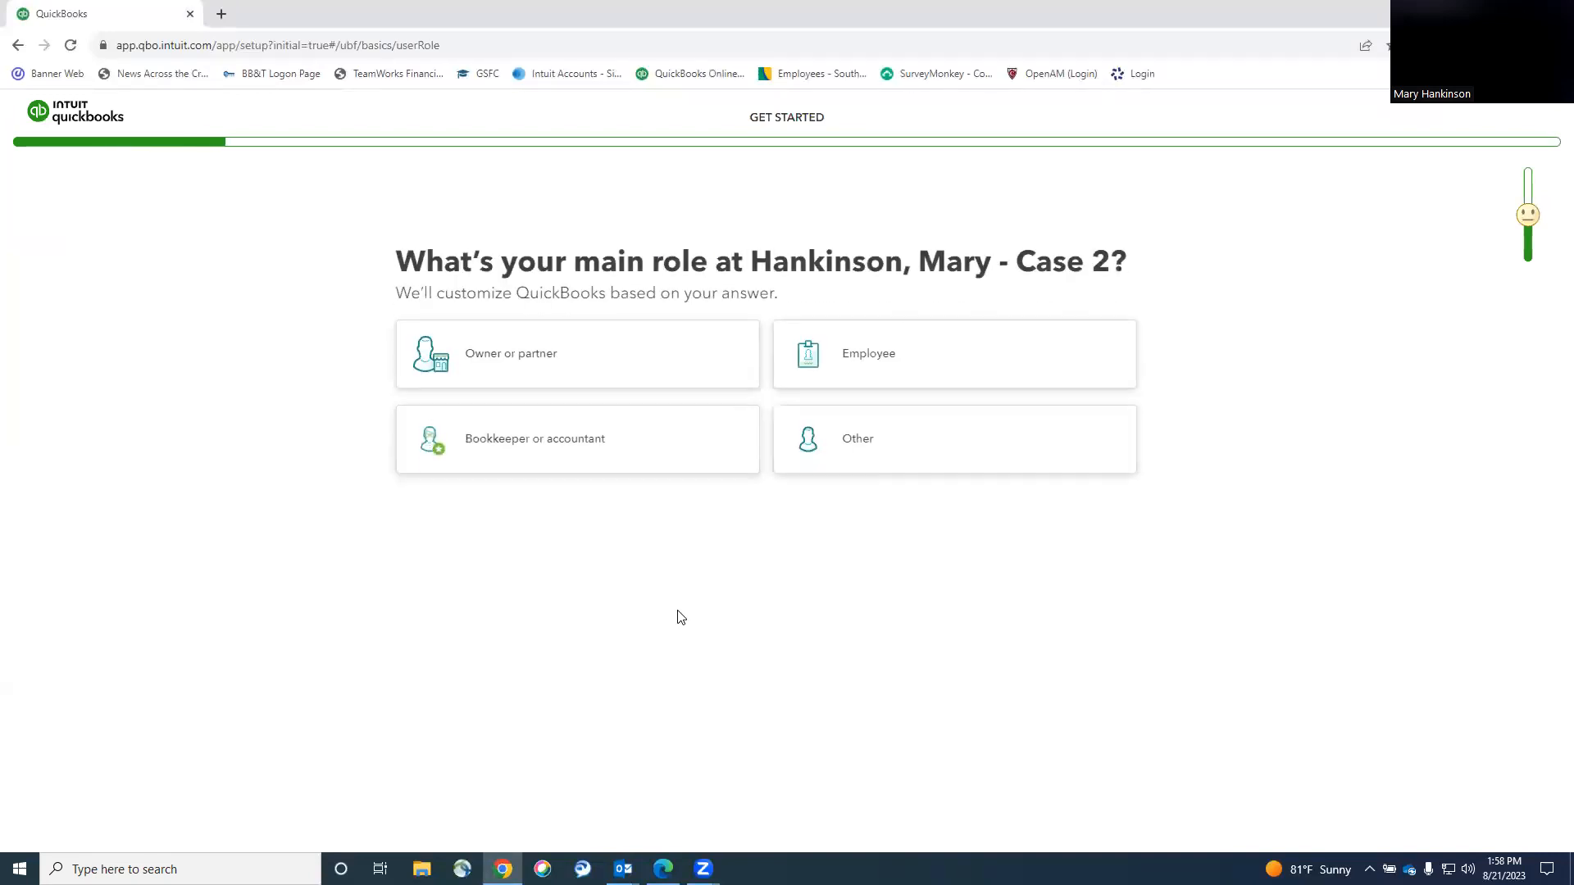
pyautogui.click(646, 443)
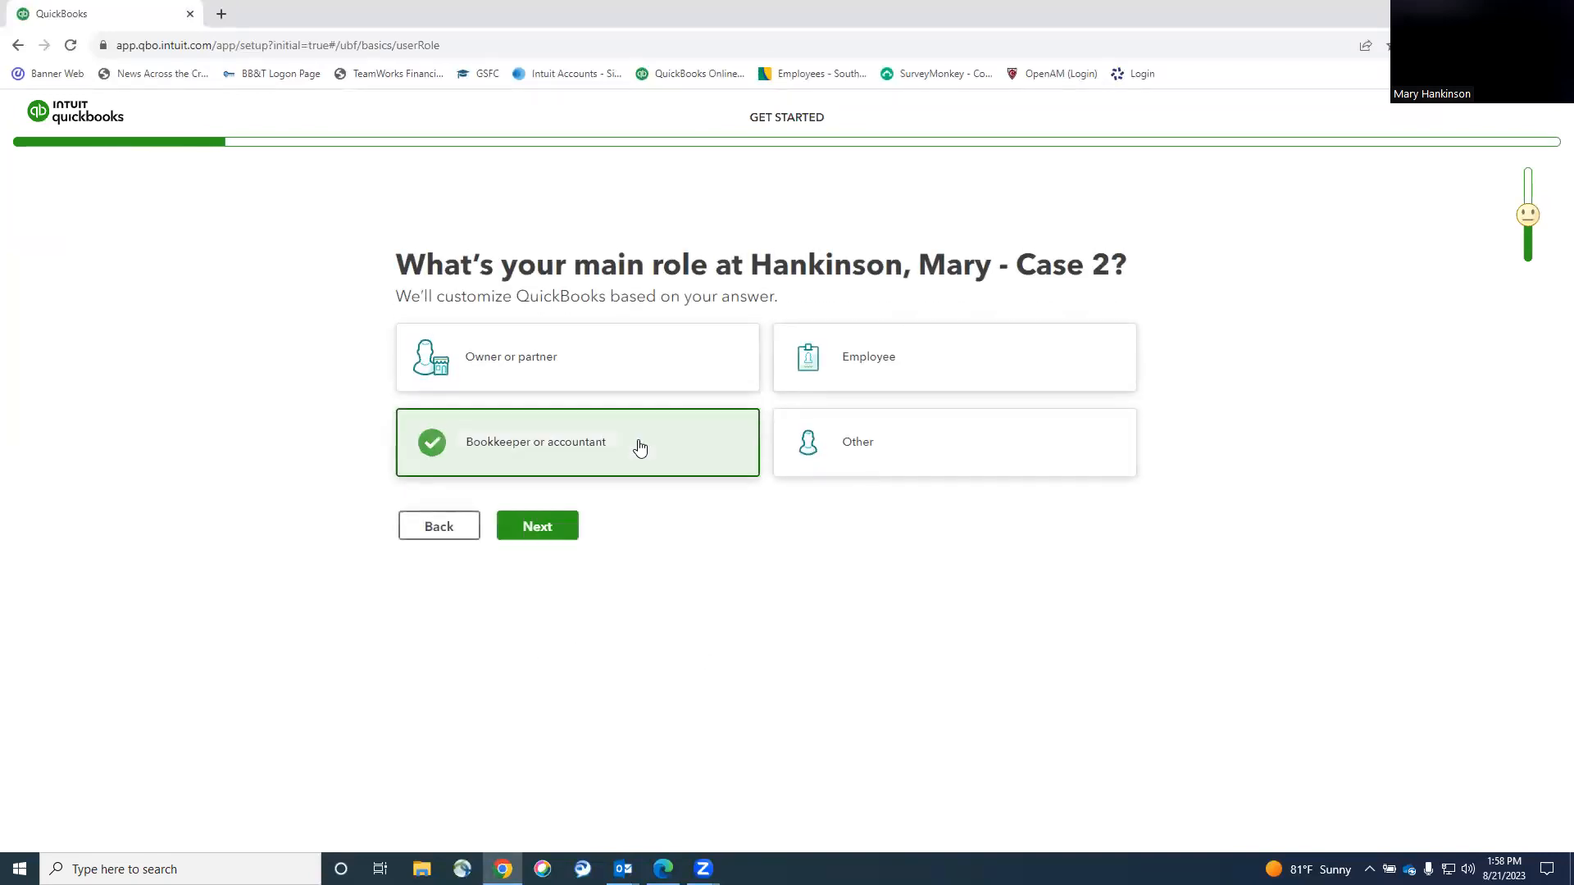
pyautogui.click(525, 531)
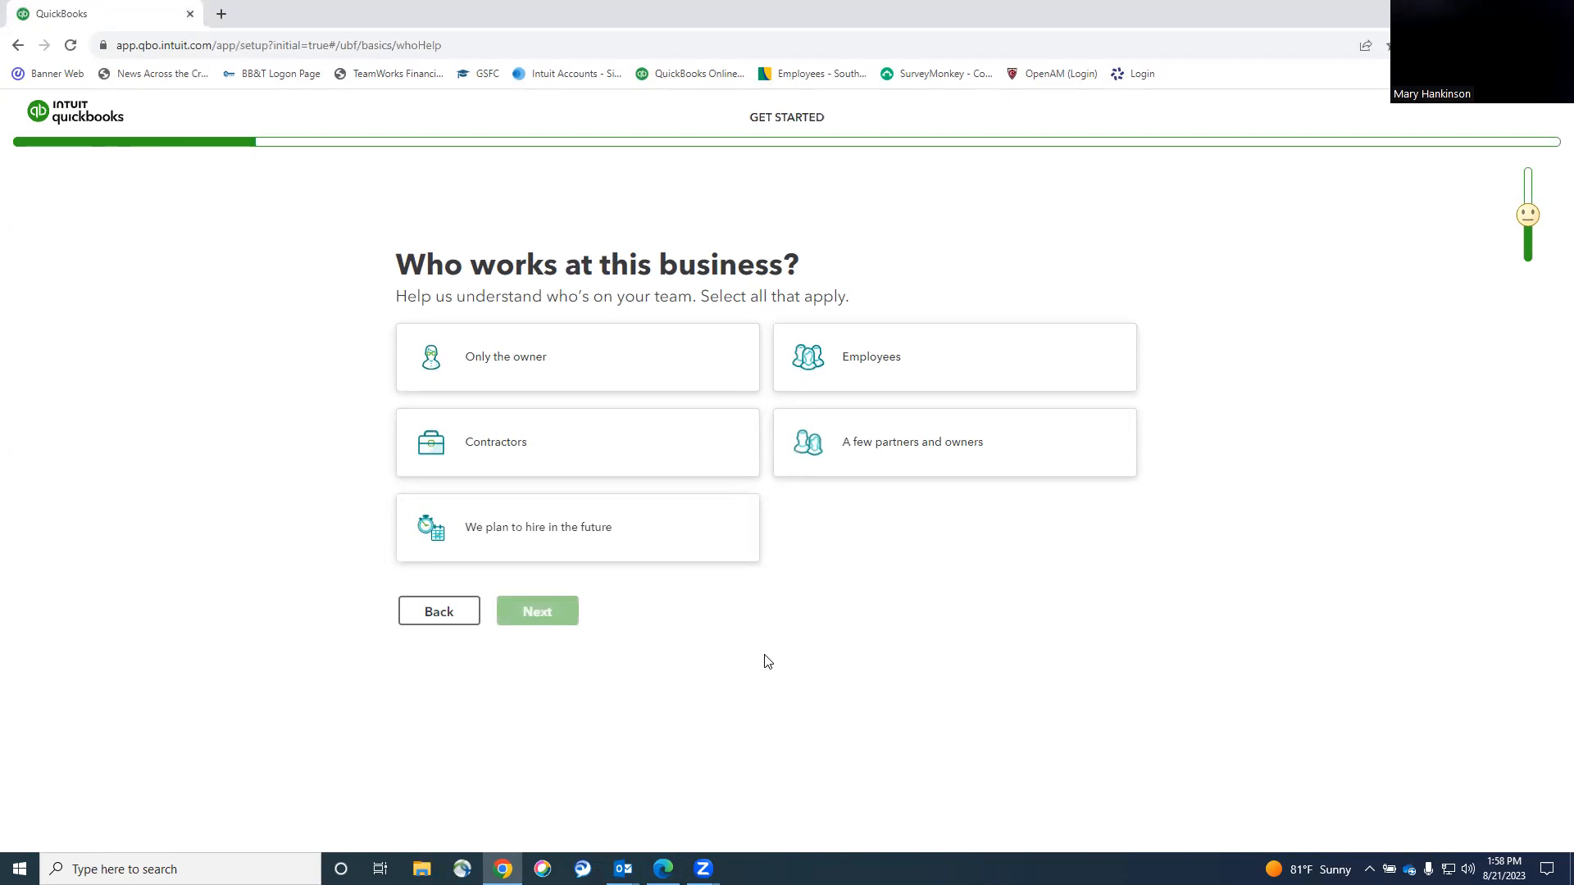
# Mark all five team types with 2-5 employees, then skip the apps question.
pyautogui.click(614, 537)
pyautogui.click(604, 456)
pyautogui.click(590, 361)
pyautogui.click(877, 361)
pyautogui.click(880, 435)
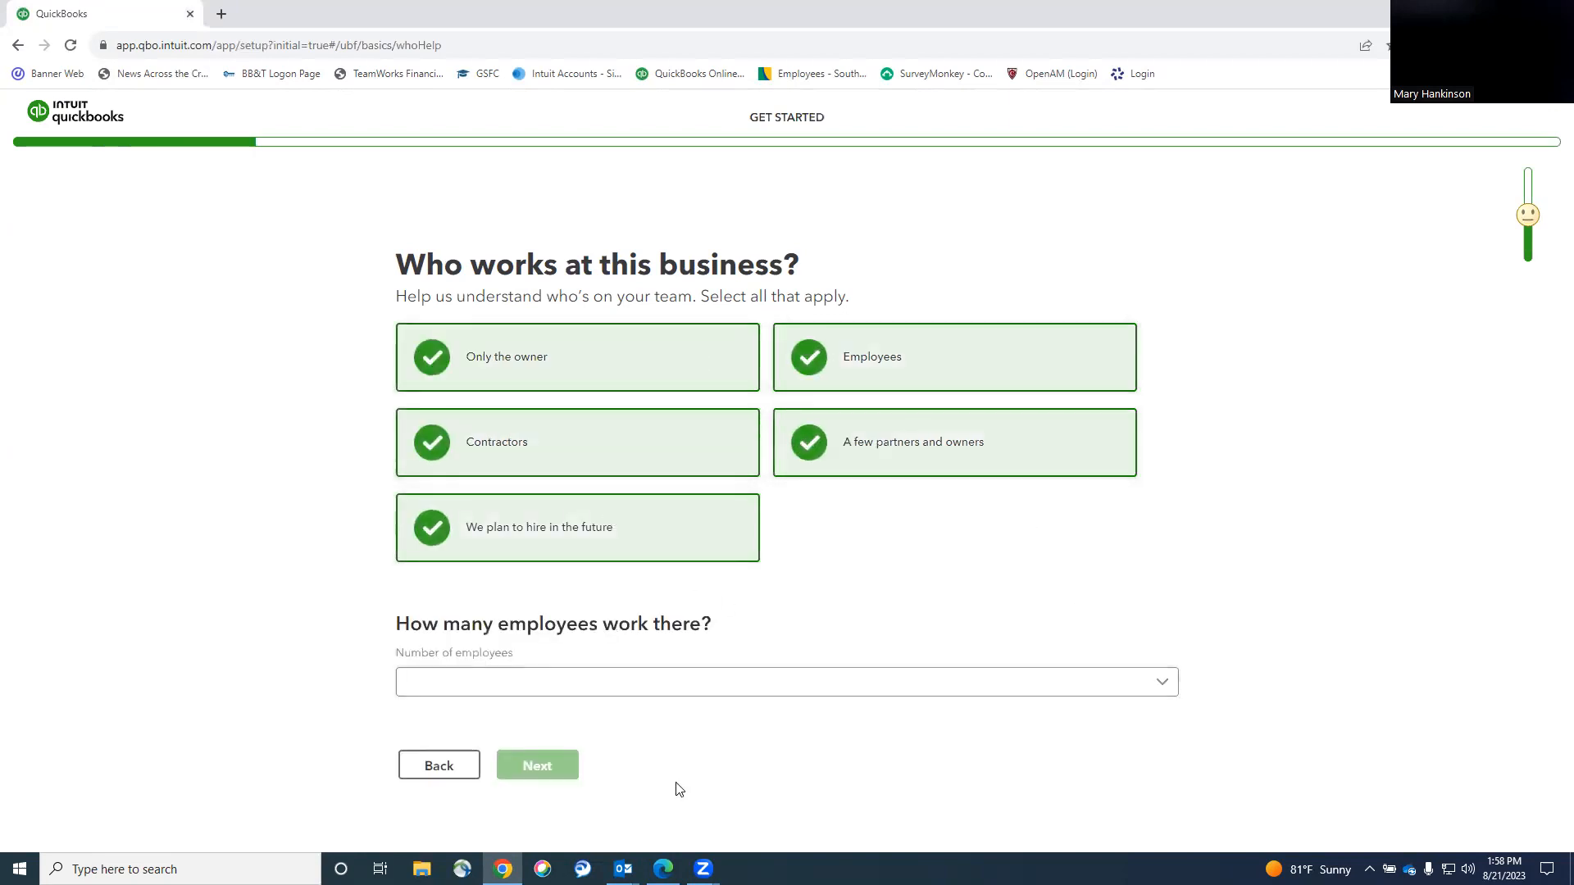
pyautogui.click(662, 682)
pyautogui.click(439, 448)
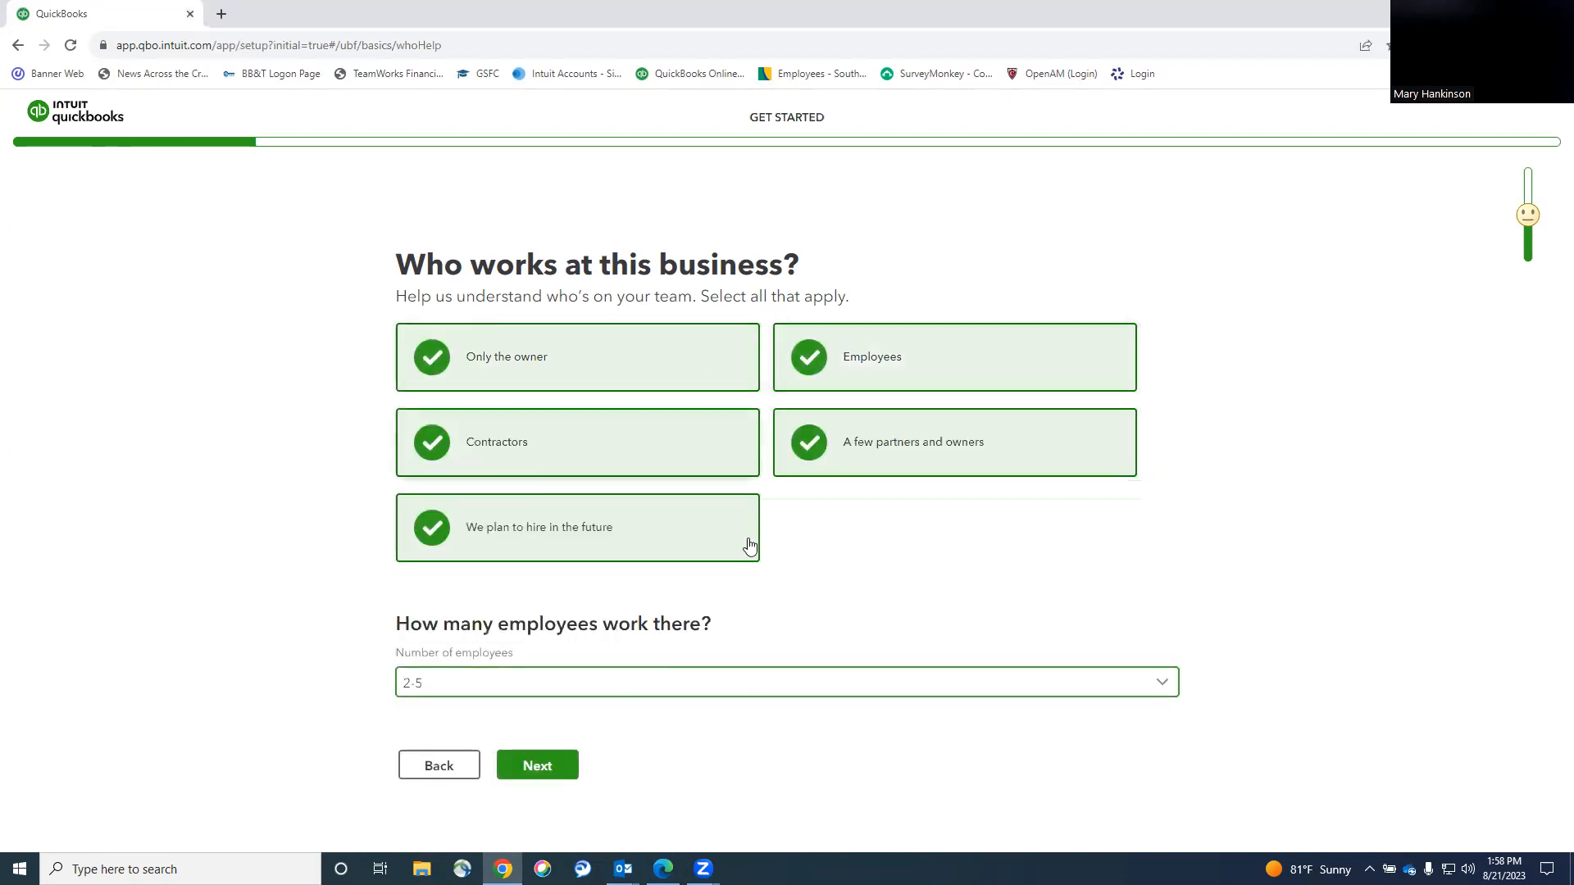
pyautogui.click(535, 766)
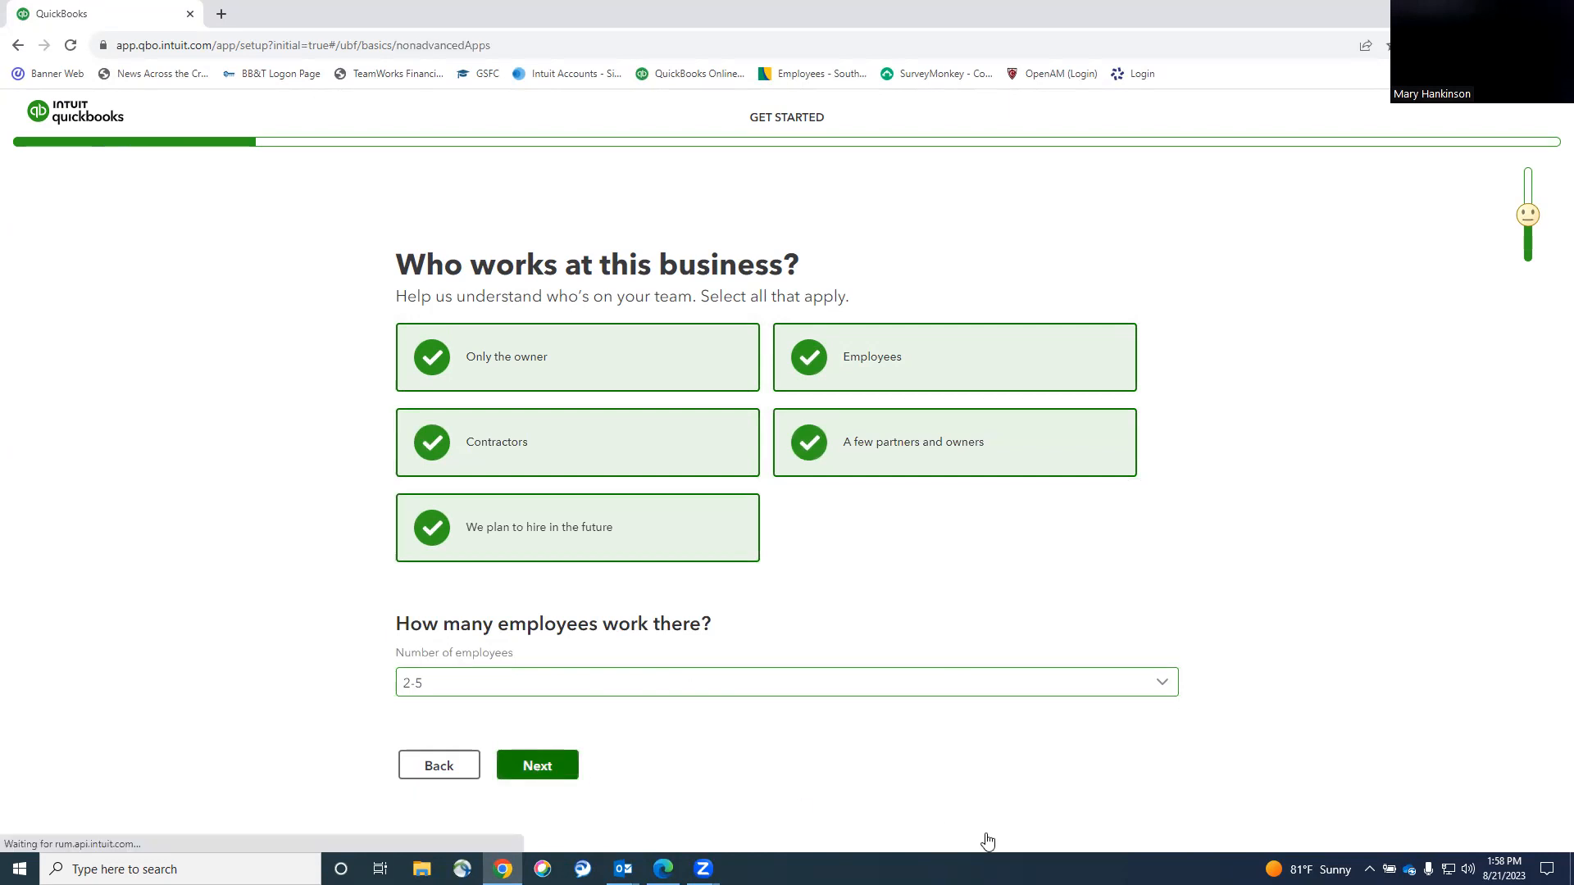
pyautogui.click(546, 773)
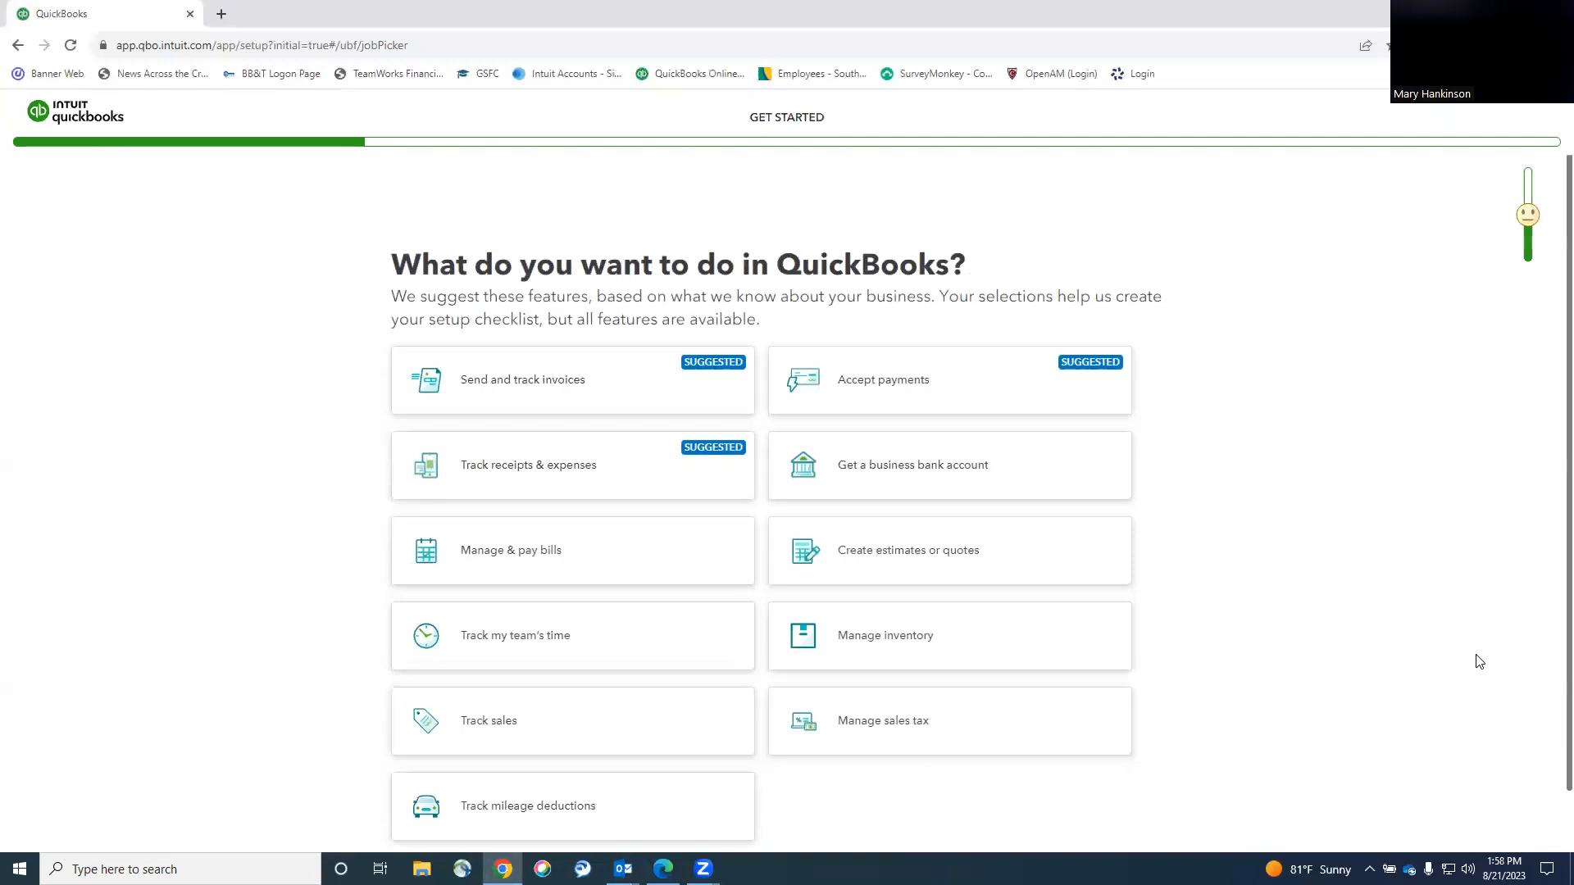
# Select all eleven feature cards, from Send and track invoices to Accept payments.
pyautogui.click(572, 376)
pyautogui.click(549, 487)
pyautogui.click(540, 549)
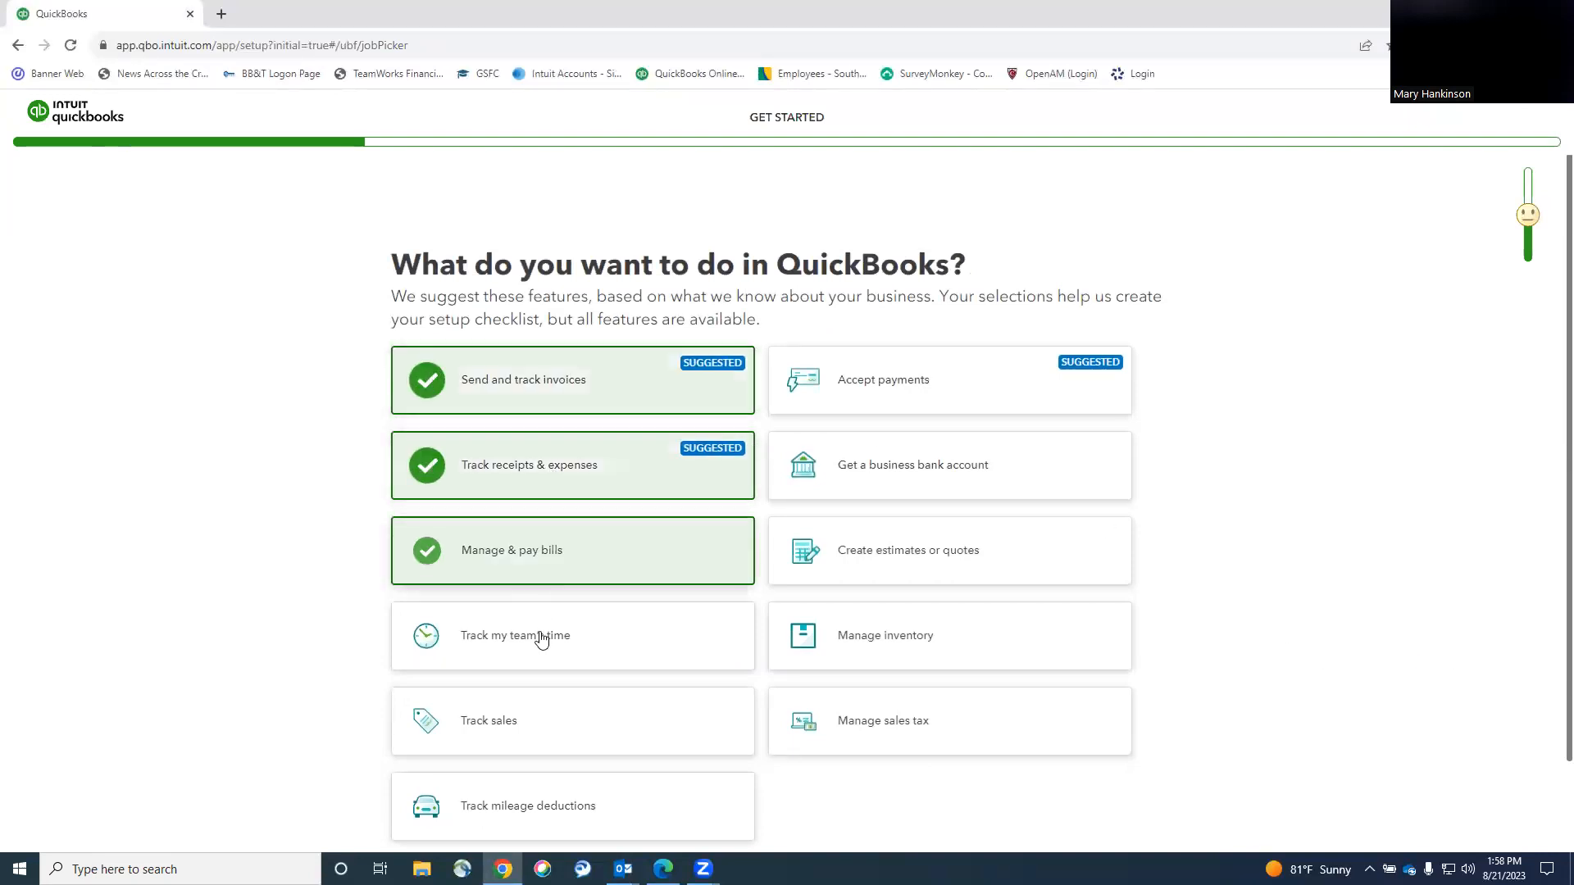
pyautogui.click(526, 635)
pyautogui.click(522, 720)
pyautogui.click(496, 827)
pyautogui.click(976, 721)
pyautogui.click(942, 637)
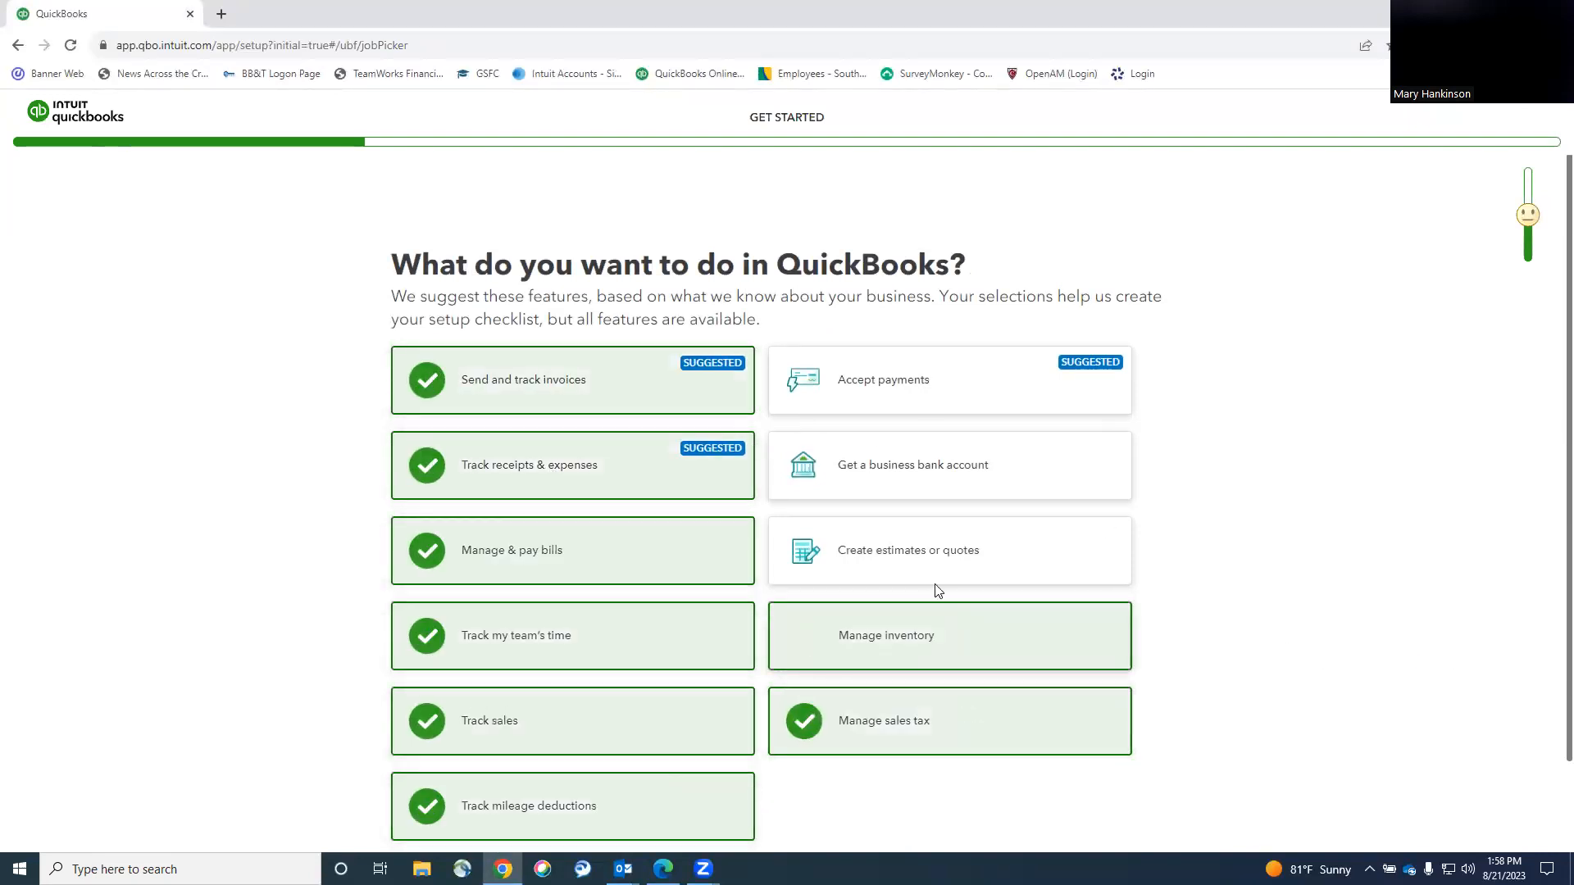
pyautogui.click(914, 551)
pyautogui.click(893, 484)
pyautogui.click(885, 384)
pyautogui.scroll(-2, 555, 795)
# Continue past the summary and mobile app pages, skipping bank linking, receipts and invoice setup.
pyautogui.click(529, 824)
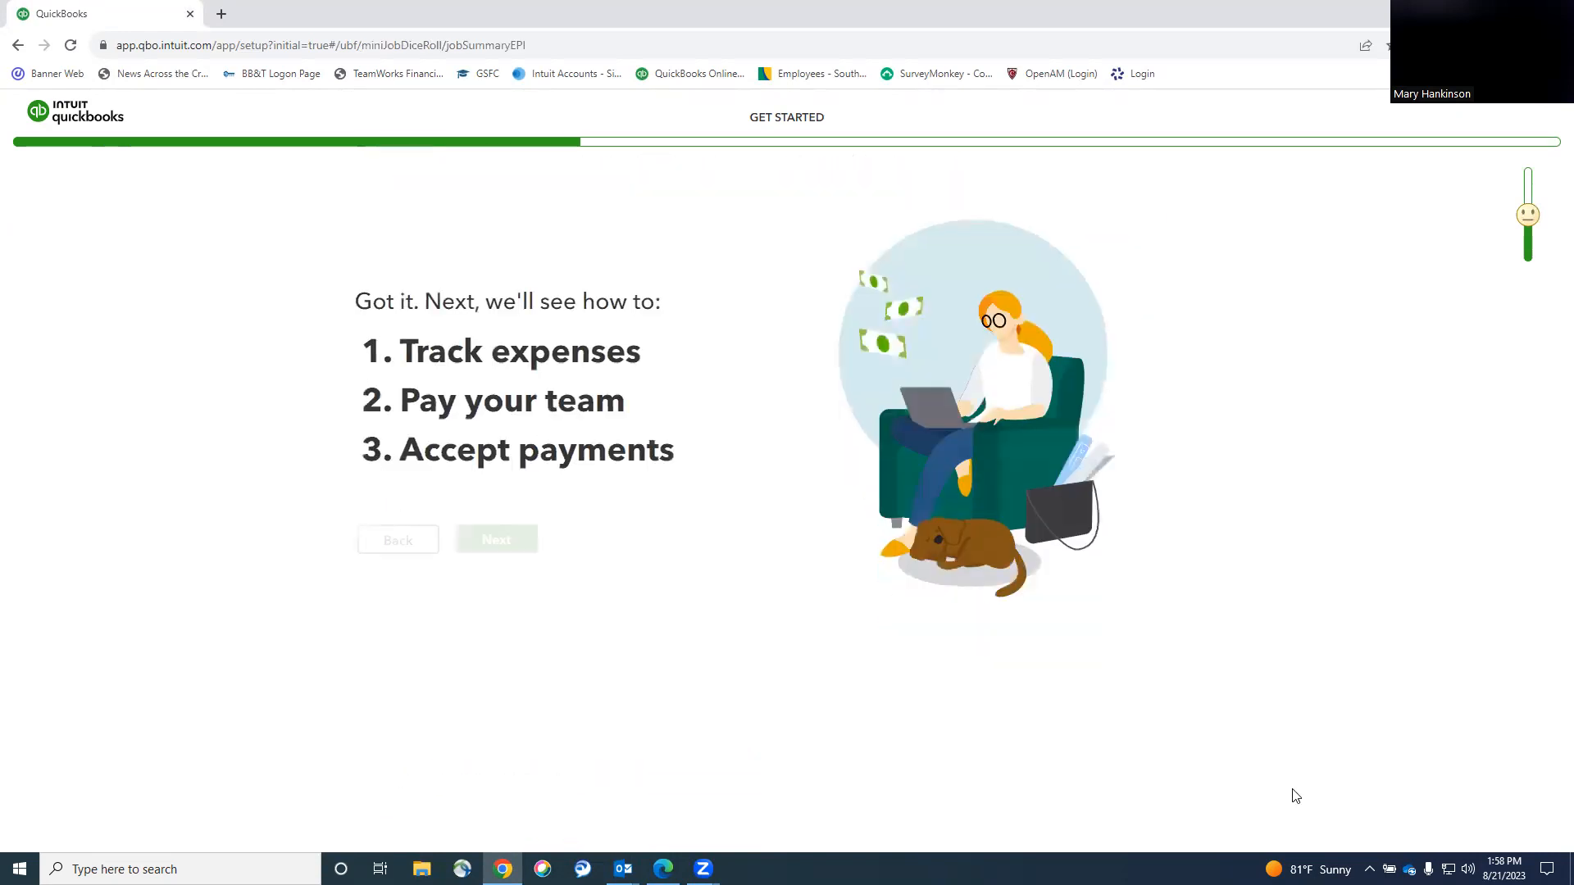
pyautogui.click(502, 548)
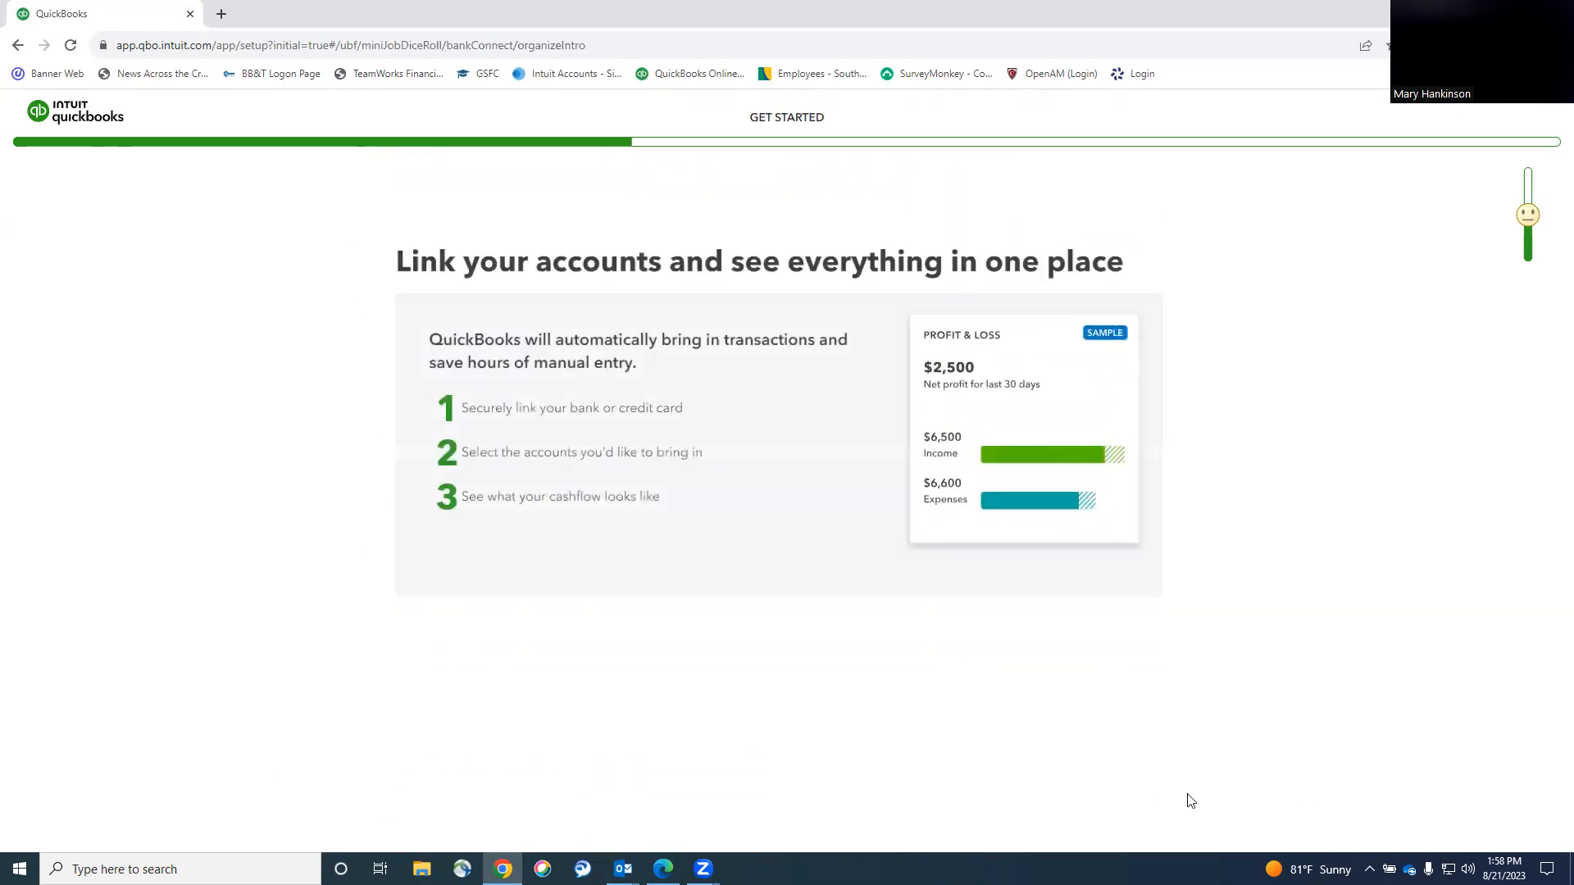
pyautogui.click(1114, 649)
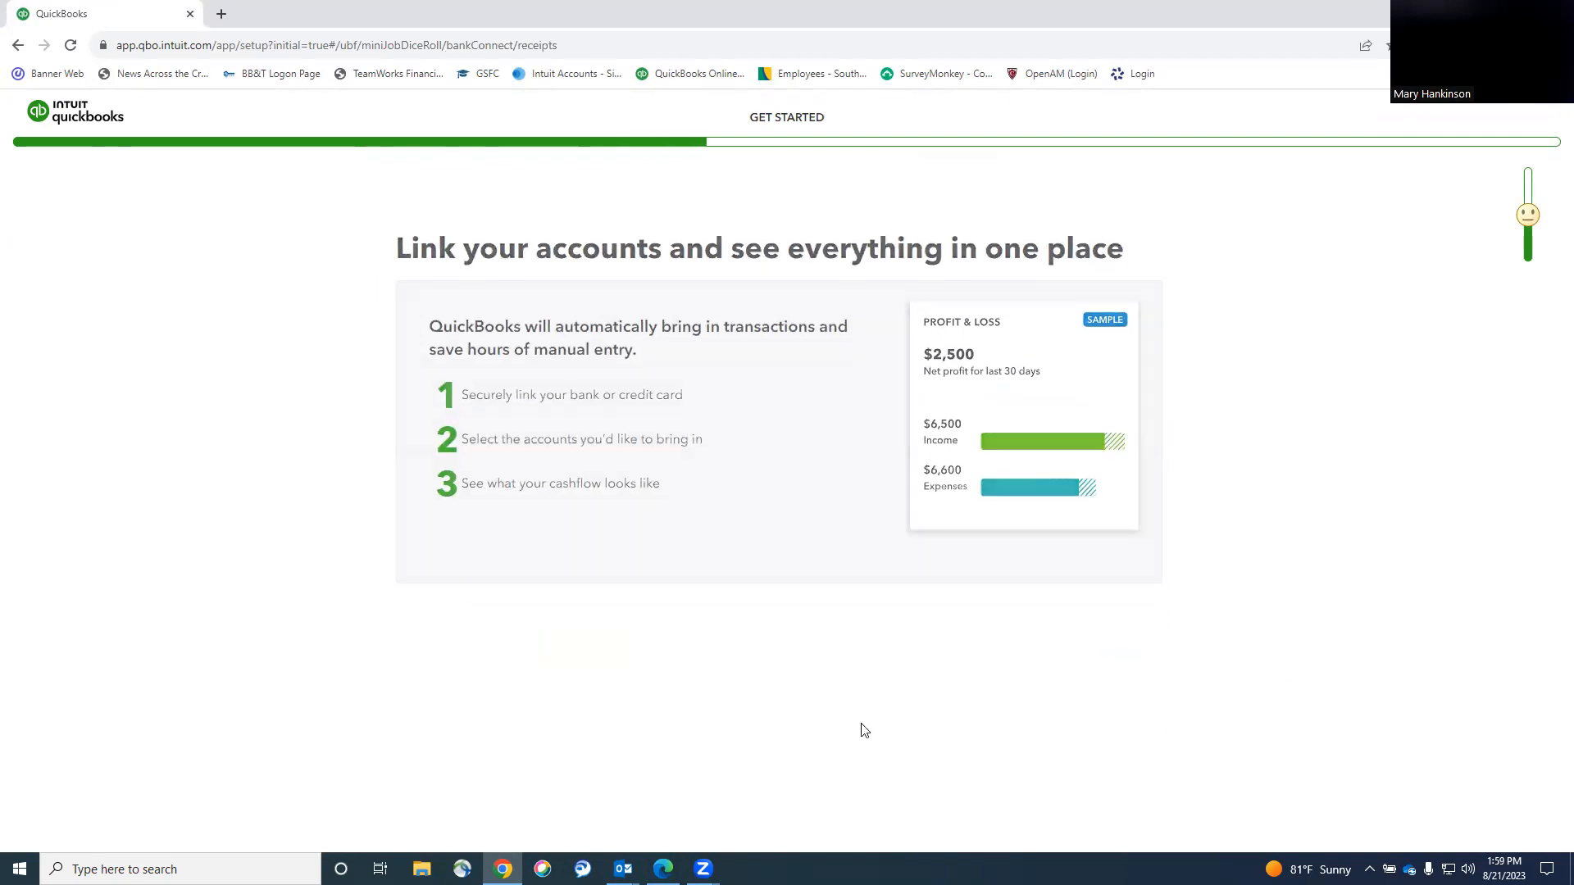
pyautogui.click(521, 564)
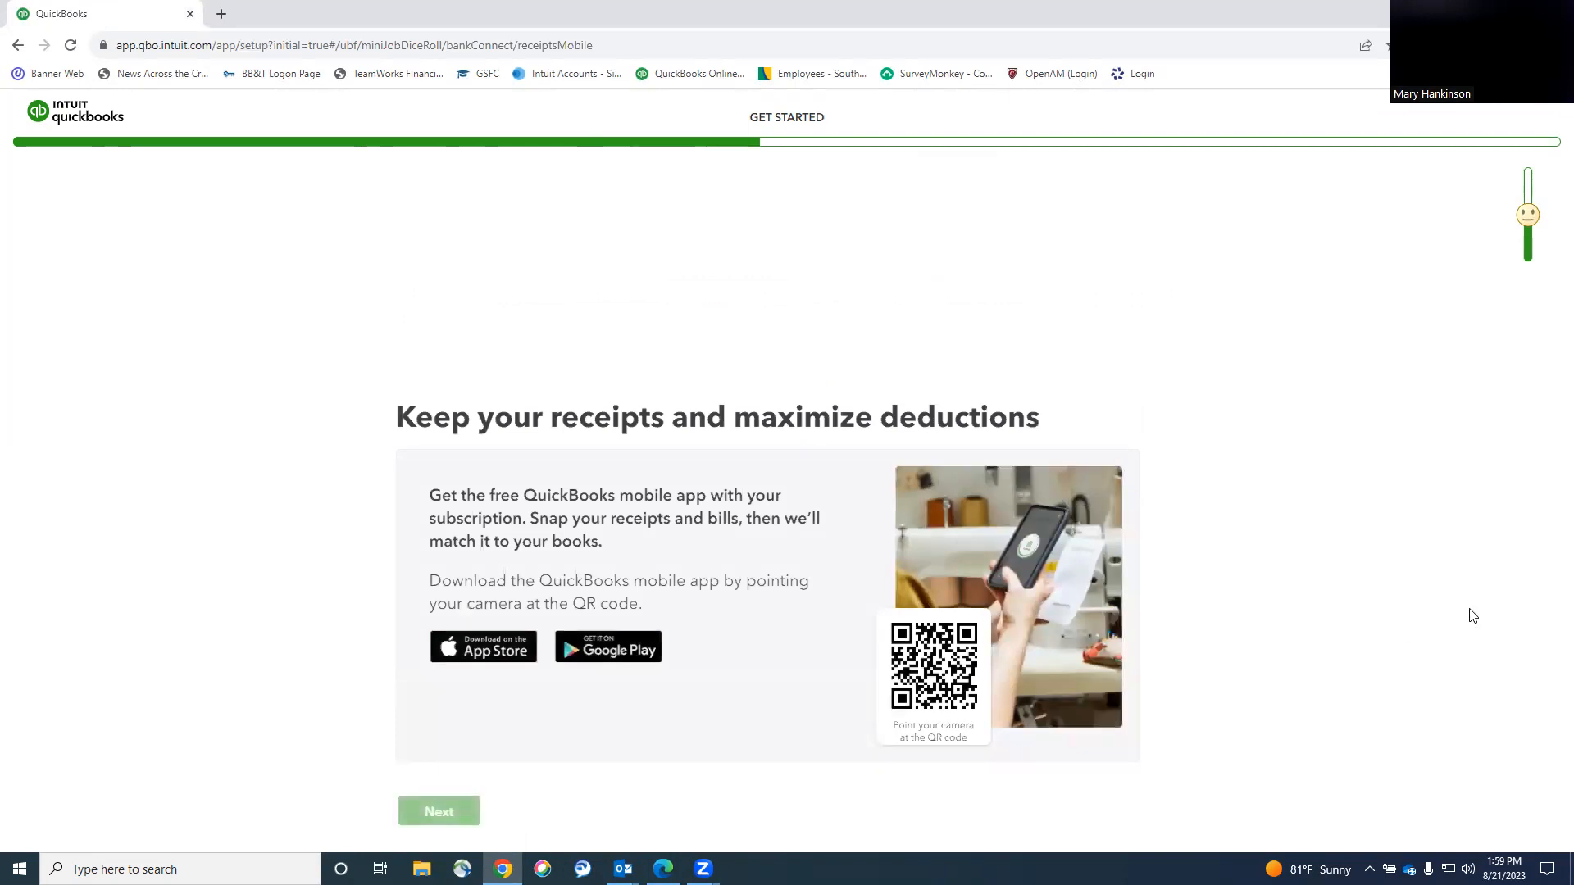
pyautogui.click(566, 665)
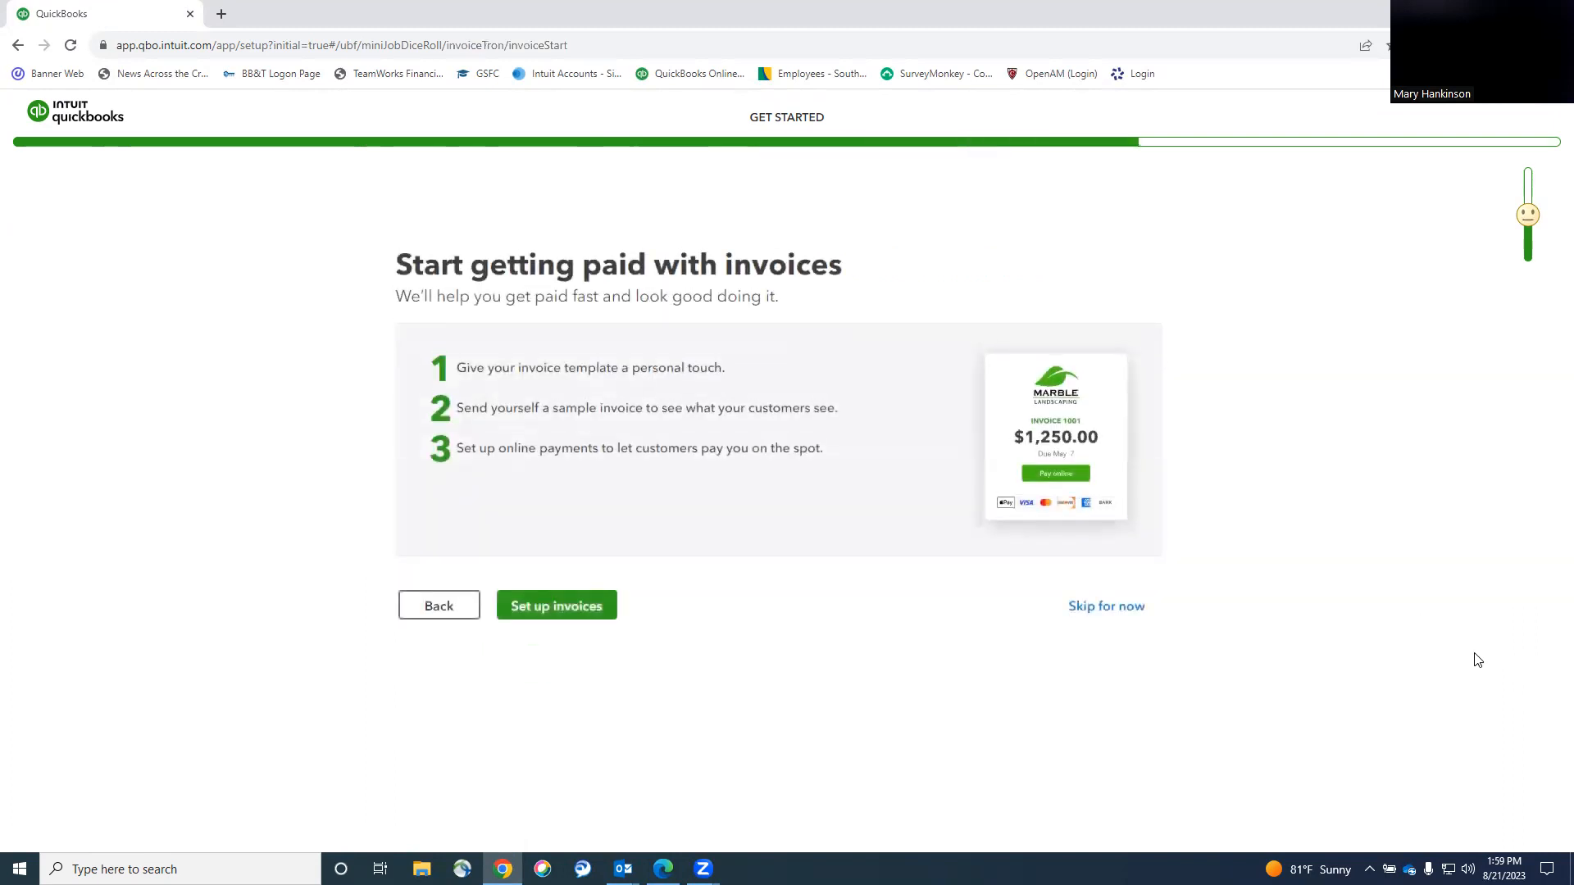
pyautogui.click(1106, 605)
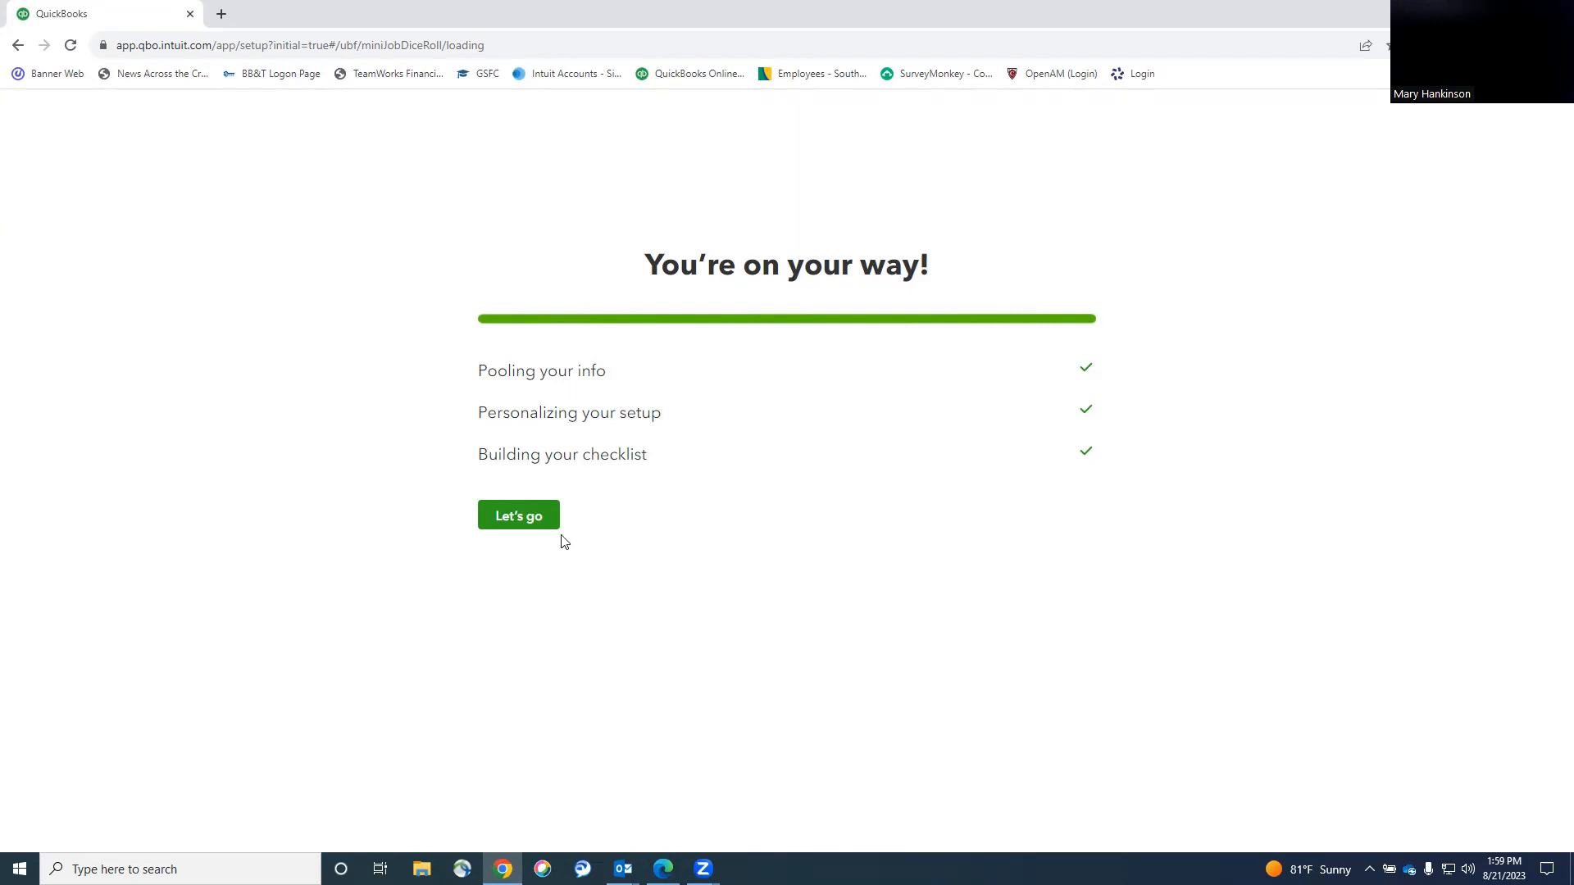
# Open the Case 2 company dashboard and view the signed-in account details.
pyautogui.click(541, 526)
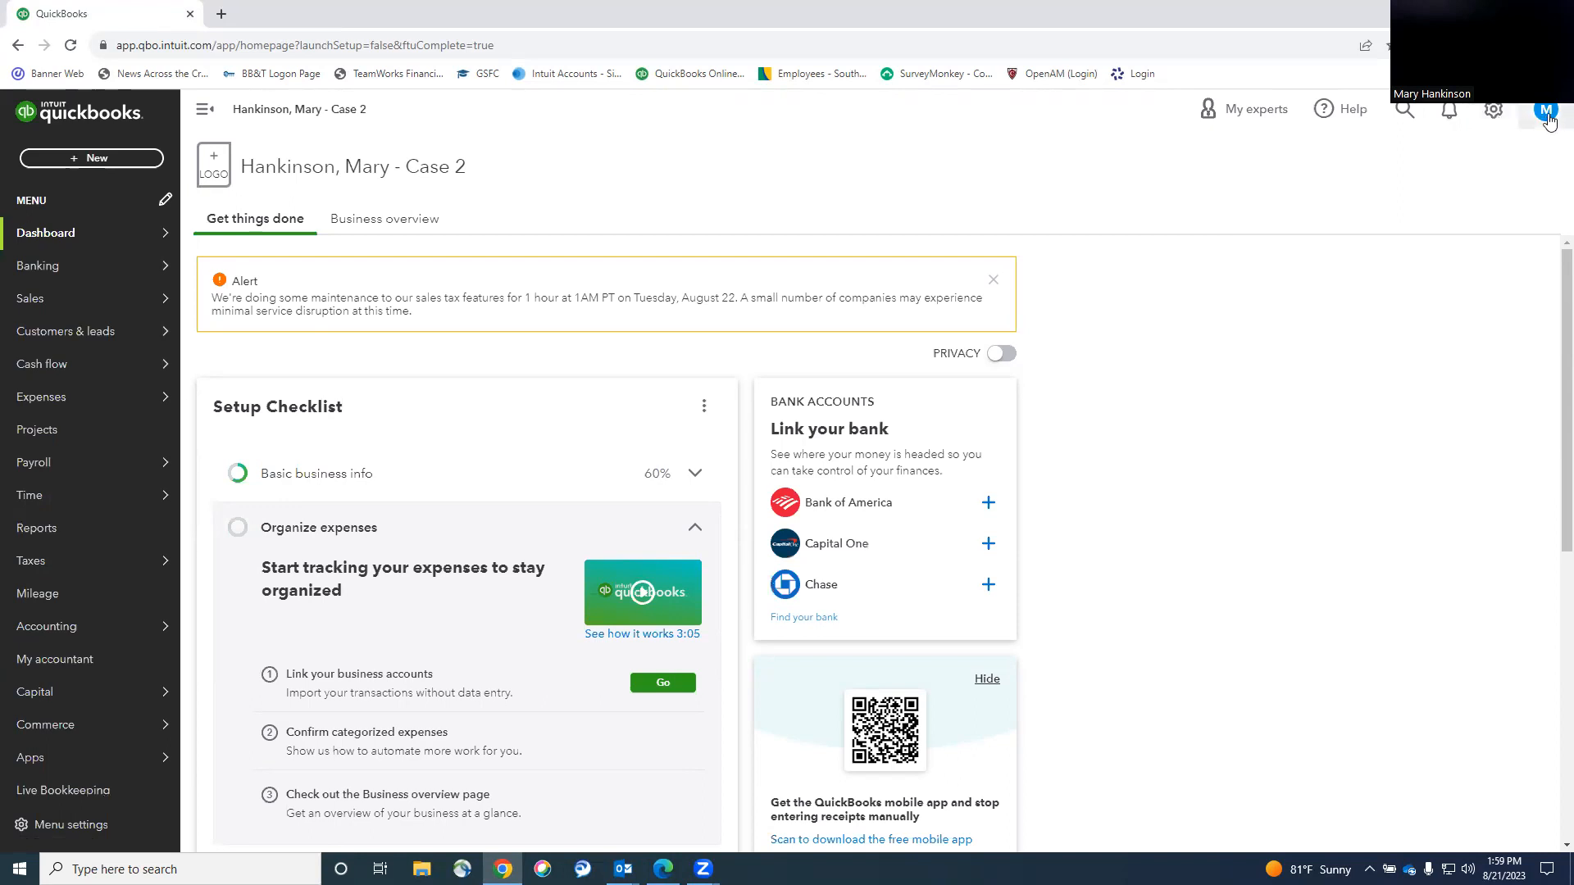
pyautogui.click(1546, 114)
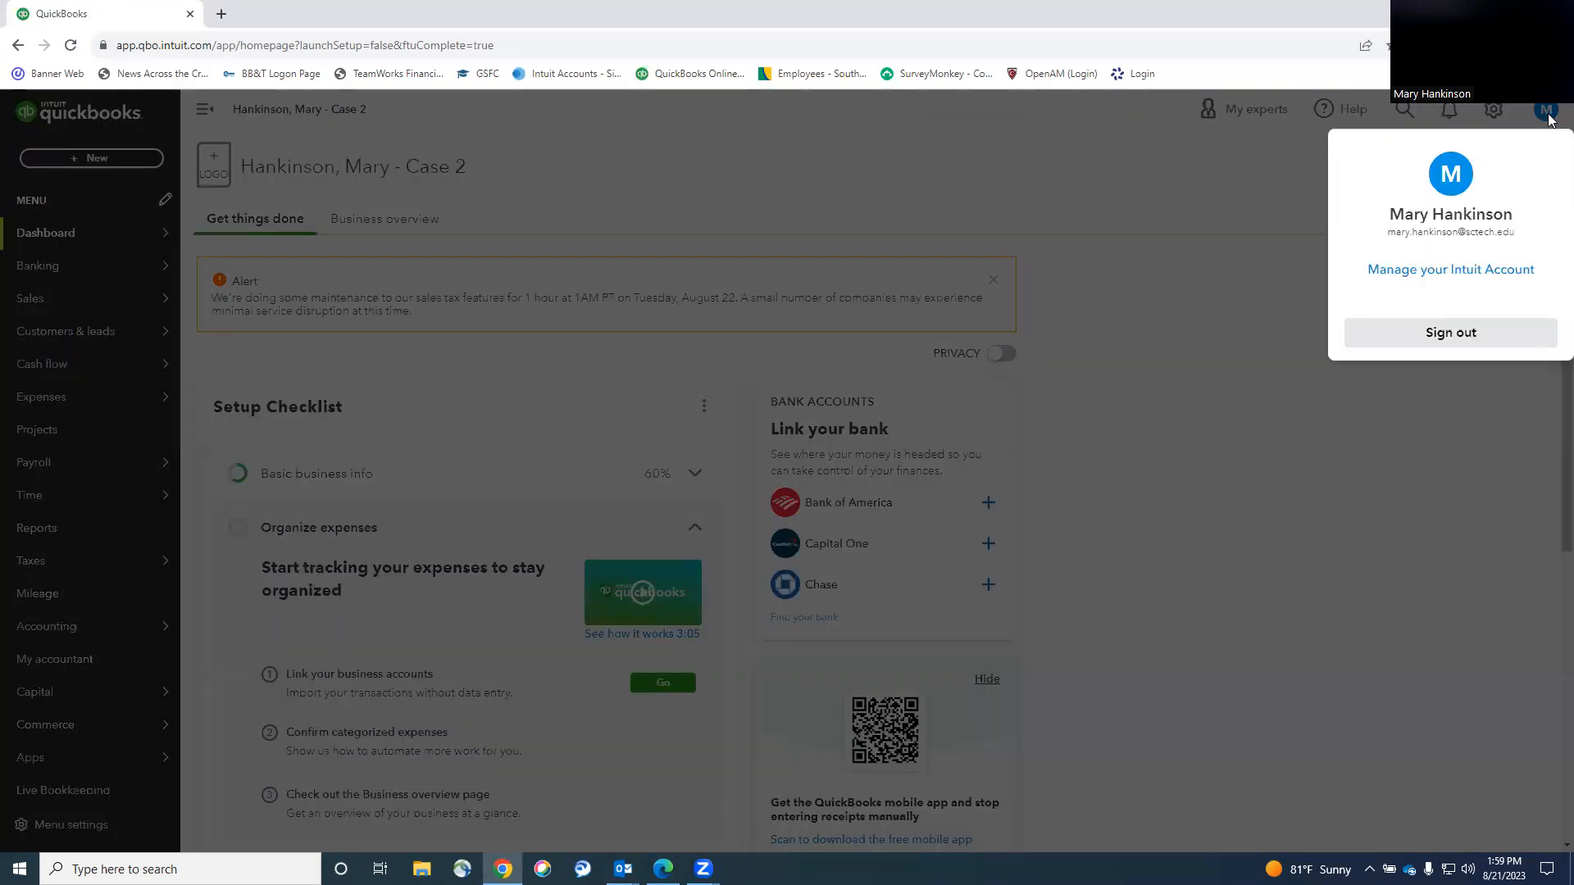
pyautogui.click(1241, 166)
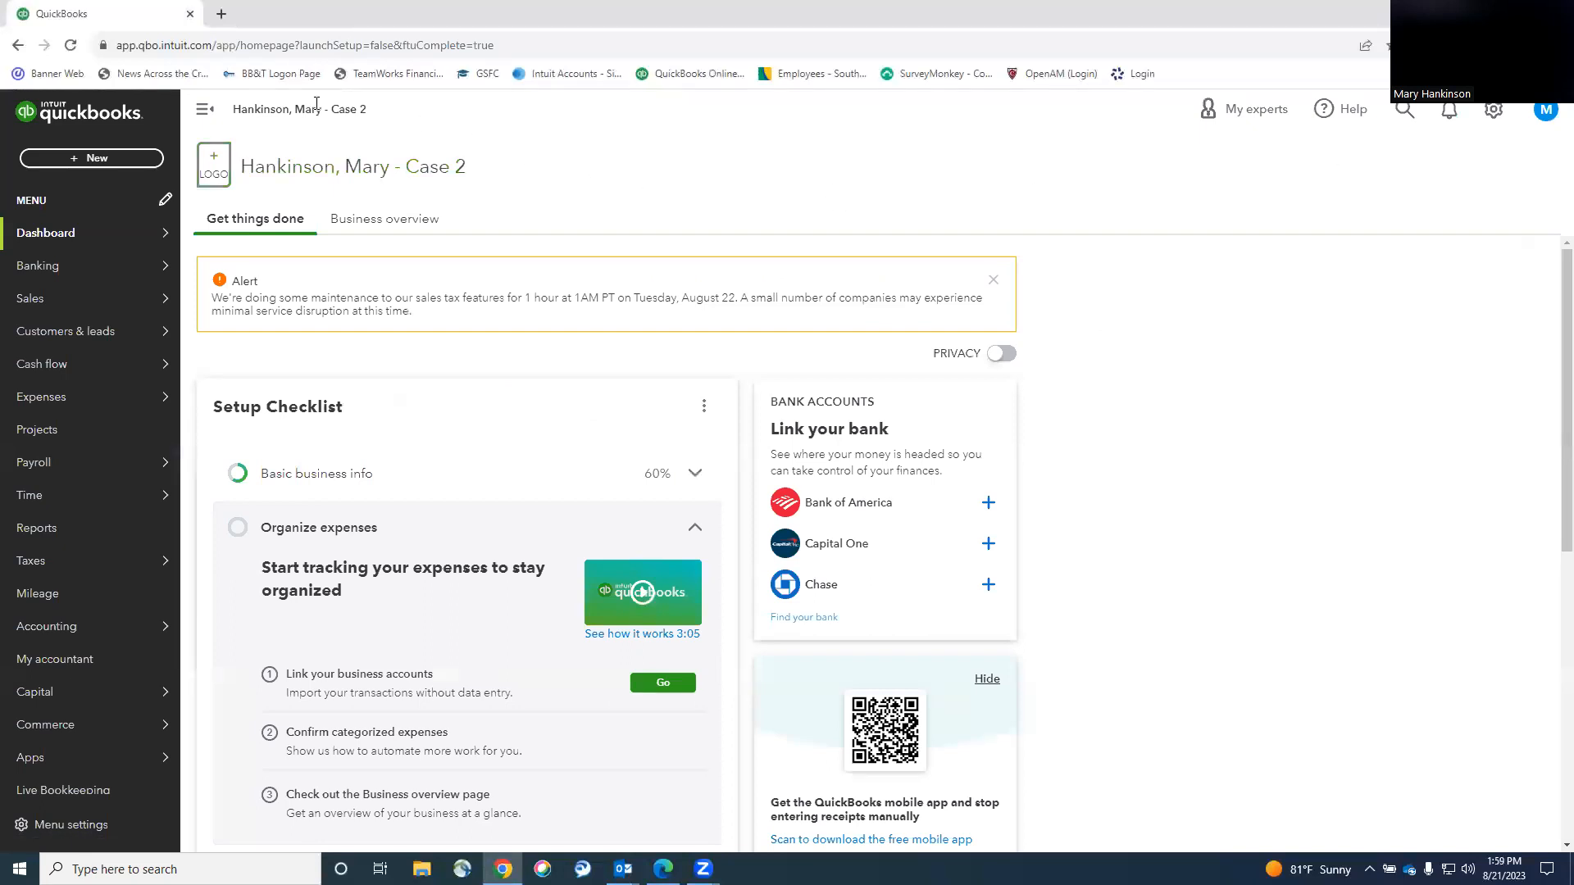
# Toggle the sidebar, view company account settings, then dismiss the sales tax maintenance alert.
pyautogui.click(205, 111)
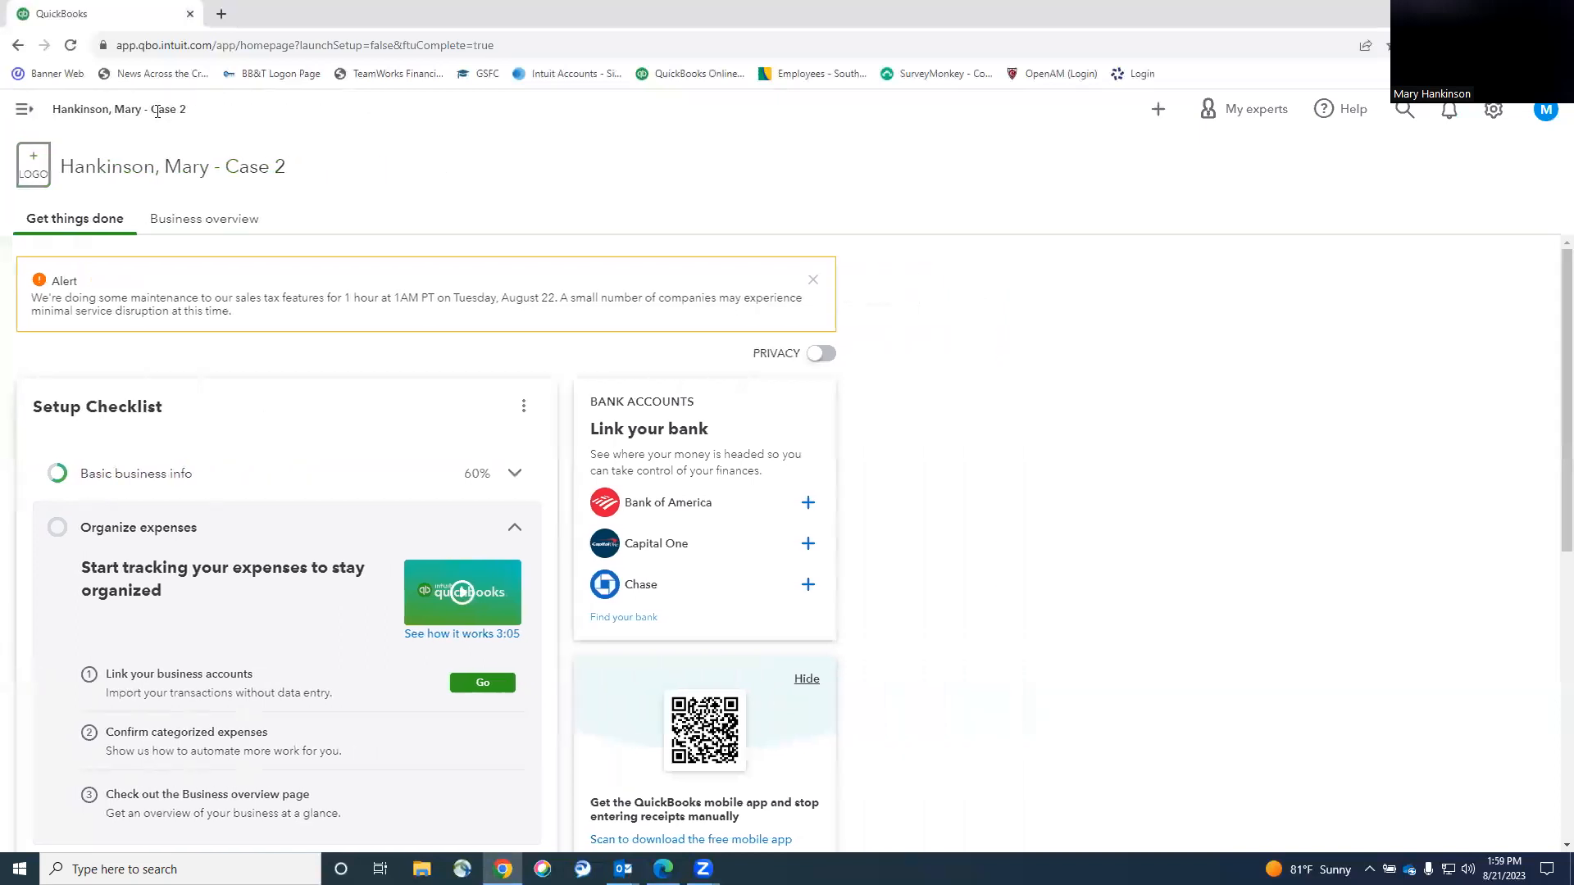
pyautogui.click(24, 110)
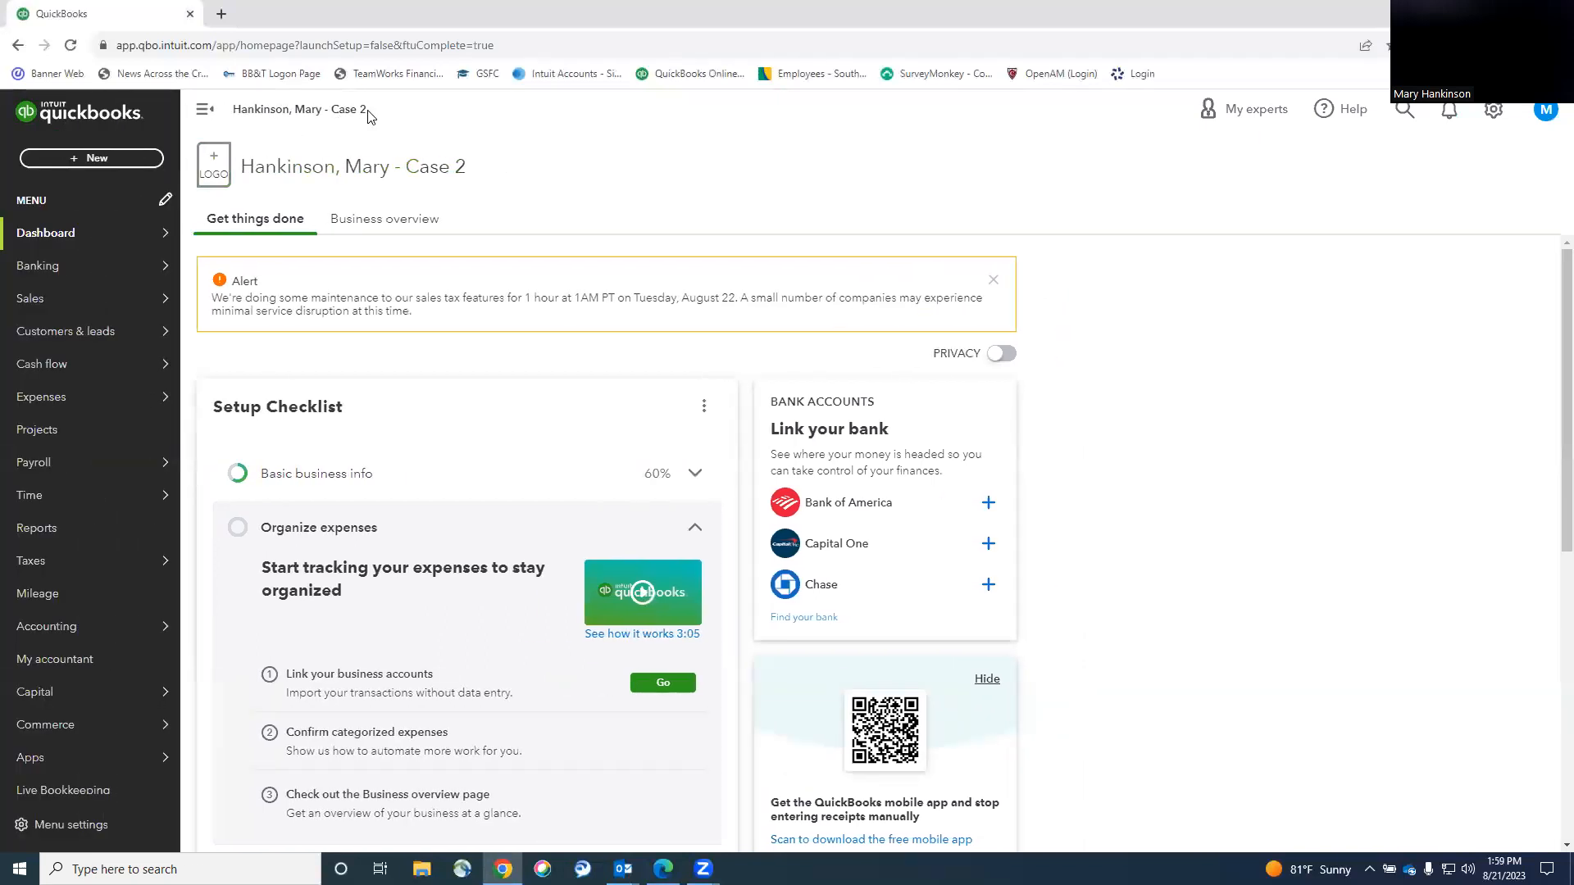
pyautogui.doubleClick(344, 110)
pyautogui.click(670, 149)
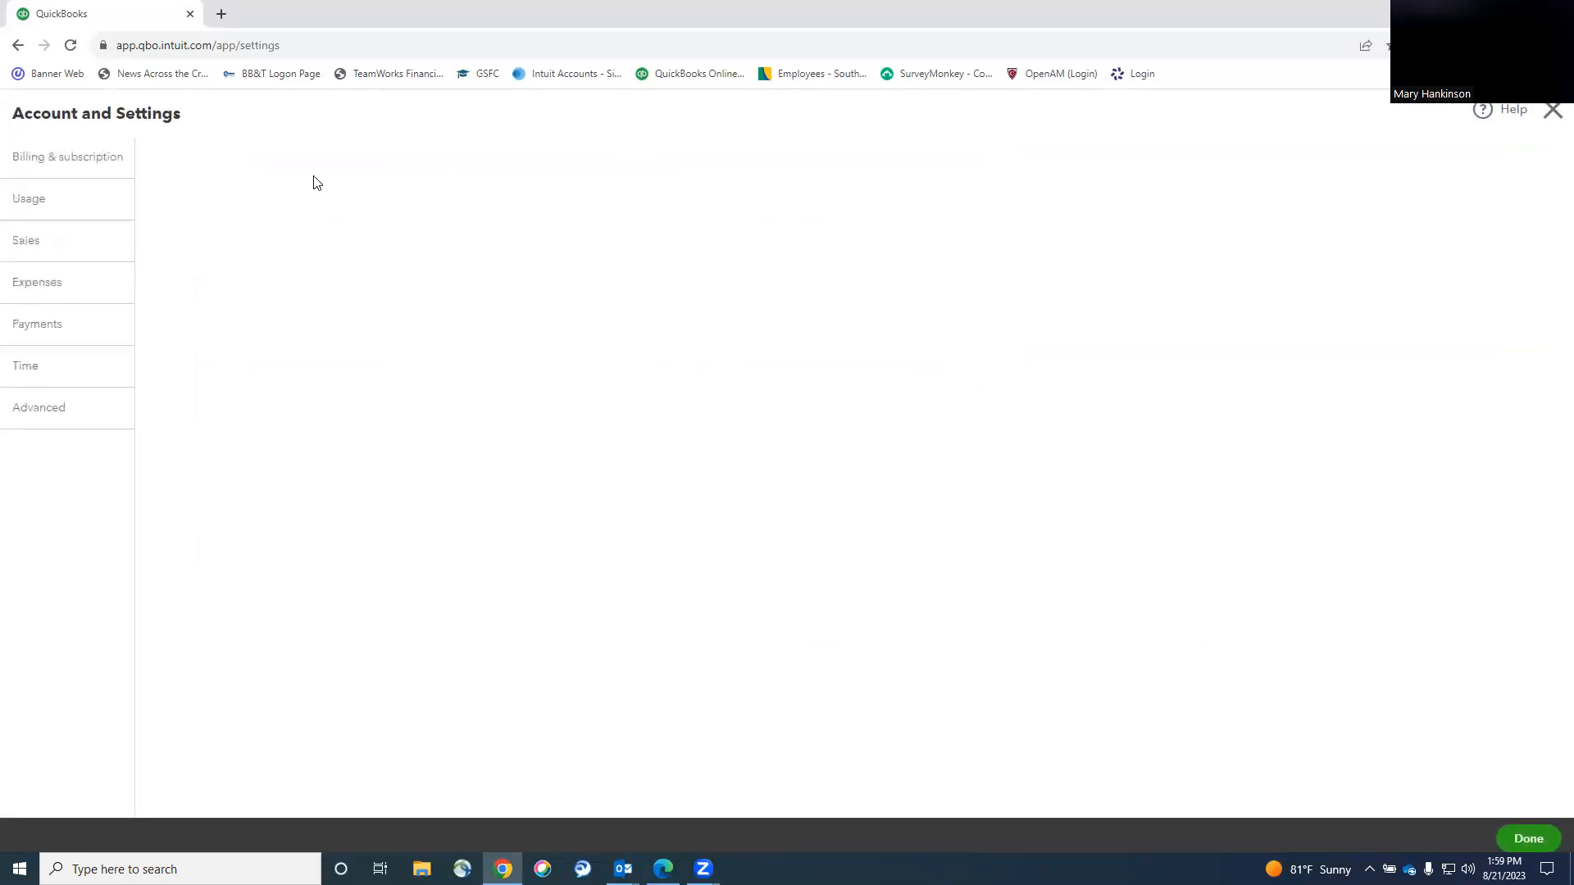
pyautogui.click(18, 45)
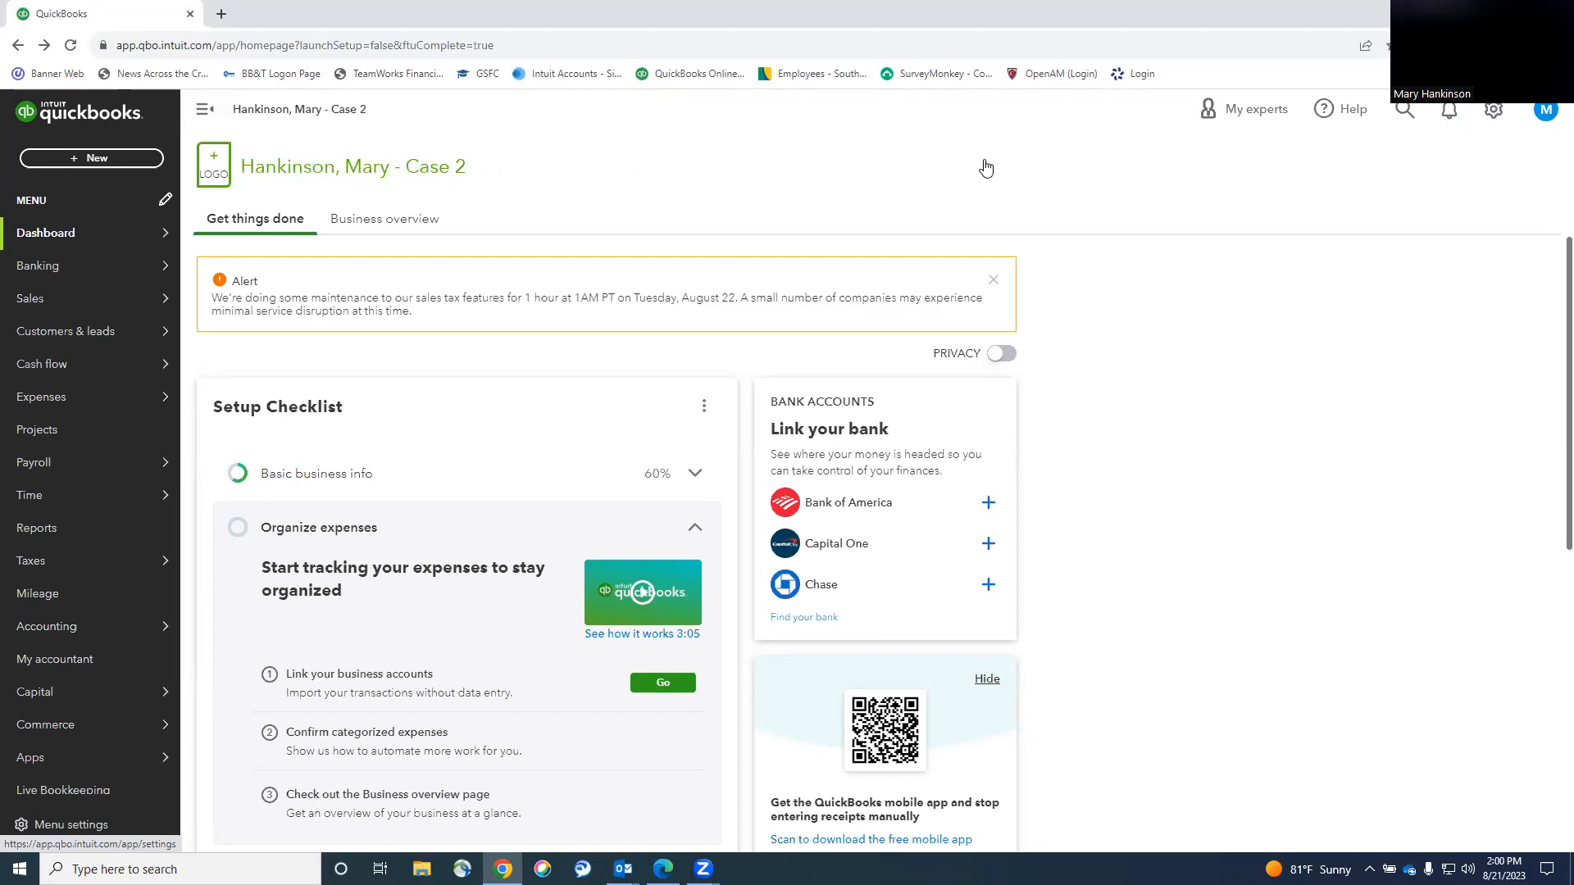
pyautogui.click(992, 279)
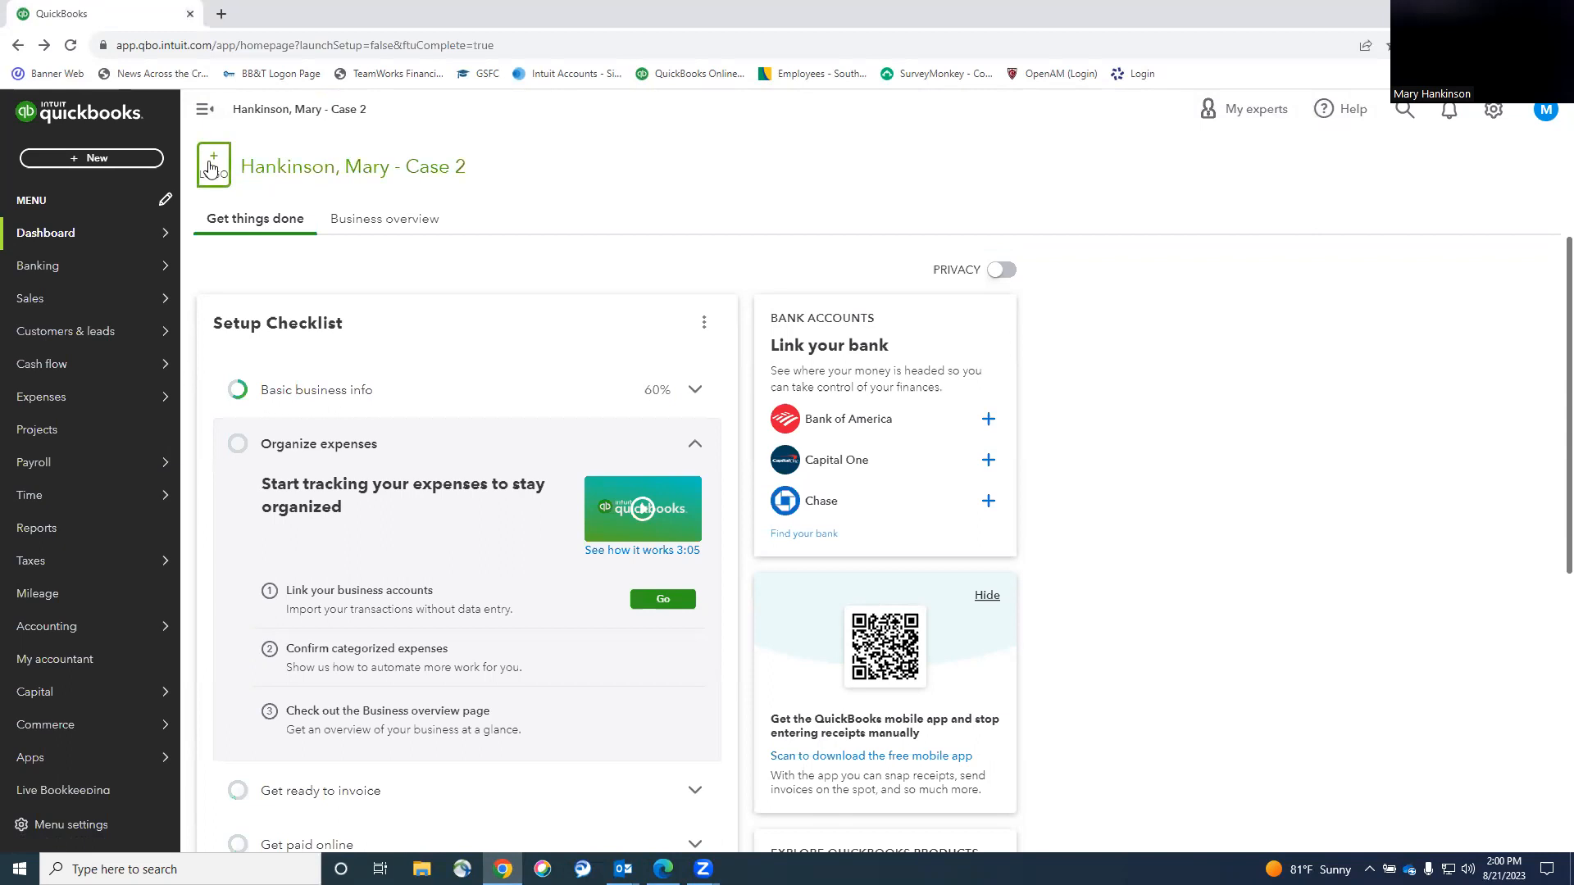
pyautogui.click(1494, 109)
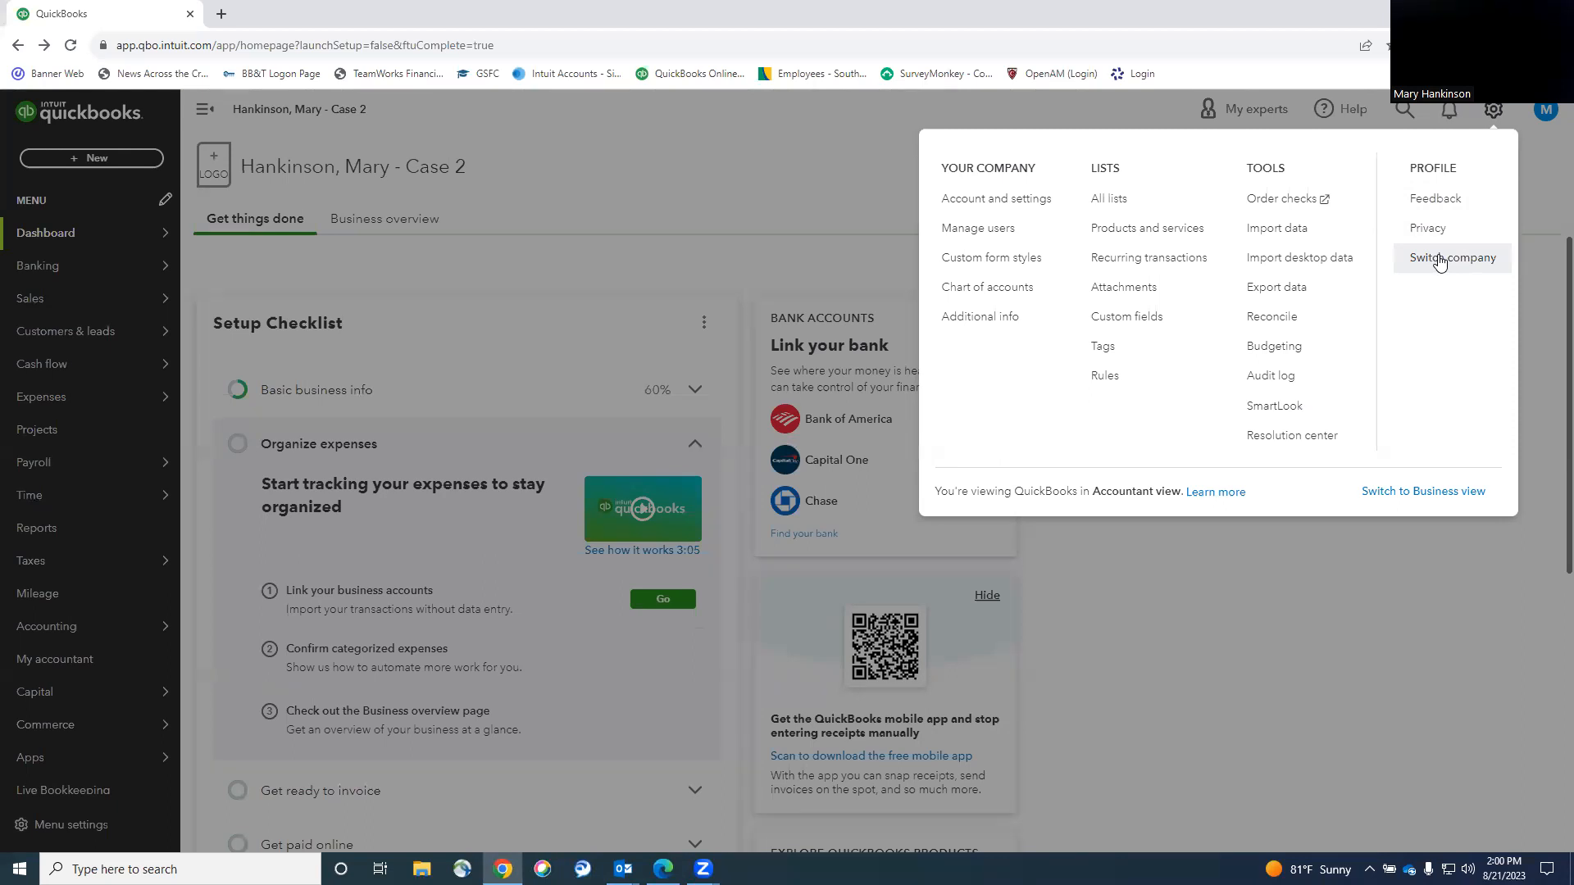
pyautogui.click(783, 202)
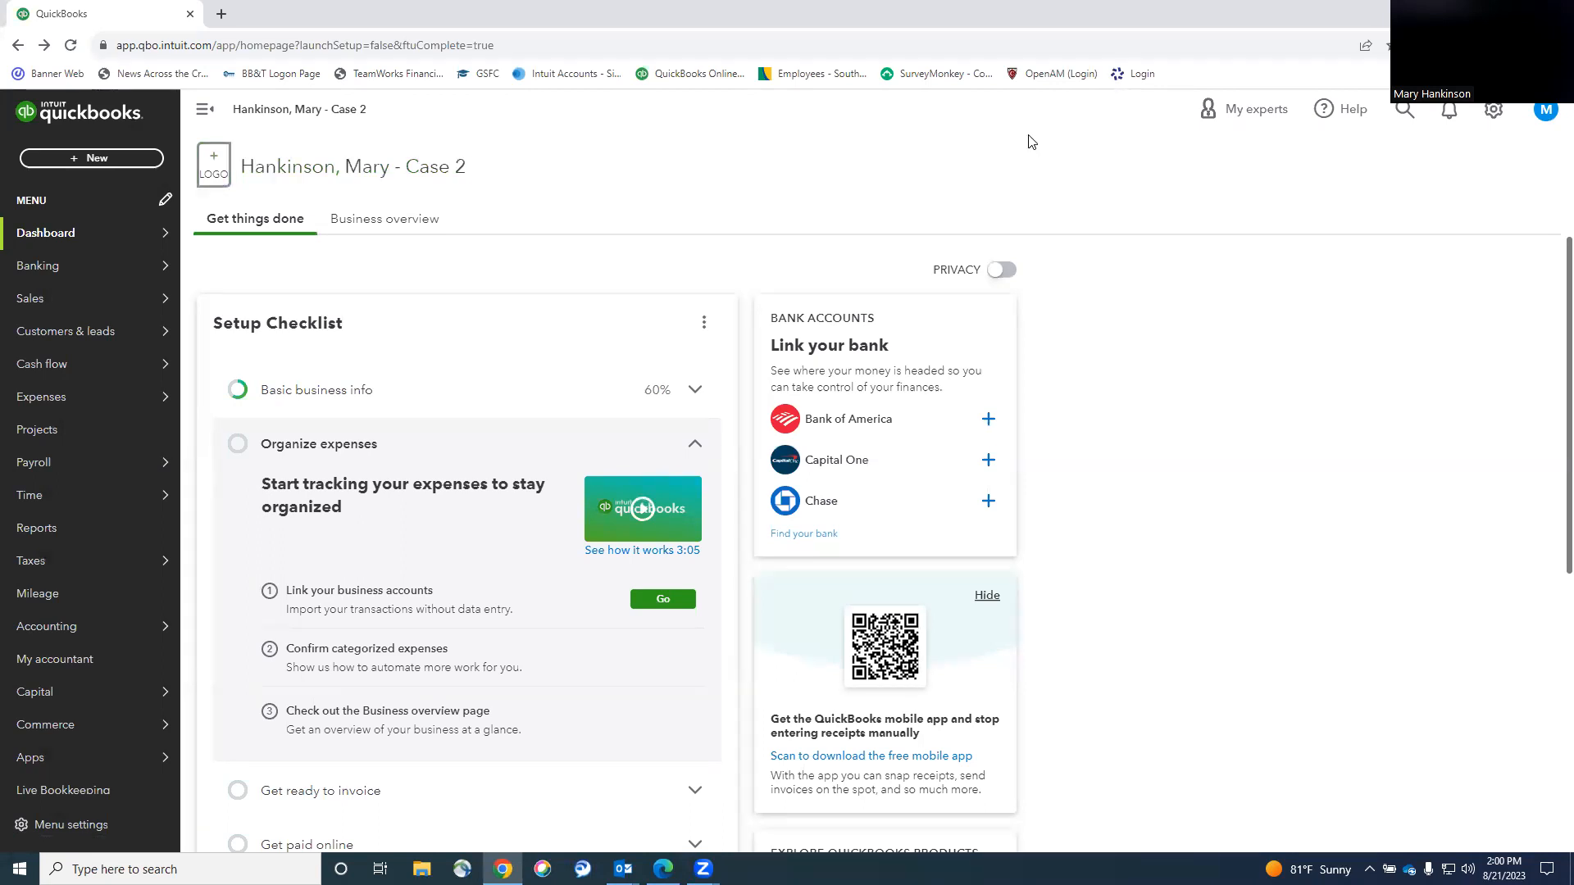
pyautogui.click(1485, 116)
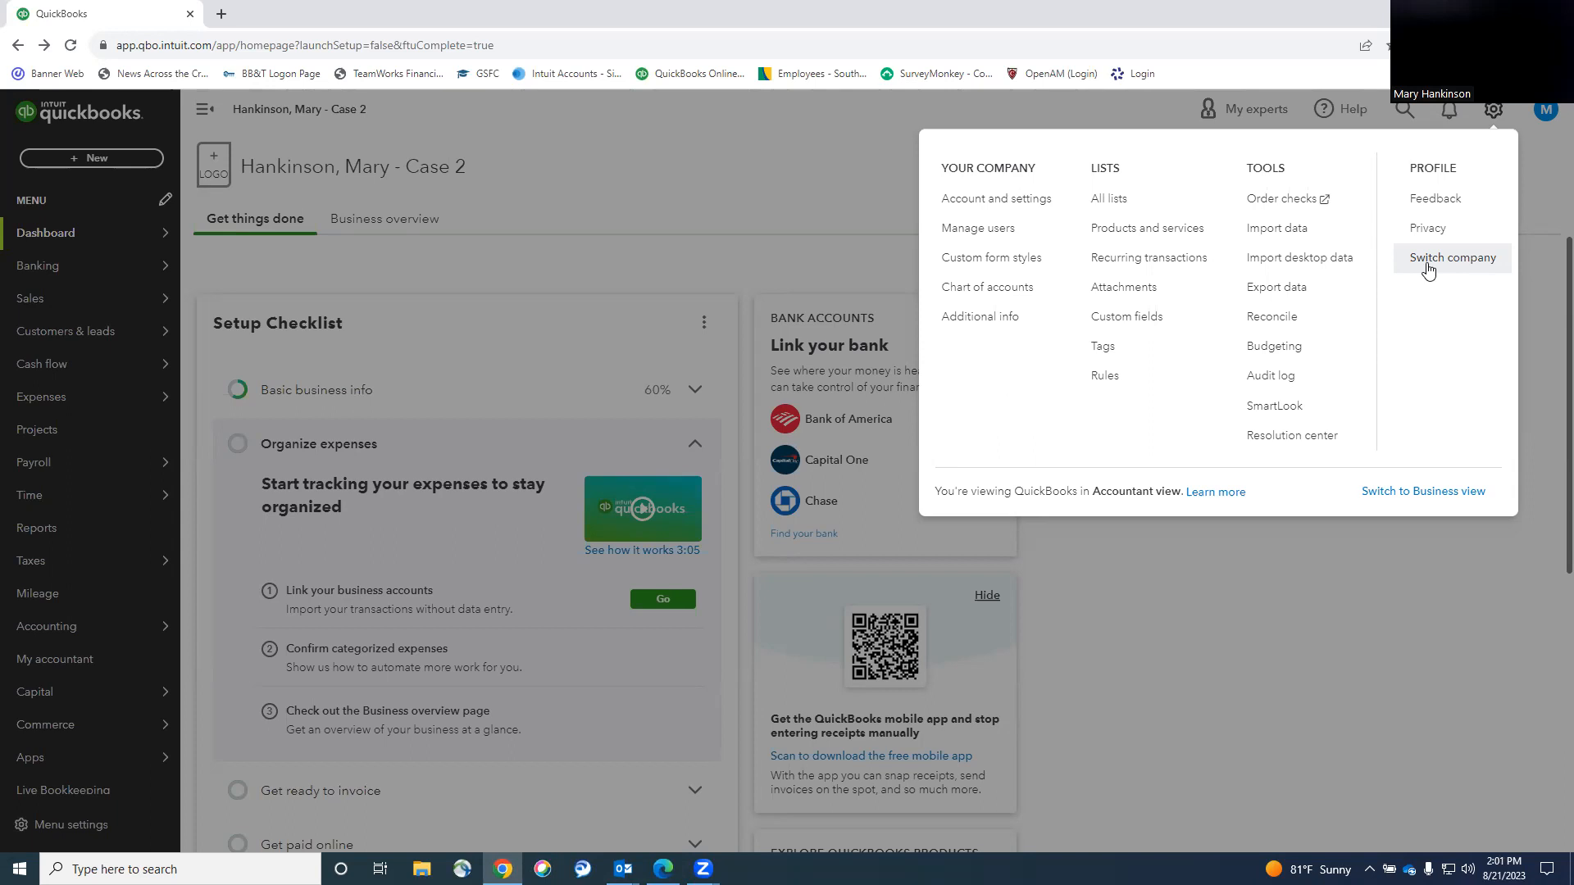
pyautogui.click(819, 181)
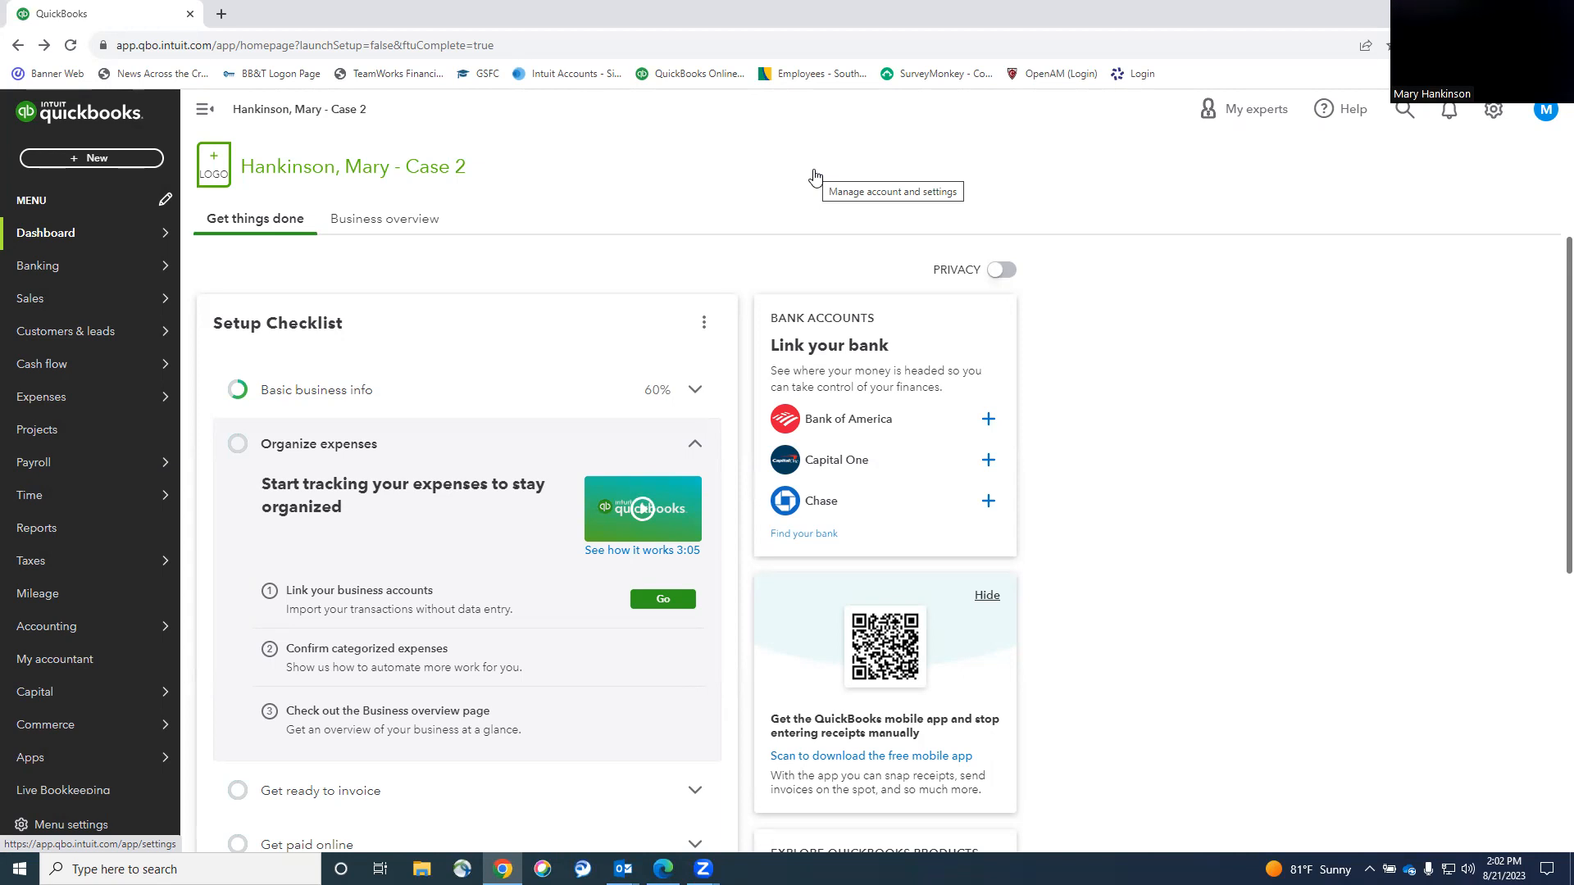
pyautogui.click(1492, 112)
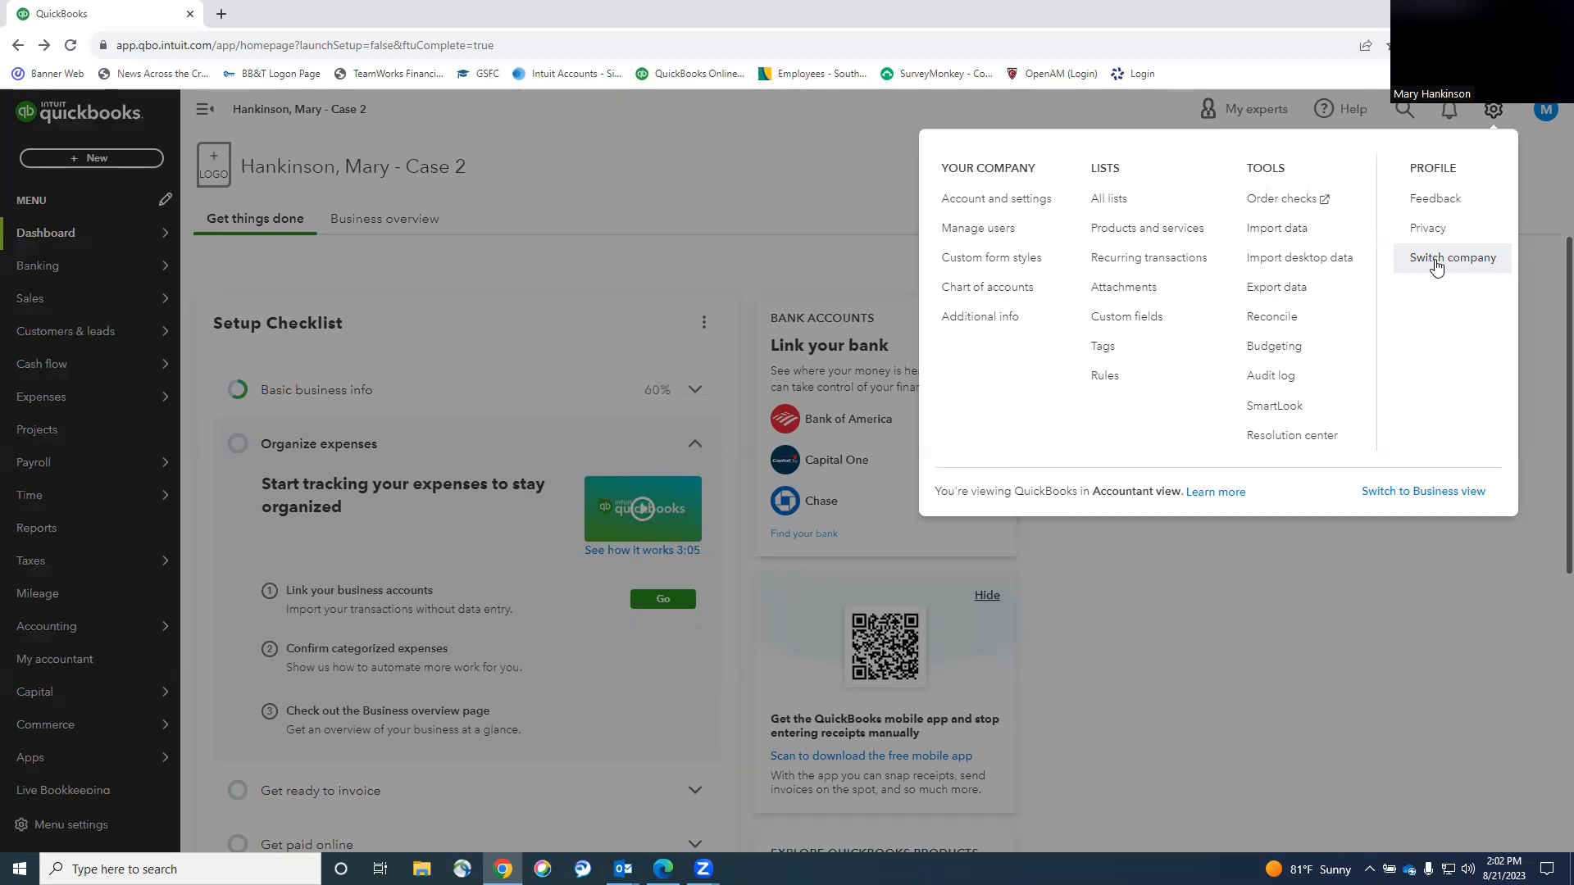
pyautogui.click(794, 151)
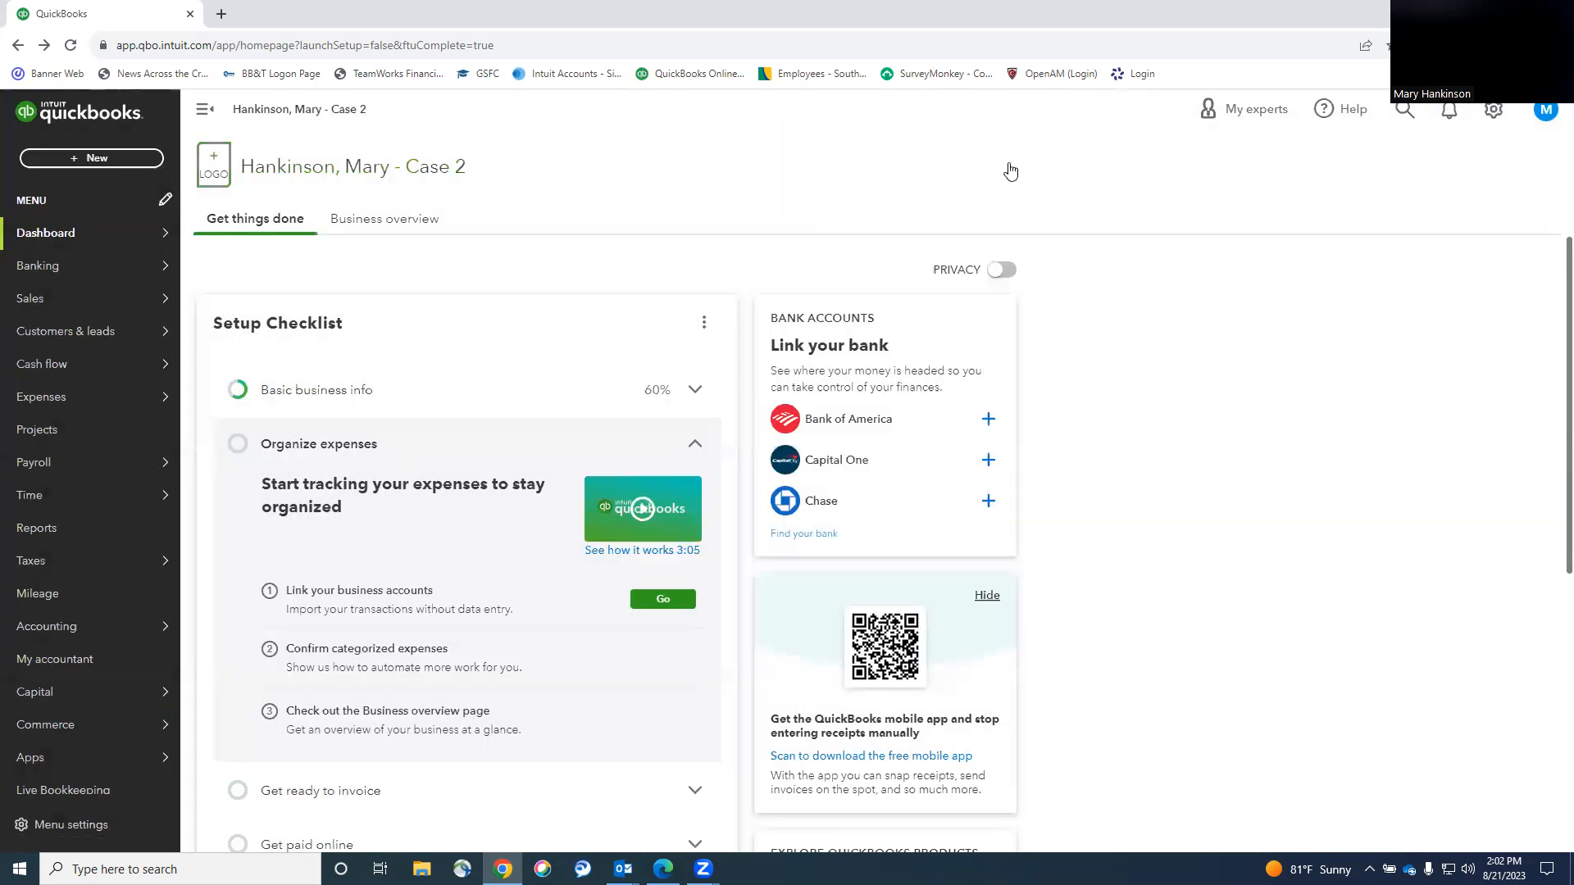